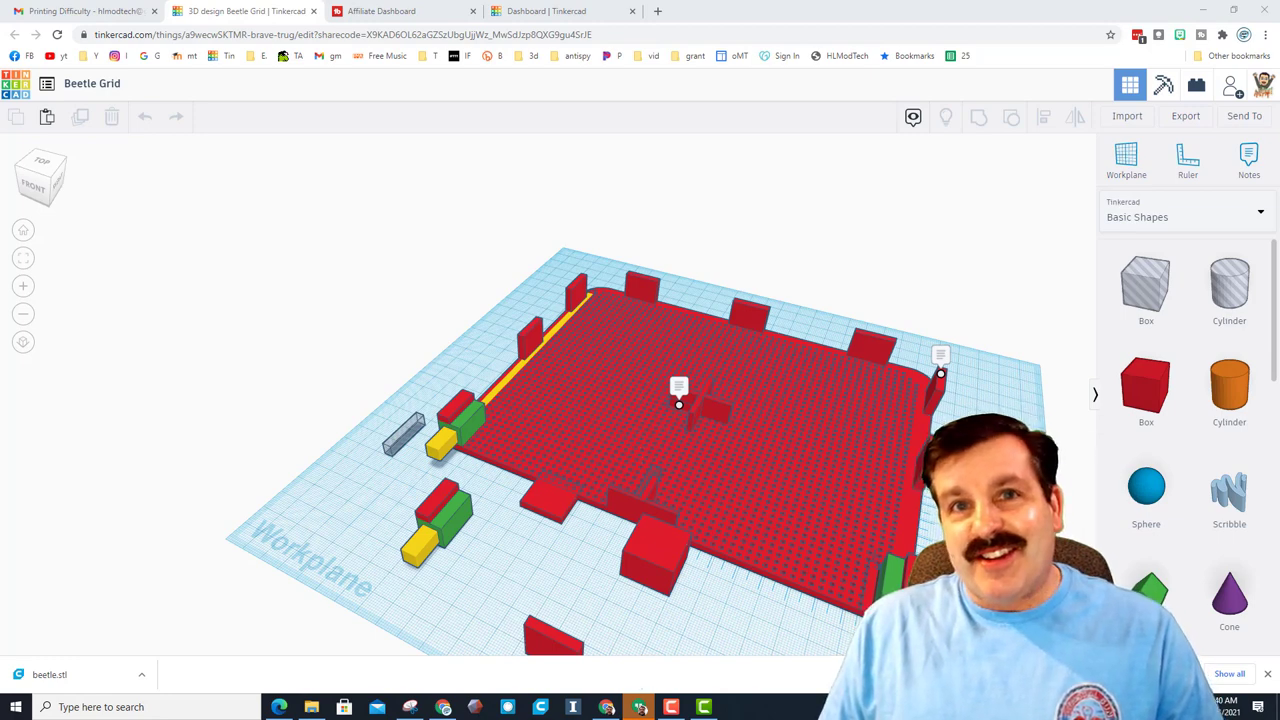
- Orbit and zoom around the finished red grid tray to inspect it from several angles
{"action": "right_click_drag", "start_coordinate": [650, 555], "coordinate": [507, 540]}
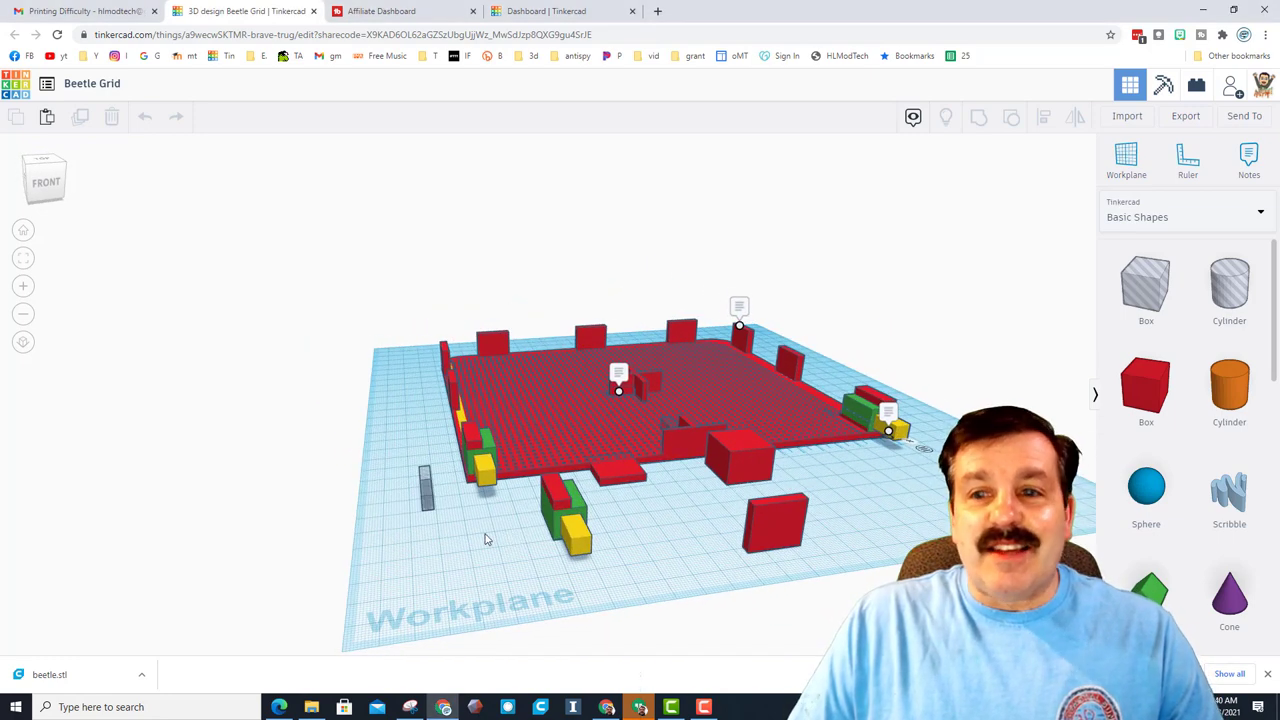
{"action": "right_click_drag", "start_coordinate": [566, 410], "coordinate": [566, 428]}
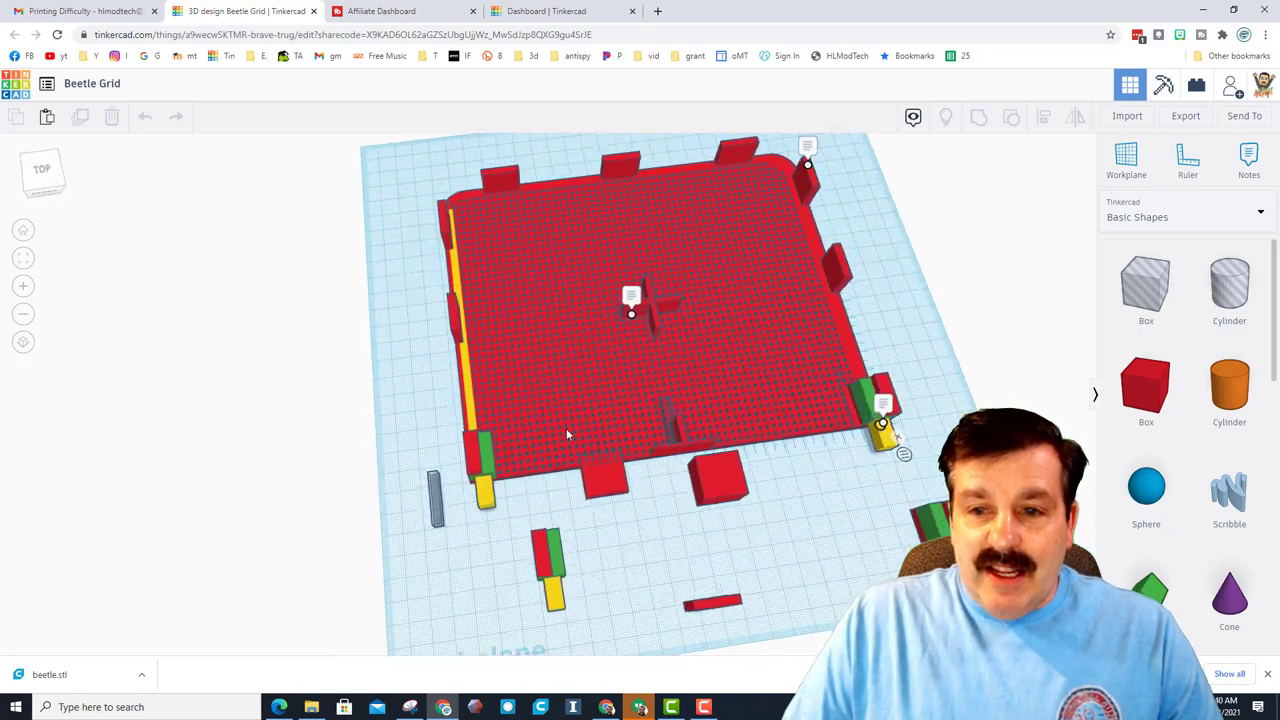
{"action": "scroll", "coordinate": [562, 445], "scroll_direction": "up", "scroll_amount": 5}
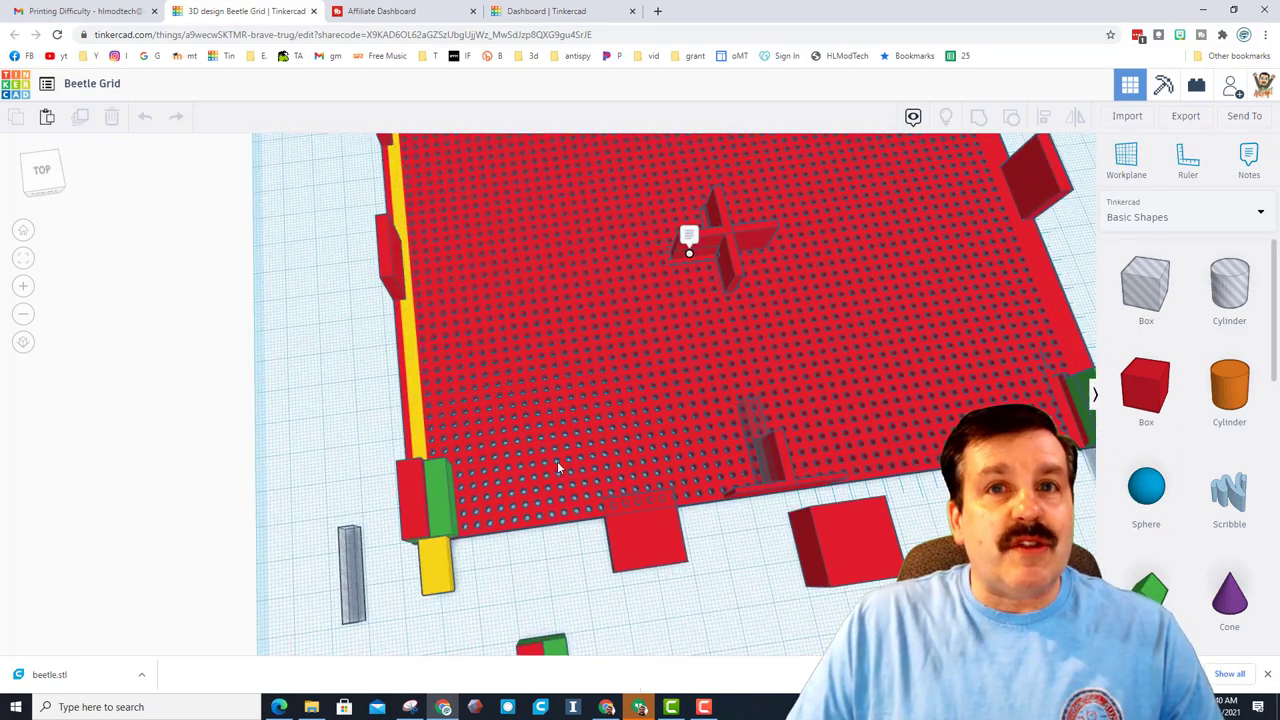
{"action": "scroll", "coordinate": [550, 470], "scroll_direction": "down", "scroll_amount": 3}
{"action": "right_click_drag", "start_coordinate": [560, 454], "coordinate": [591, 297]}
{"action": "scroll", "coordinate": [657, 489], "scroll_direction": "up", "scroll_amount": 2}
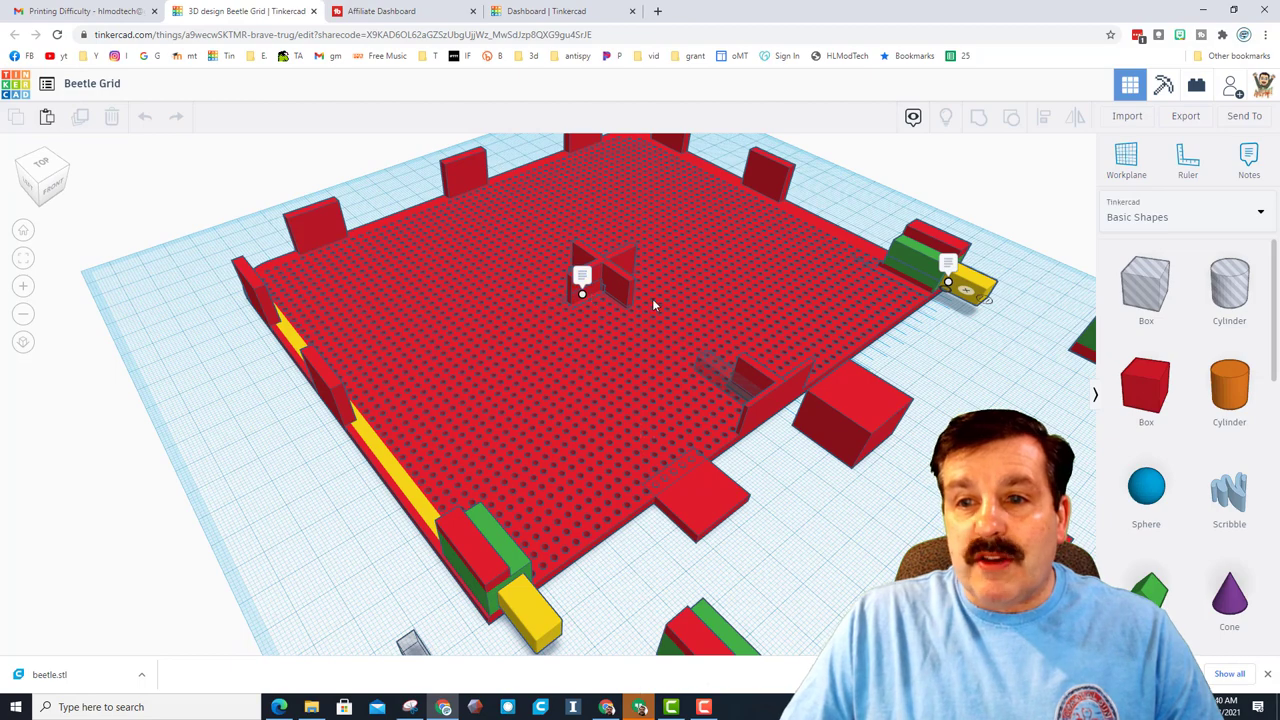
{"action": "right_click_drag", "start_coordinate": [780, 482], "coordinate": [737, 457]}
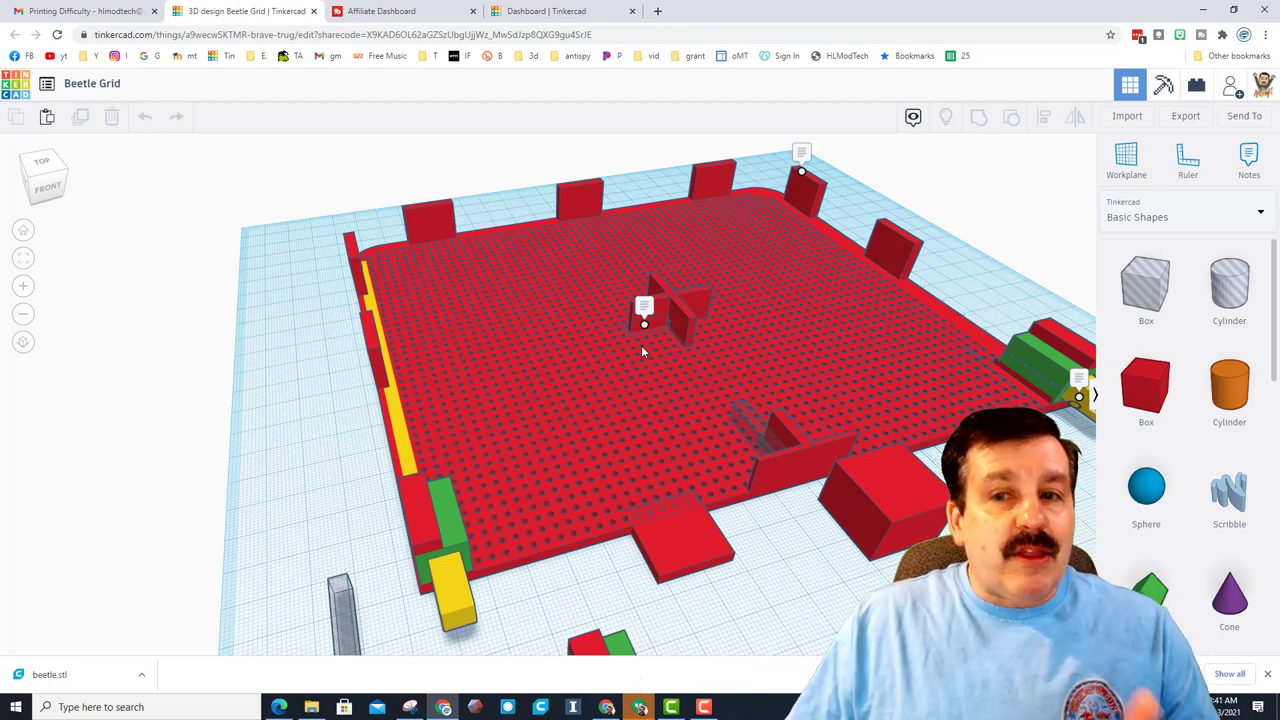
{"action": "right_click_drag", "start_coordinate": [643, 351], "coordinate": [638, 489]}
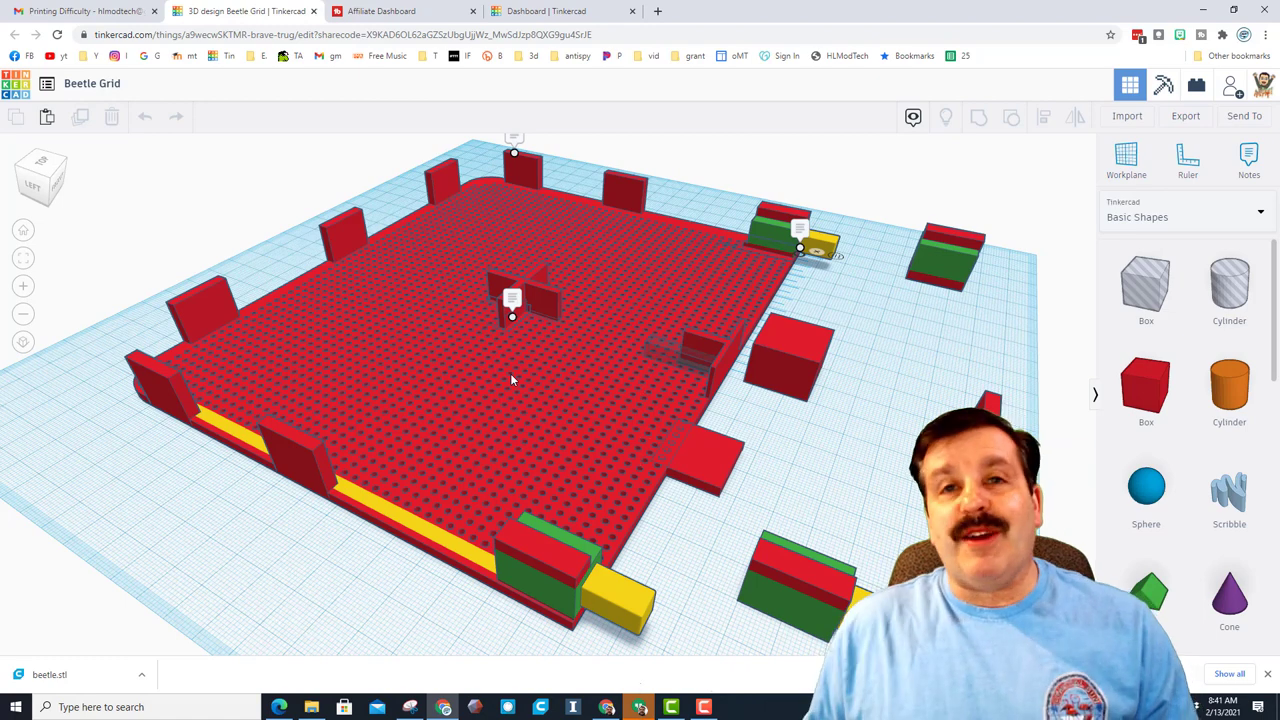
- Start a new model at my.sketchup.com from the Simple Template - Millimeters
{"action": "key", "text": "ctrl+t"}
{"action": "type", "text": "my.sketchup.com"}
{"action": "left_click", "coordinate": [206, 38]}
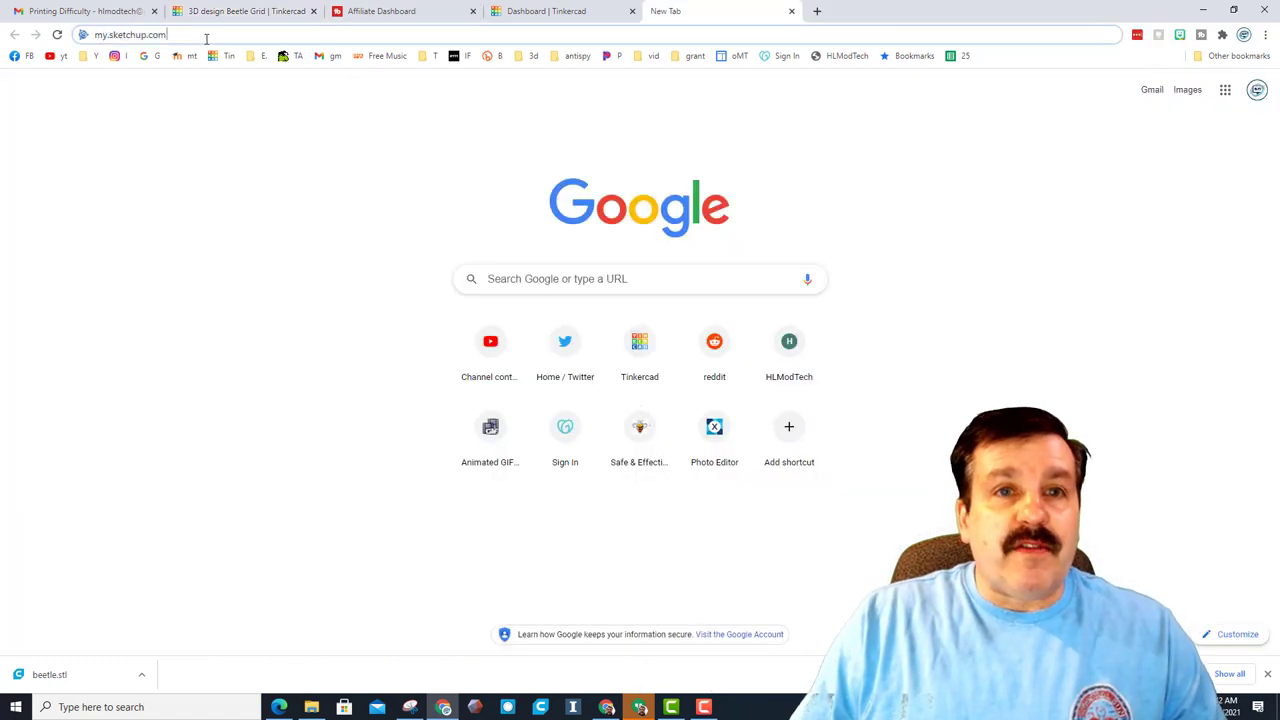
{"action": "key", "text": "Return"}
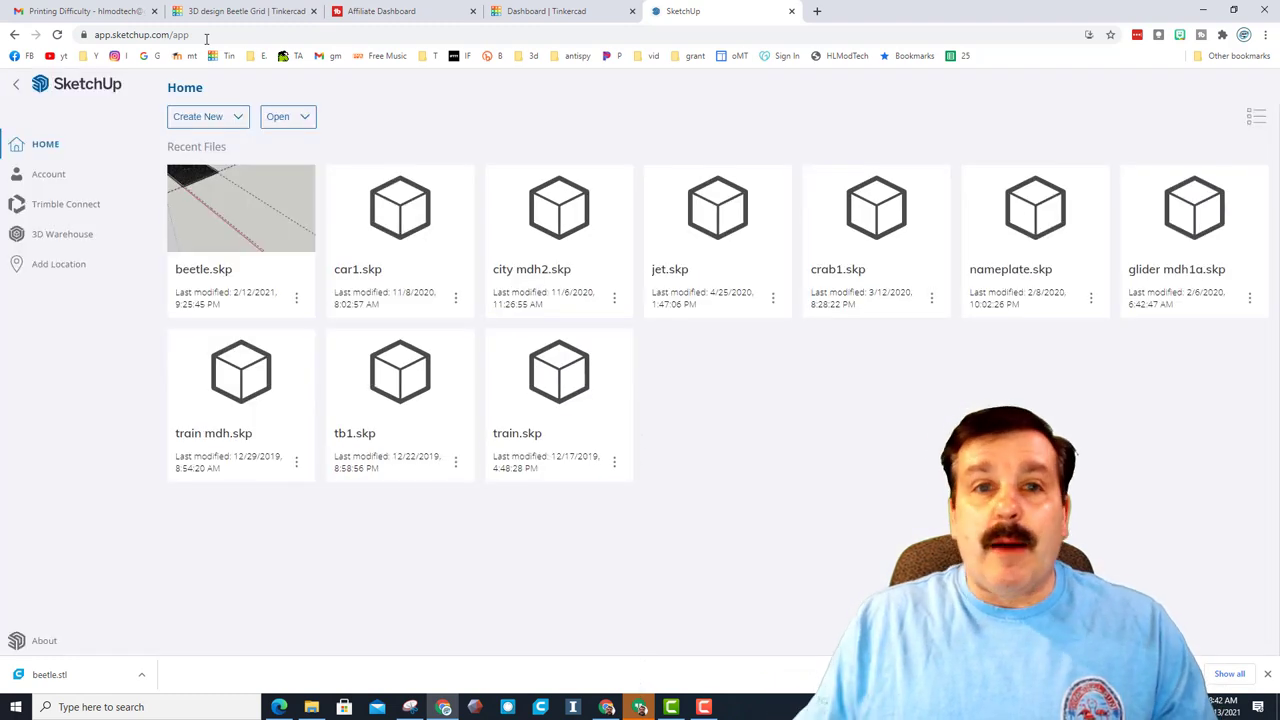
{"action": "left_click", "coordinate": [218, 121]}
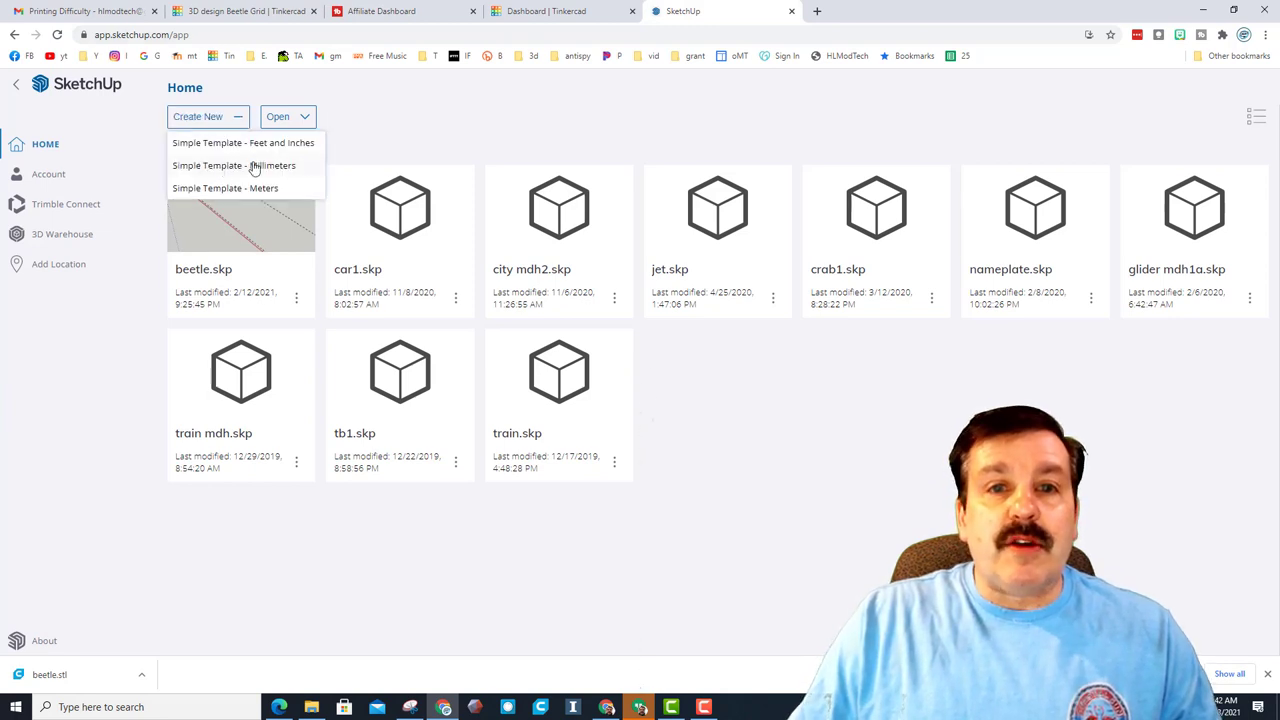
{"action": "left_click", "coordinate": [253, 166]}
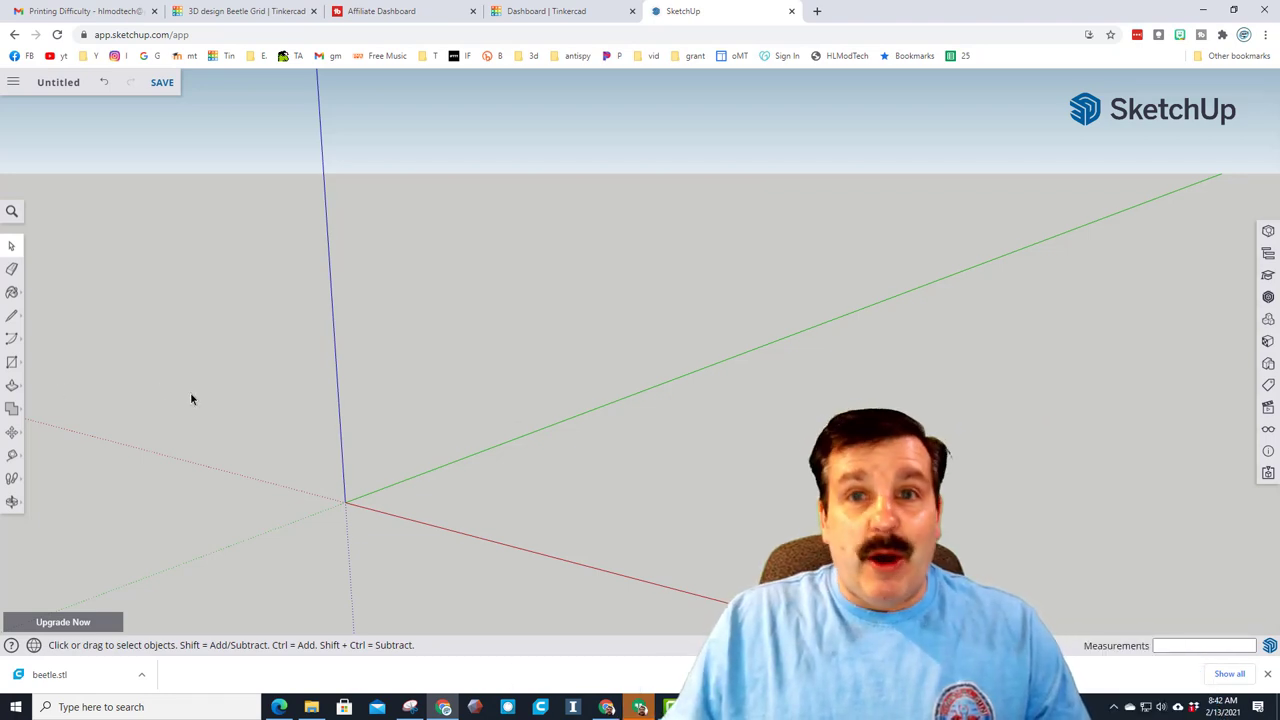
- Draw a corner-to-corner rectangle from the origin sized 205,167 mm
{"action": "left_click", "coordinate": [12, 362]}
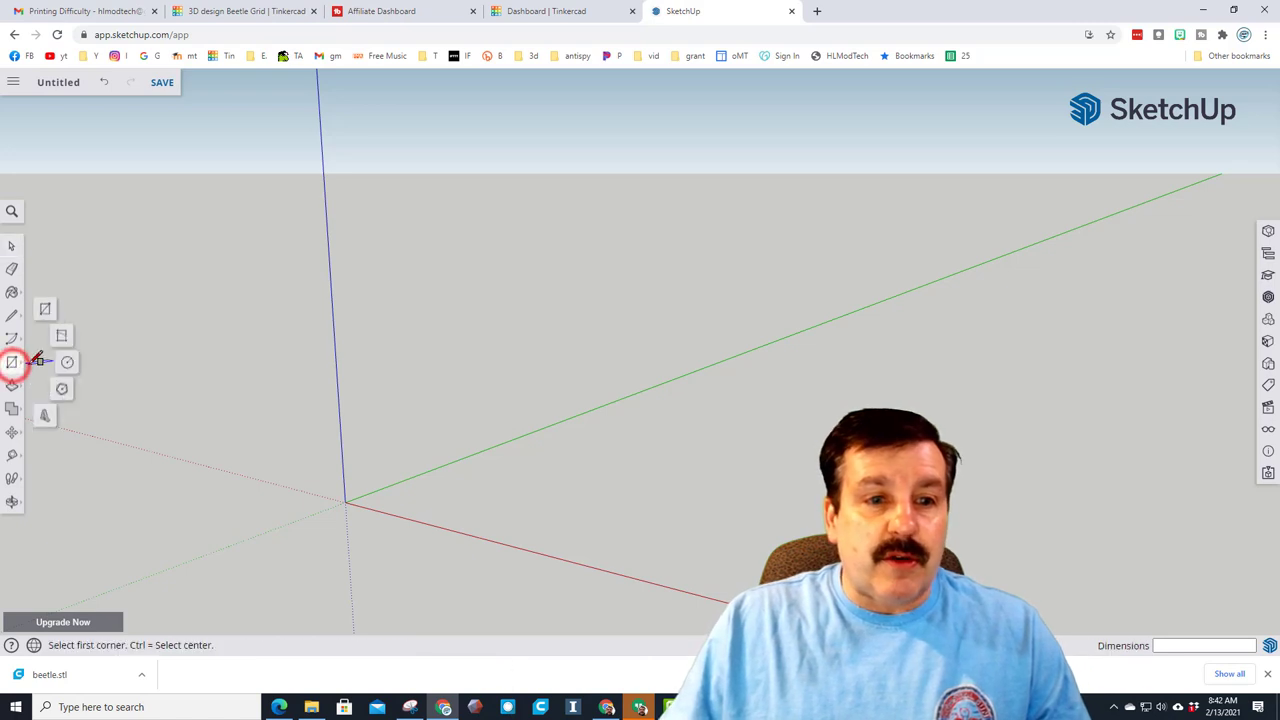
{"action": "left_click", "coordinate": [44, 308]}
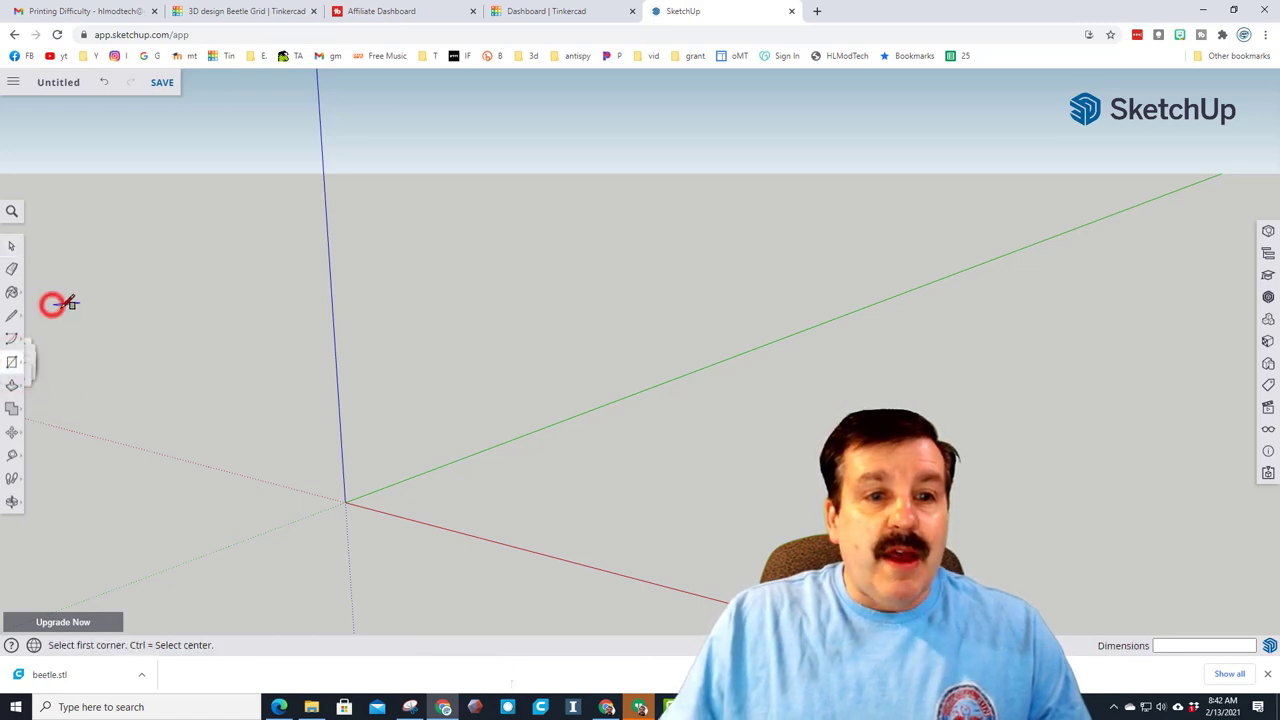
{"action": "left_click", "coordinate": [345, 502]}
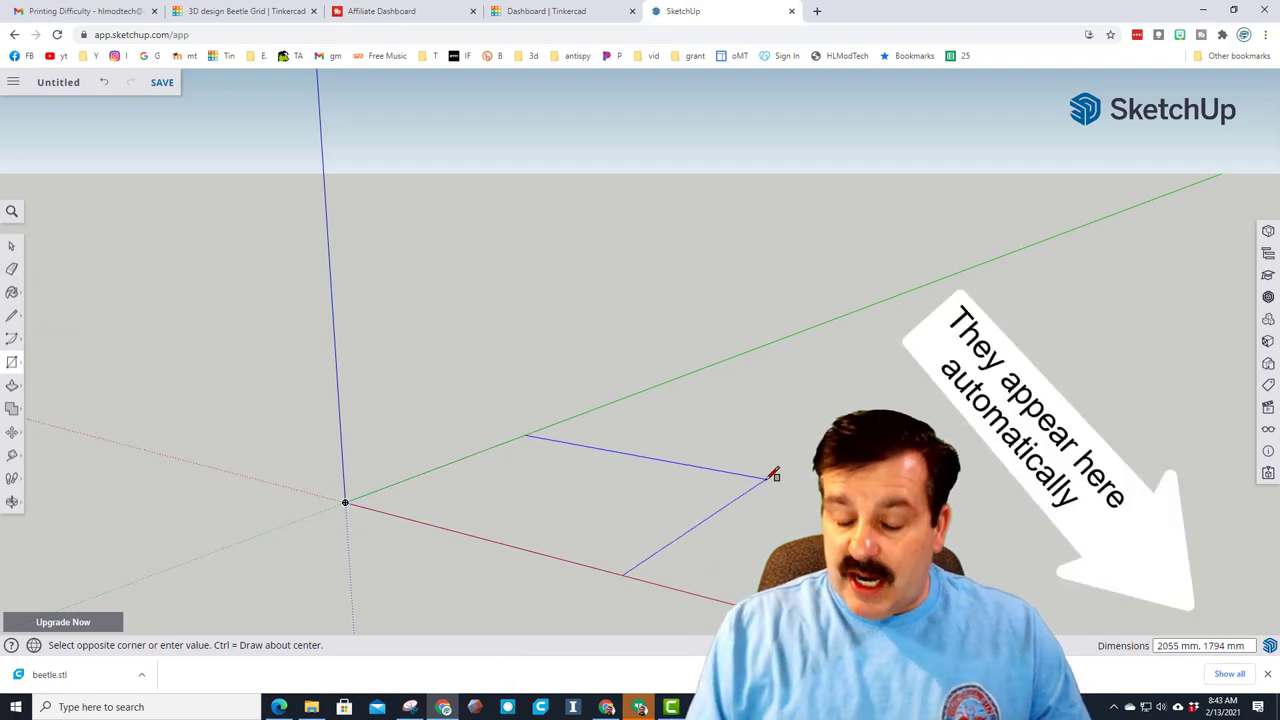
{"action": "type", "text": "205"}
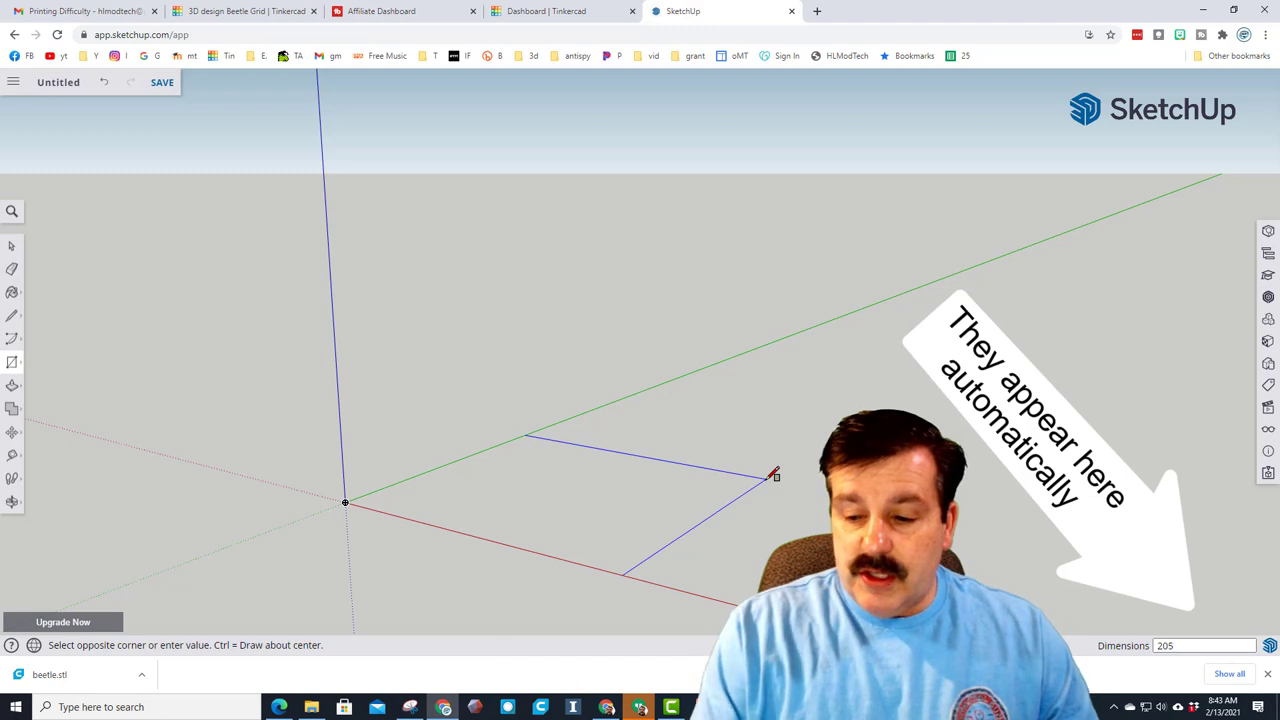
{"action": "type", "text": ",1678"}
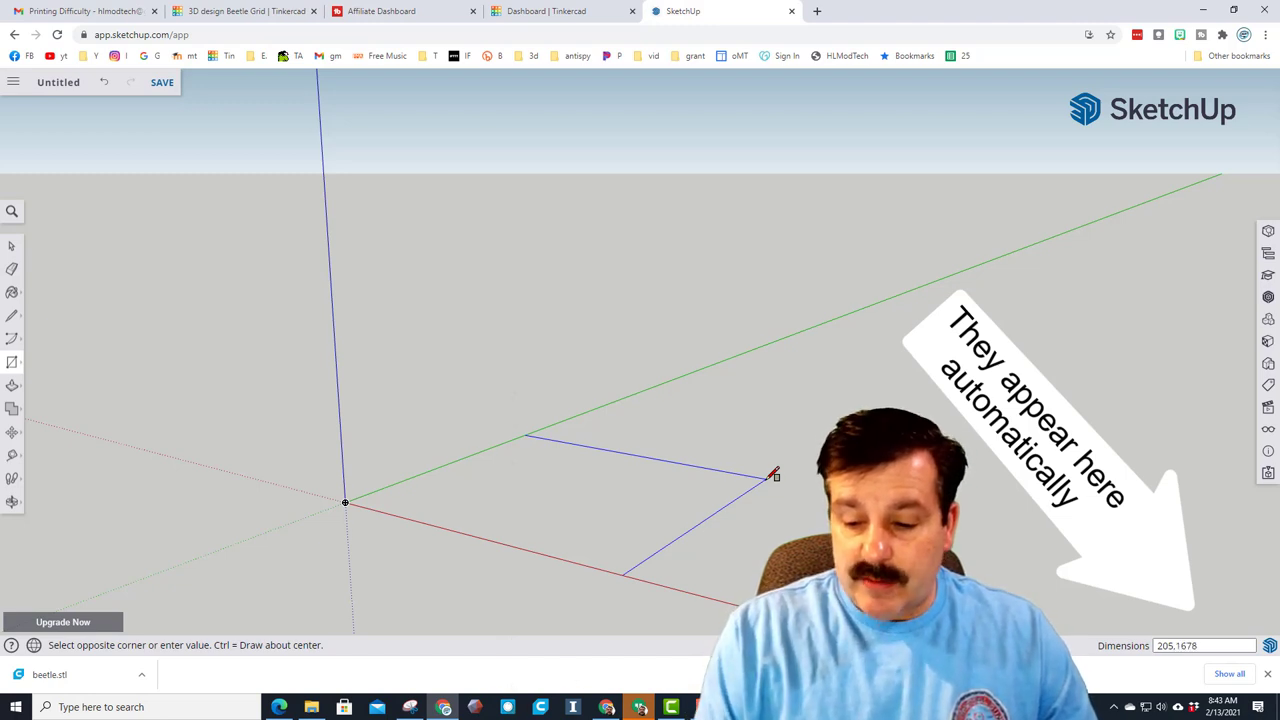
{"action": "key", "text": "BackSpace"}
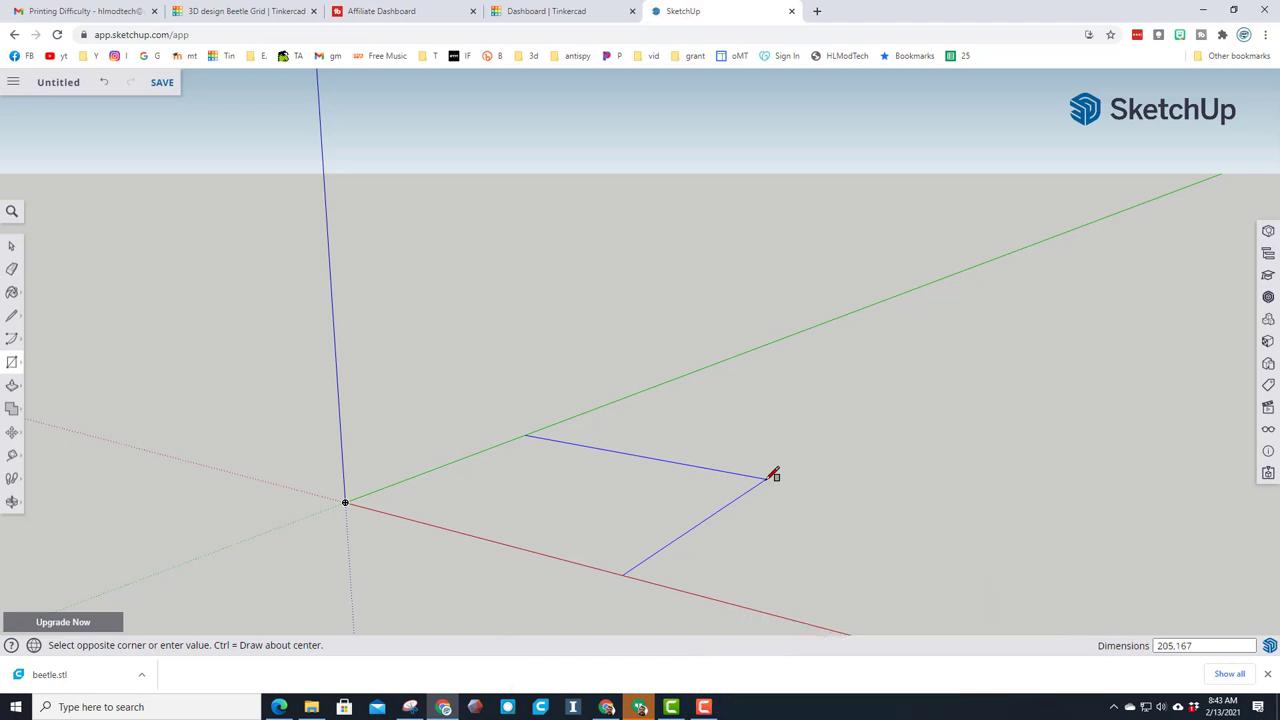
{"action": "key", "text": "Return"}
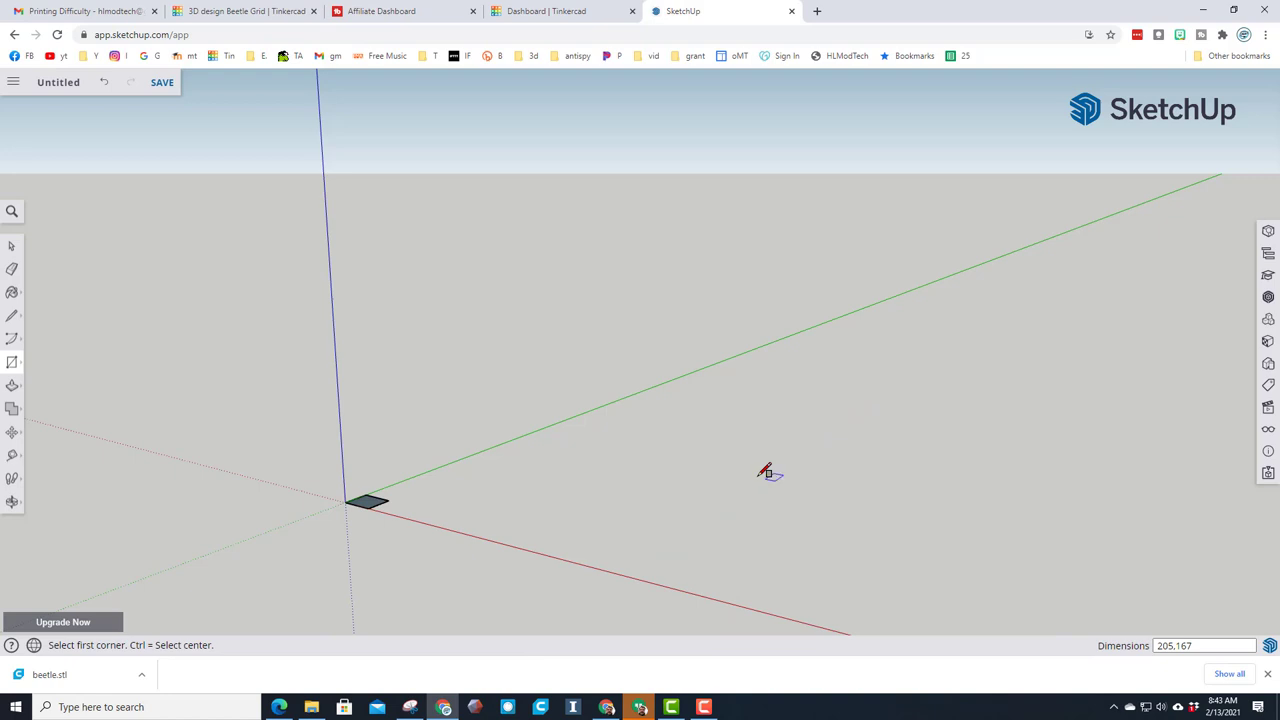
- Measure 205 mm from the rectangle's far corner with the Tape Measure tool
{"action": "scroll", "coordinate": [345, 500], "scroll_direction": "up", "scroll_amount": 5}
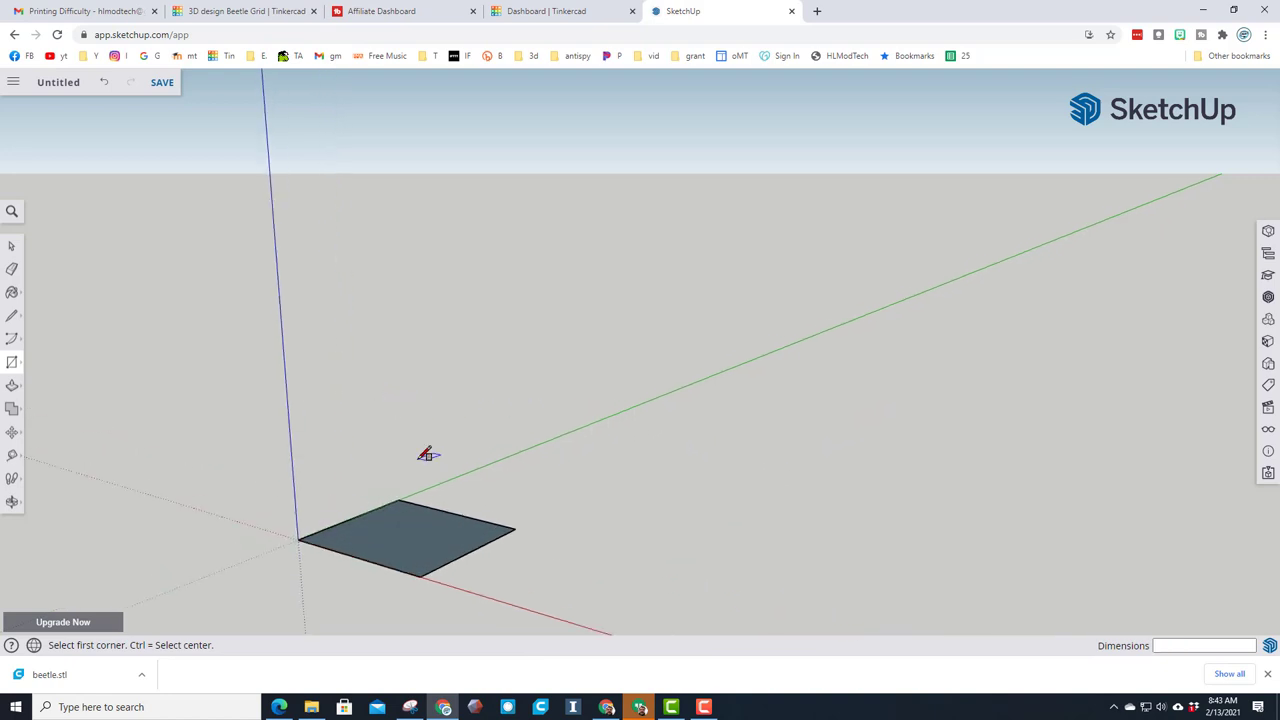
{"action": "scroll", "coordinate": [351, 497], "scroll_direction": "up", "scroll_amount": 4}
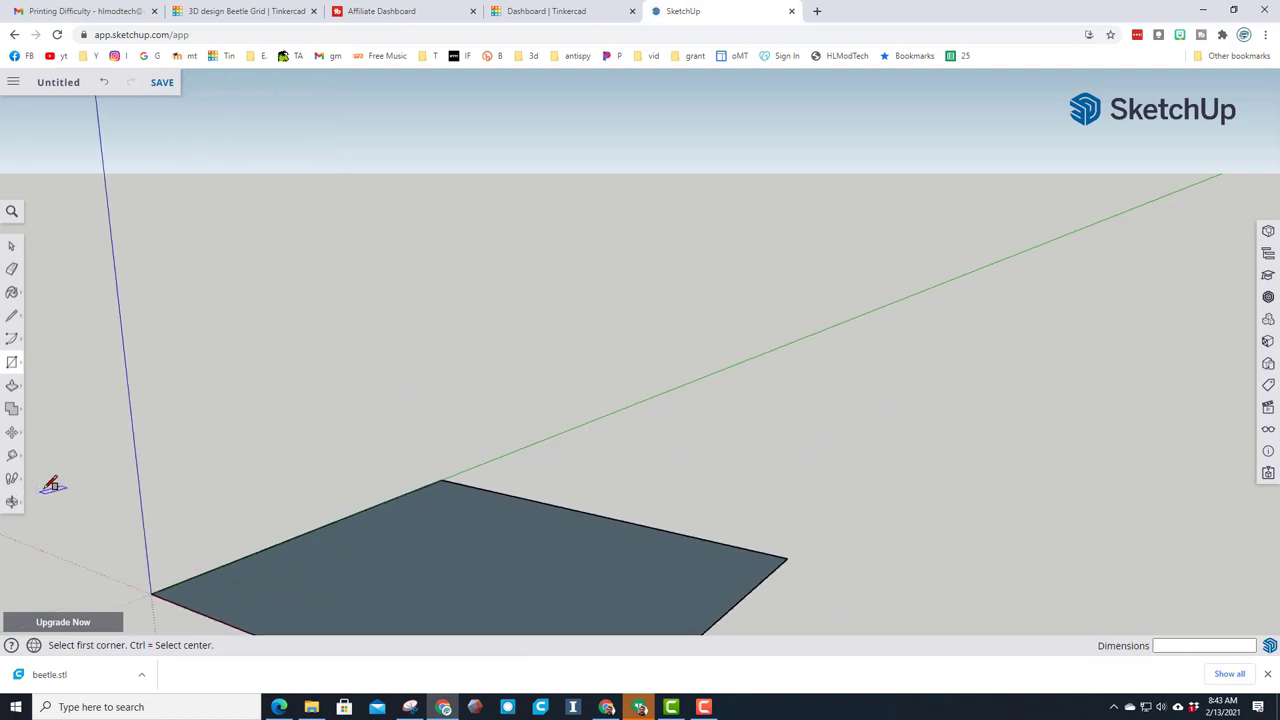
{"action": "left_click", "coordinate": [12, 455]}
{"action": "left_click", "coordinate": [443, 481]}
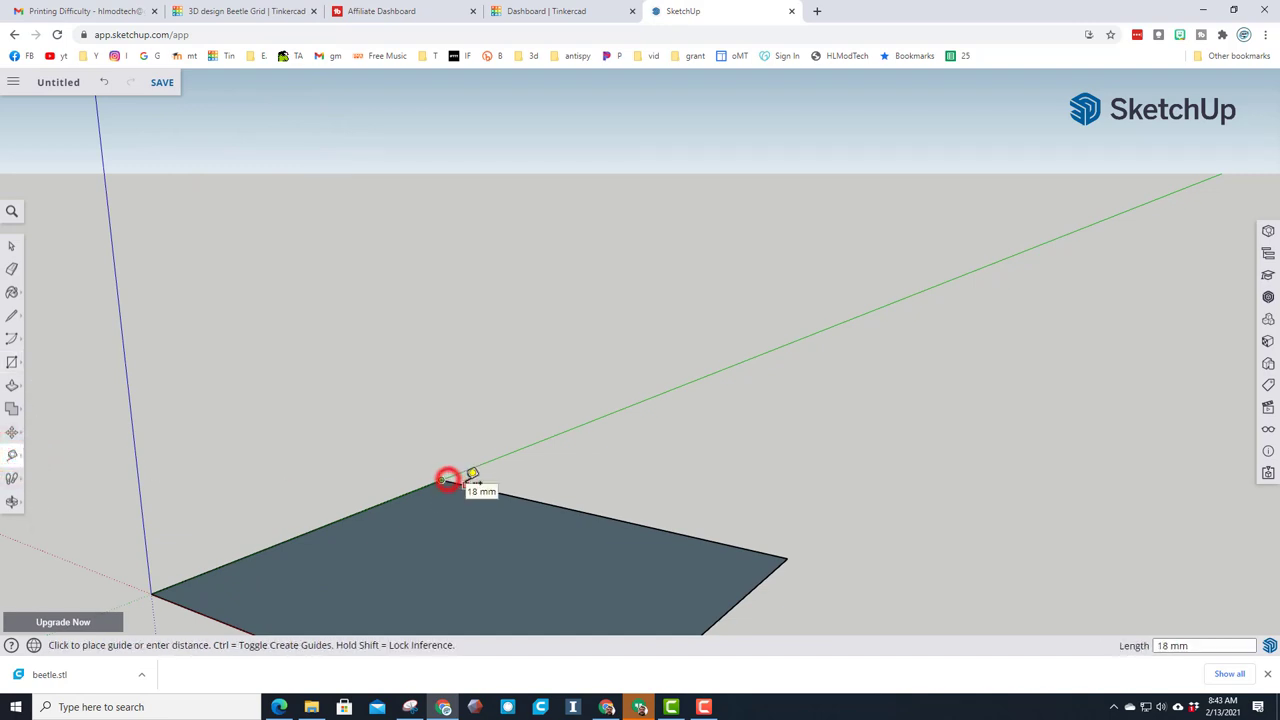
{"action": "type", "text": "205"}
{"action": "key", "text": "Return"}
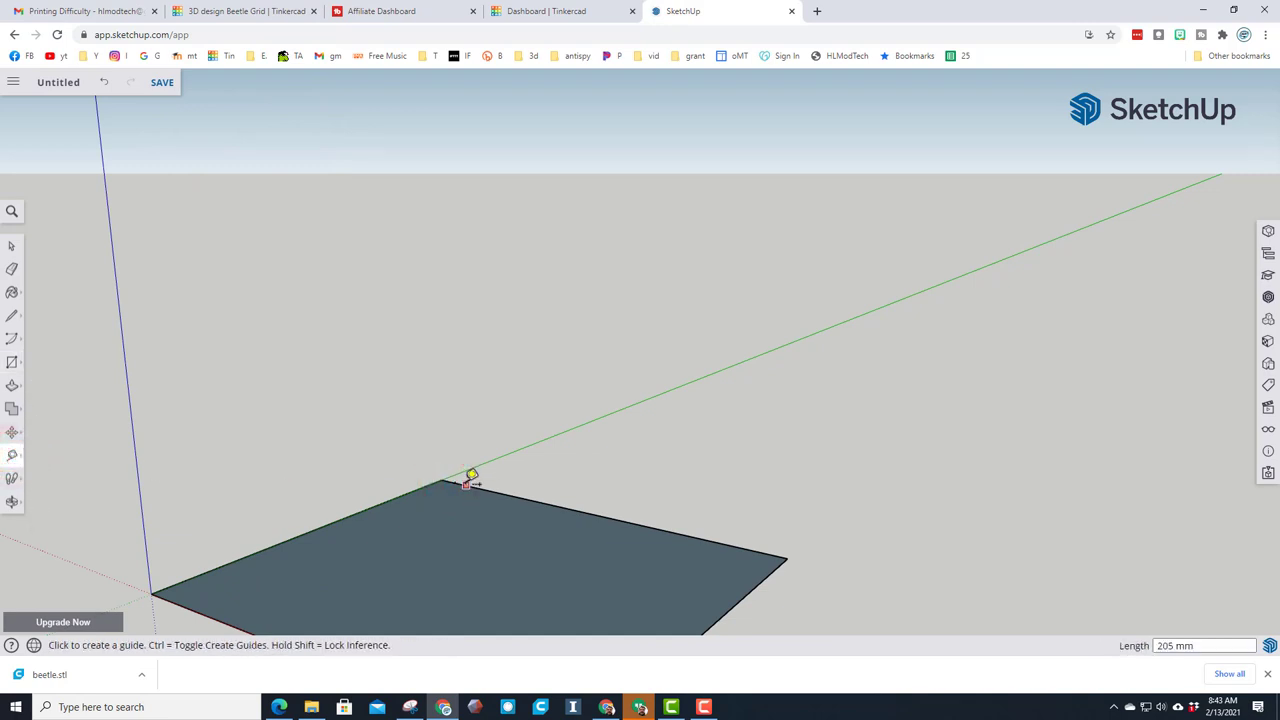
- Place a guide point 10 mm in along the edge from the rectangle's right corner
{"action": "left_click", "coordinate": [456, 483]}
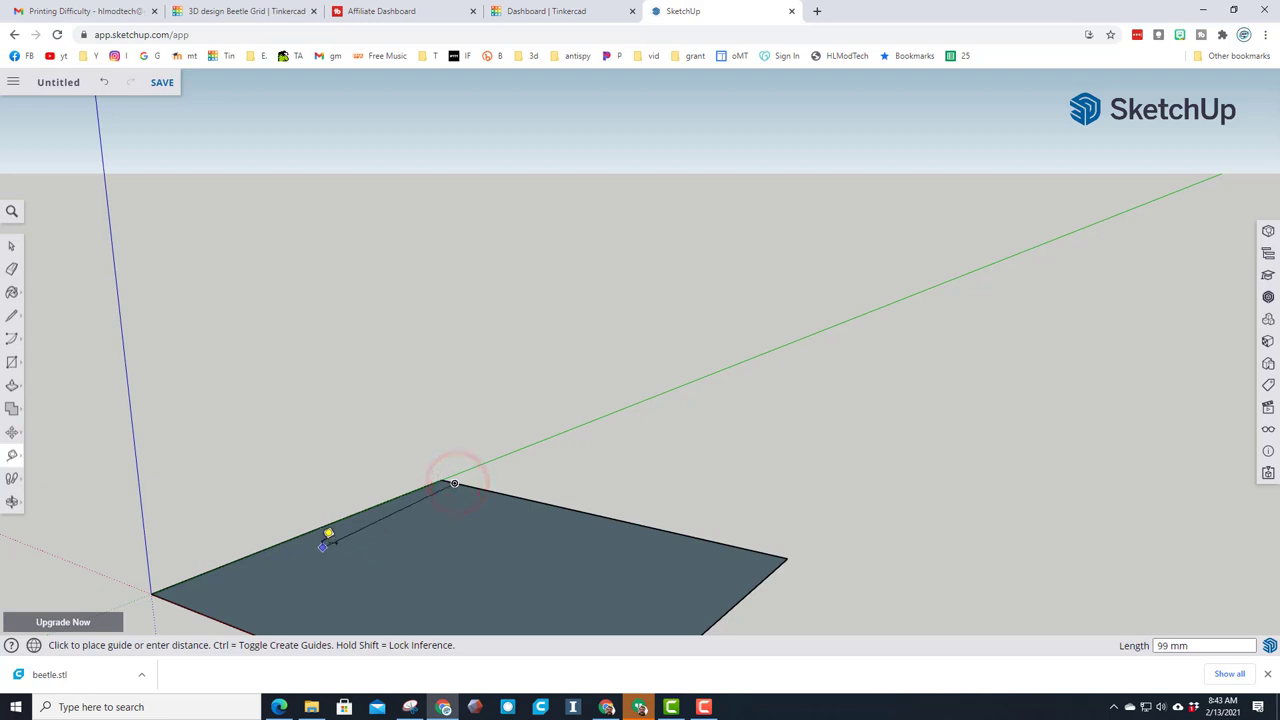
{"action": "type", "text": "10"}
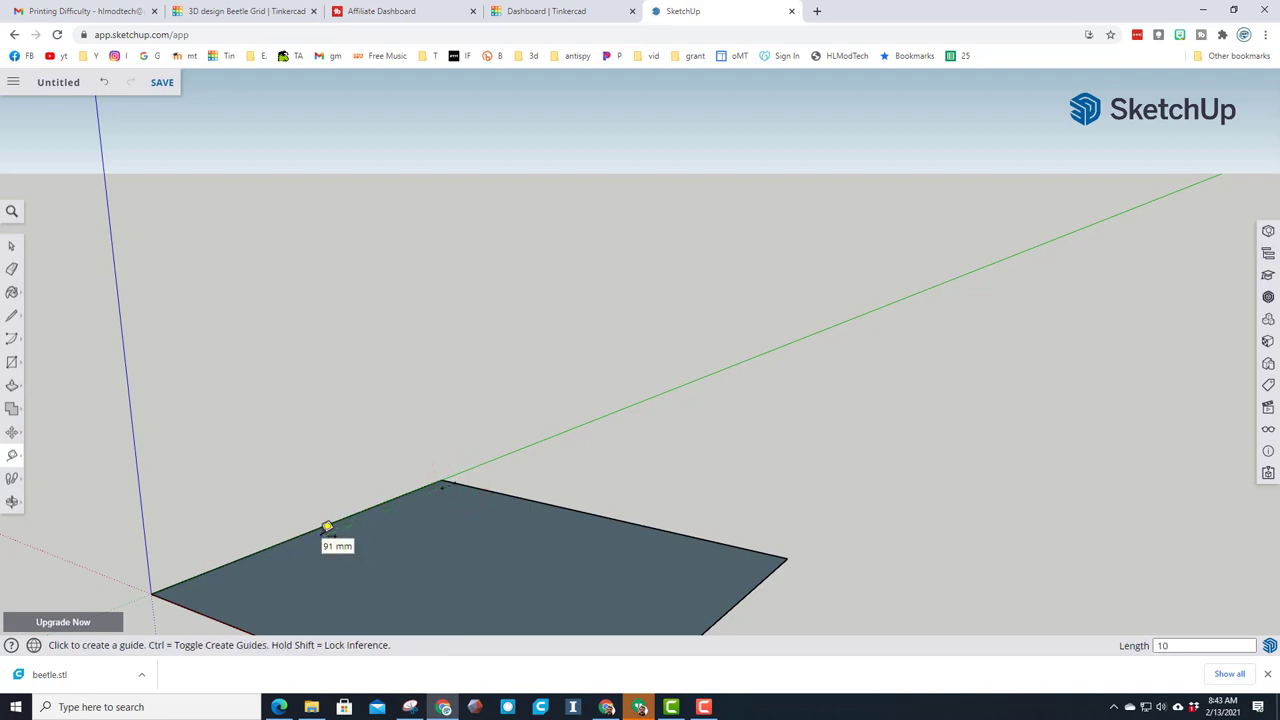
{"action": "left_click", "coordinate": [788, 553]}
{"action": "left_click", "coordinate": [748, 542]}
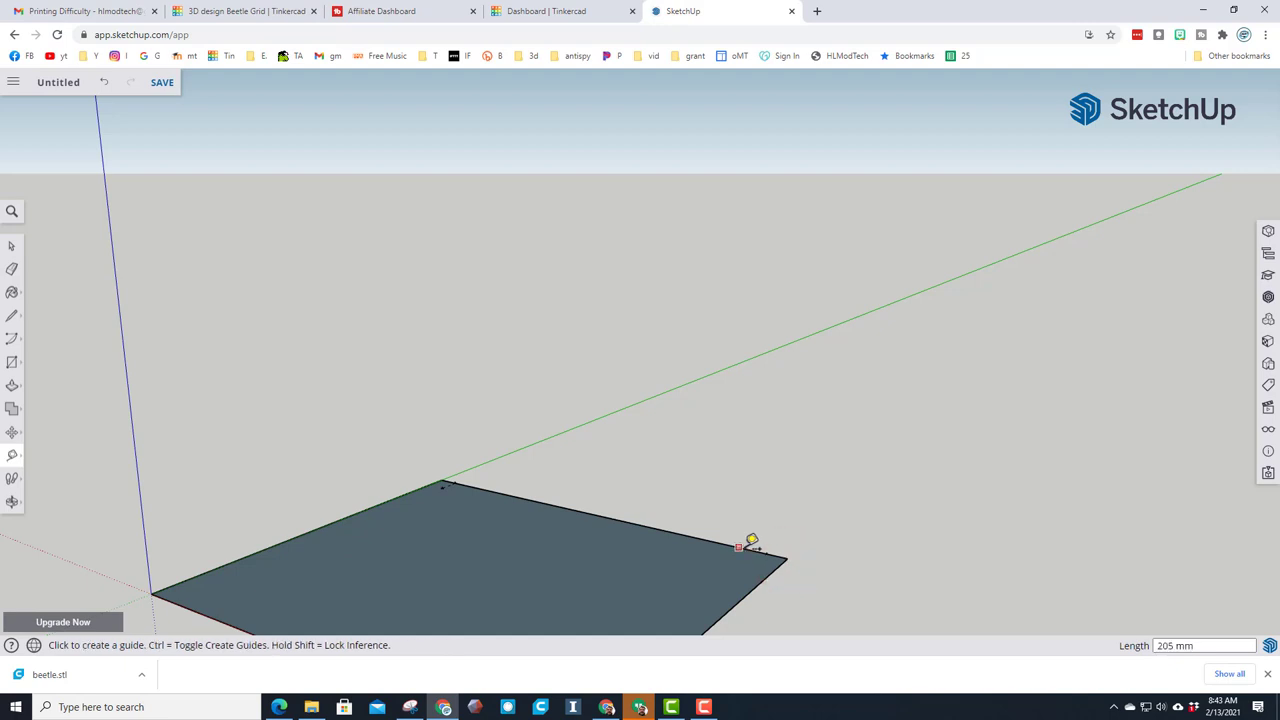
{"action": "left_click", "coordinate": [766, 554]}
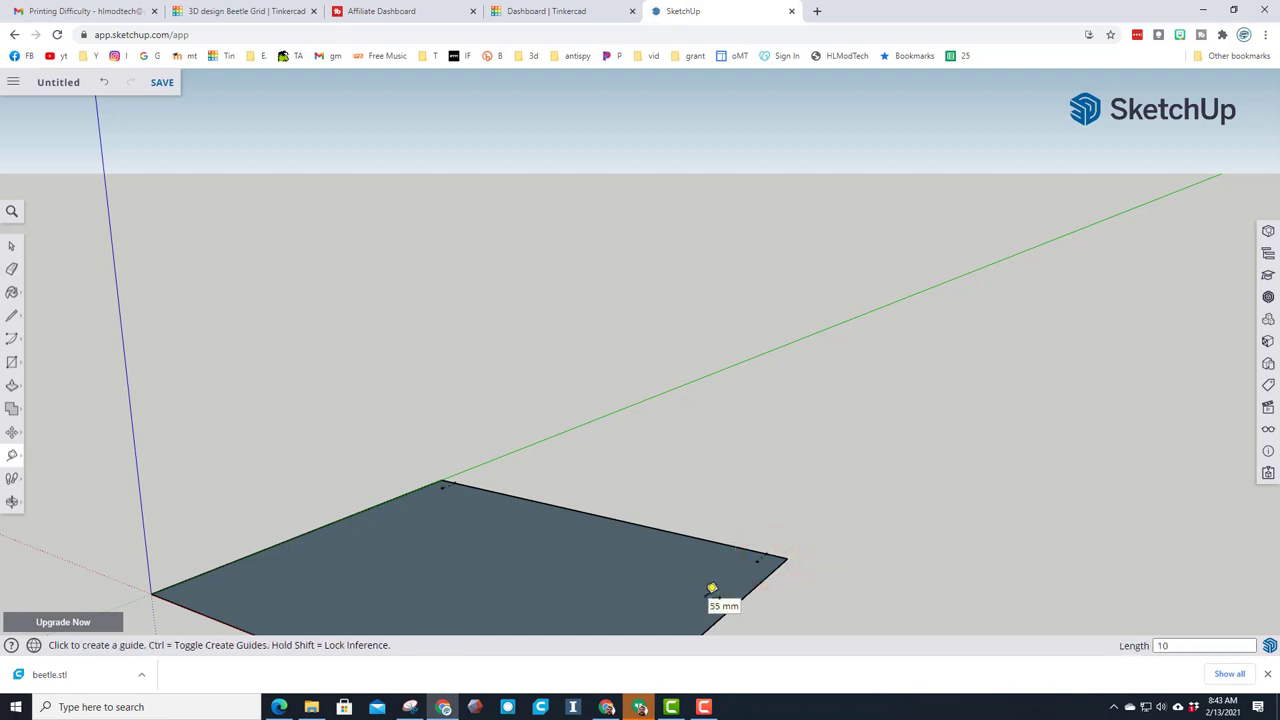
{"action": "key", "text": "Return"}
{"action": "scroll", "coordinate": [514, 523], "scroll_direction": "up", "scroll_amount": 3}
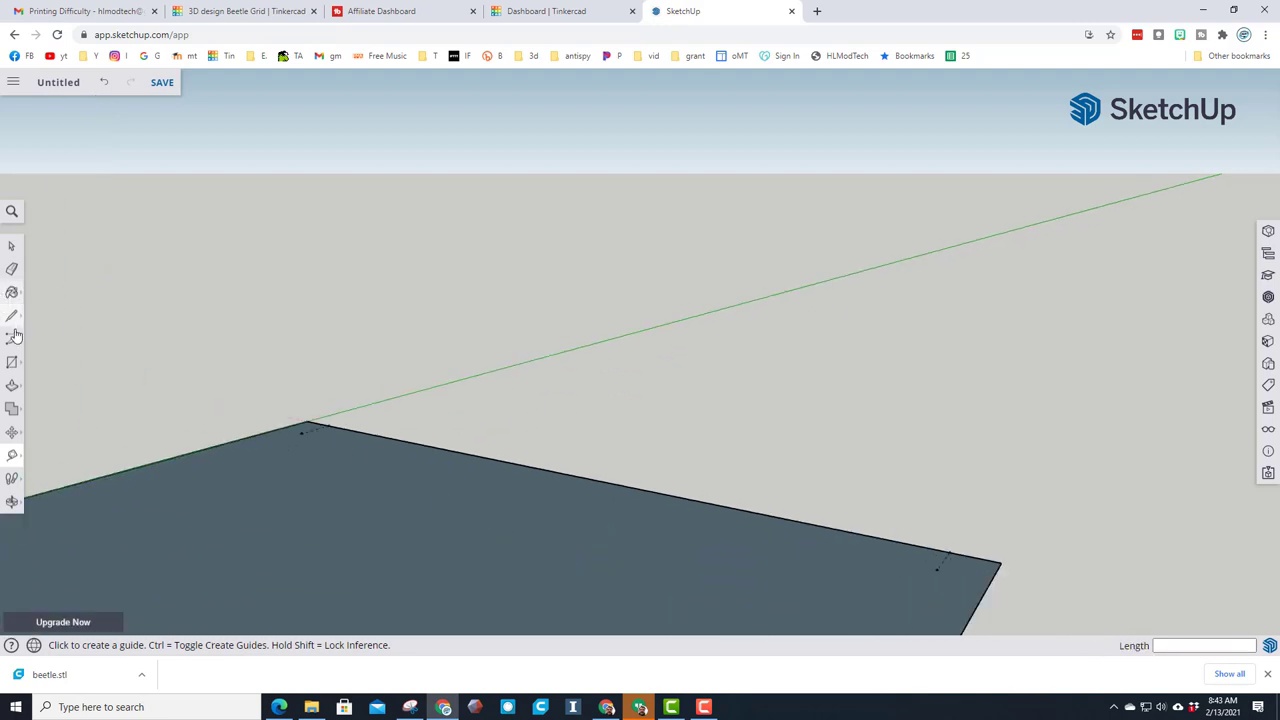
- Draw a 90° centre-point arc rounding the plate's left corner
{"action": "left_click", "coordinate": [12, 362]}
{"action": "left_click", "coordinate": [43, 300]}
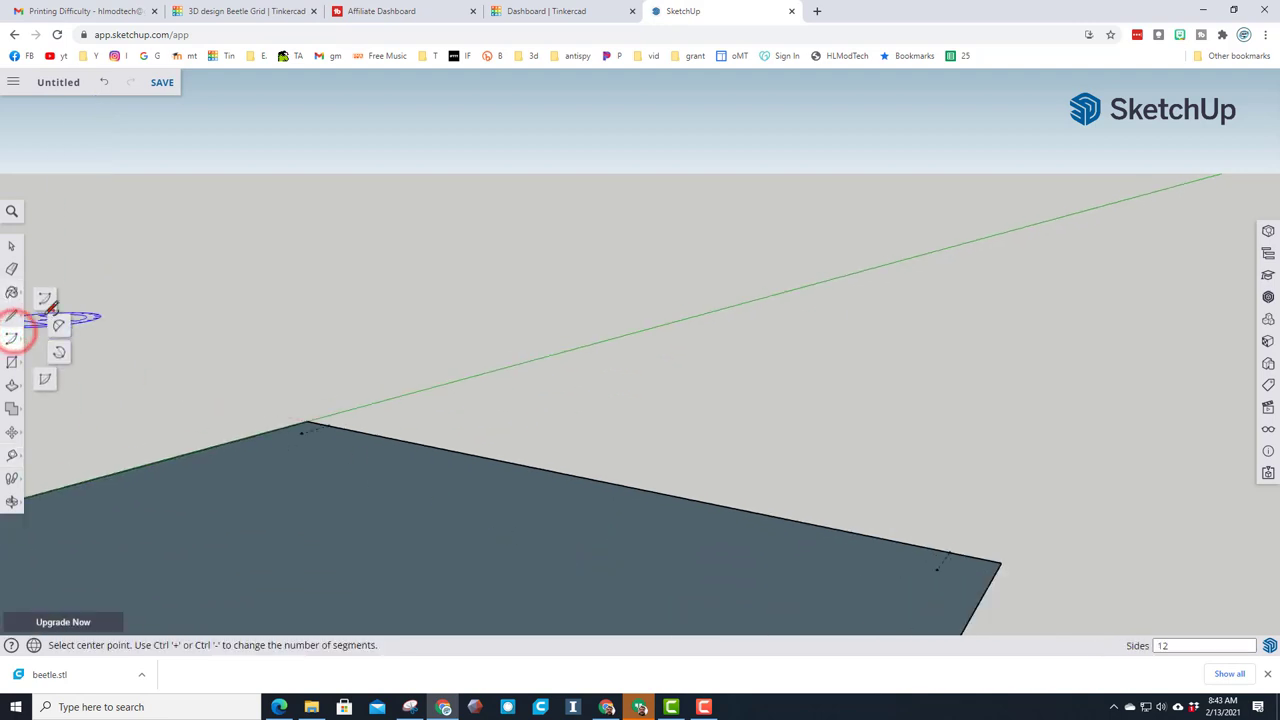
{"action": "left_click", "coordinate": [301, 432]}
{"action": "left_click", "coordinate": [329, 425]}
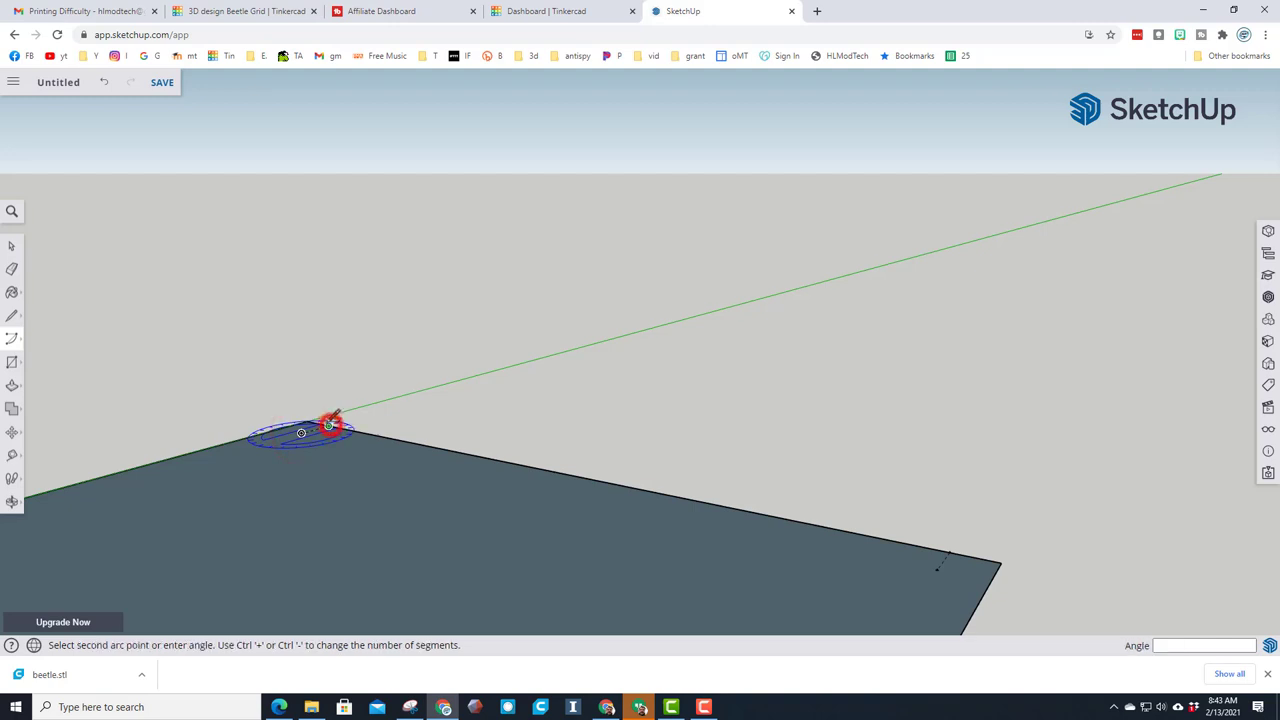
{"action": "left_click", "coordinate": [278, 418]}
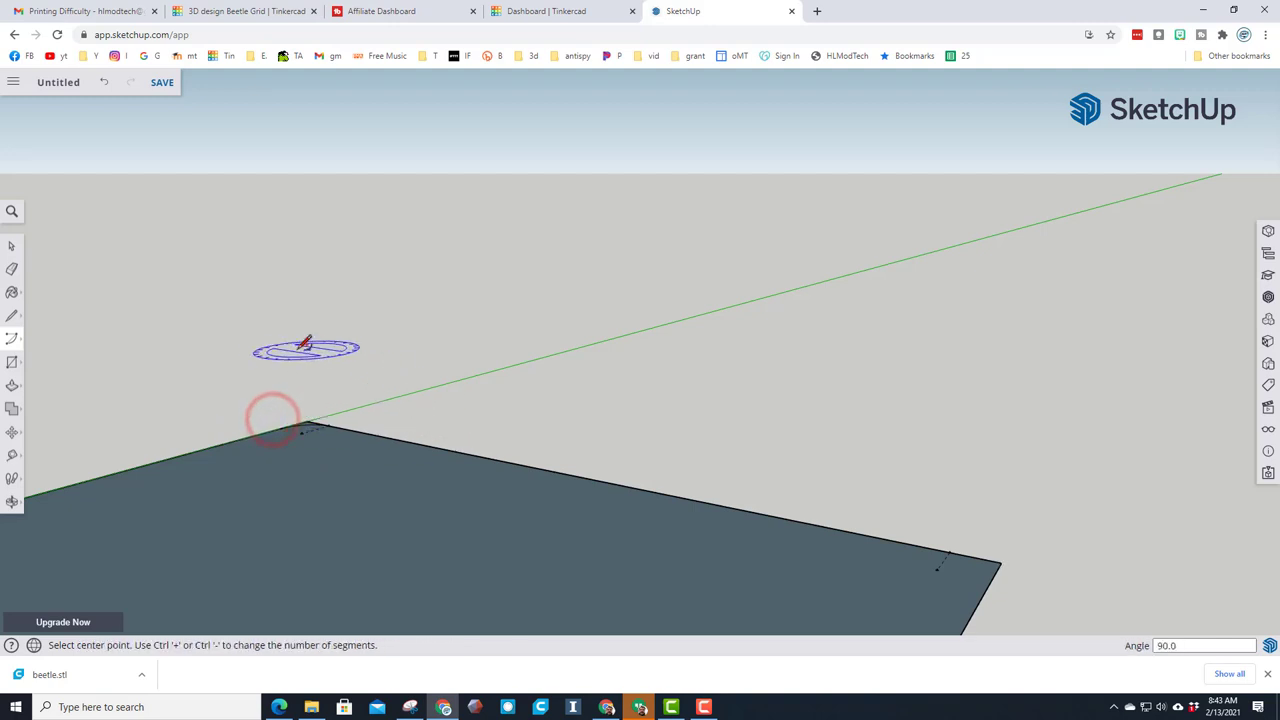
- Draw a matching 90° arc centred on the right corner to round it
{"action": "middle_click_drag", "start_coordinate": [306, 349], "coordinate": [495, 515]}
{"action": "scroll", "coordinate": [1043, 612], "scroll_direction": "down", "scroll_amount": 2}
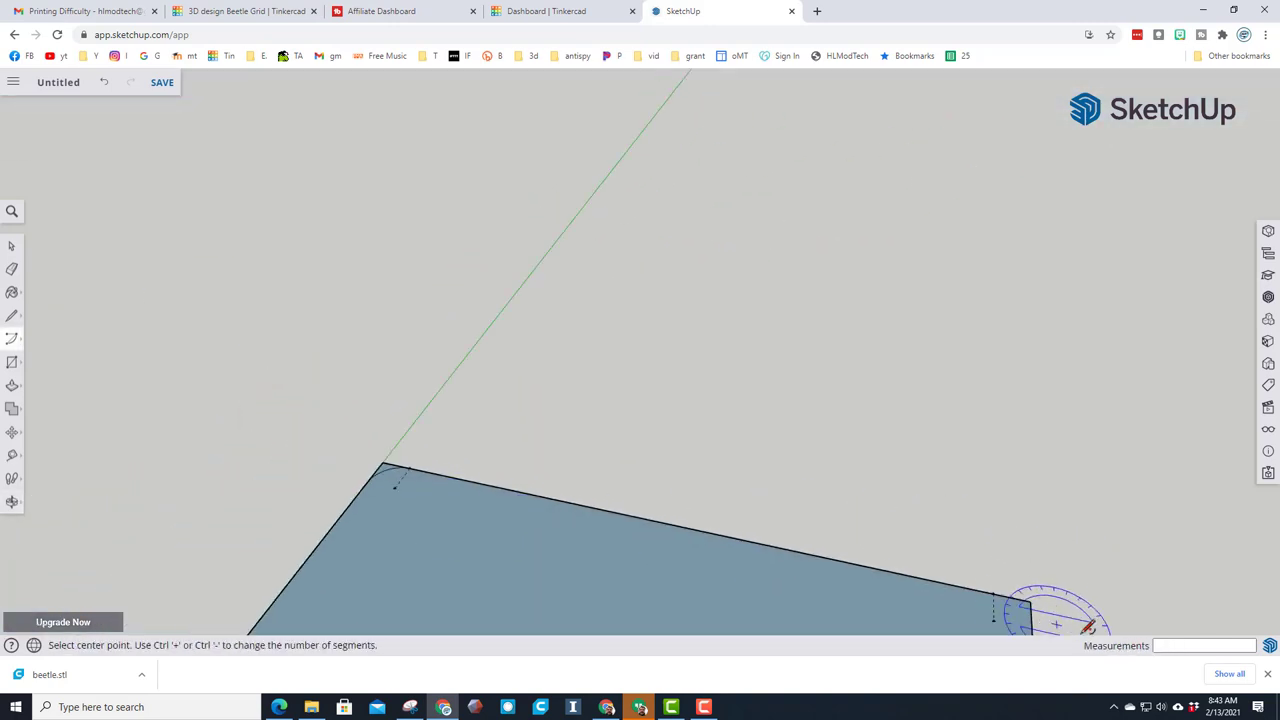
{"action": "scroll", "coordinate": [1043, 609], "scroll_direction": "down", "scroll_amount": 2}
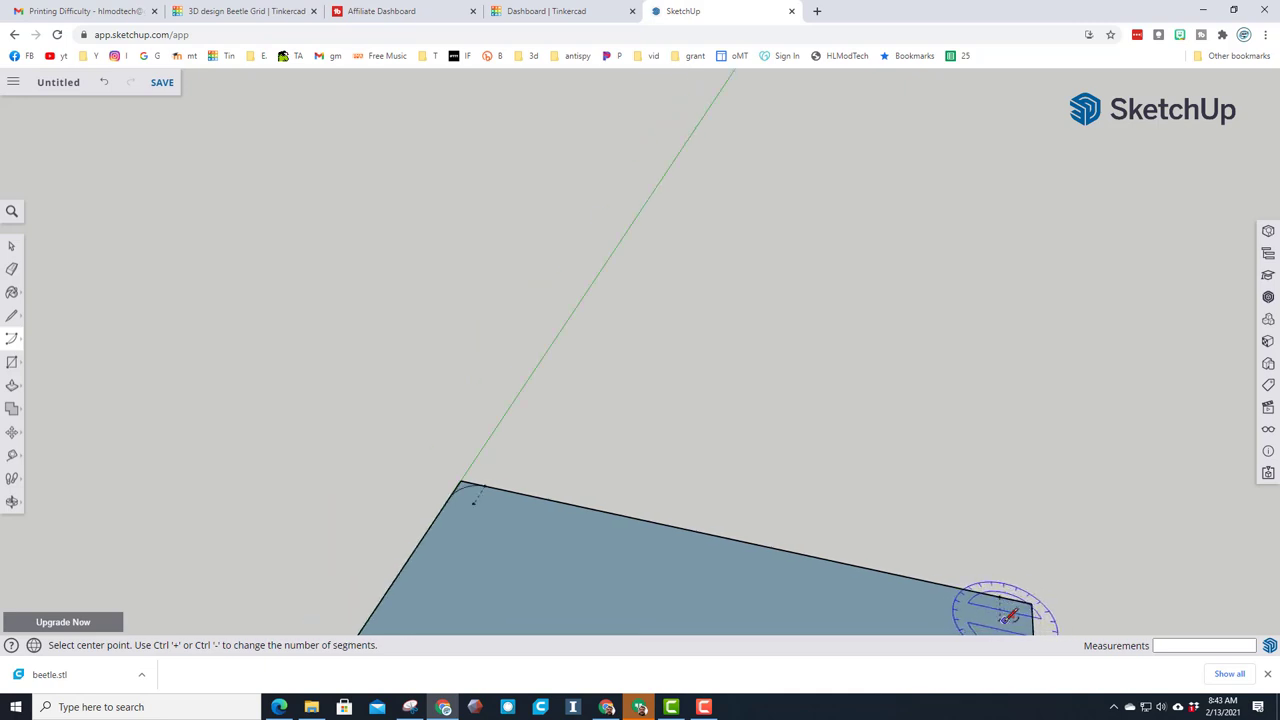
{"action": "left_click", "coordinate": [999, 620]}
{"action": "key", "text": "Escape"}
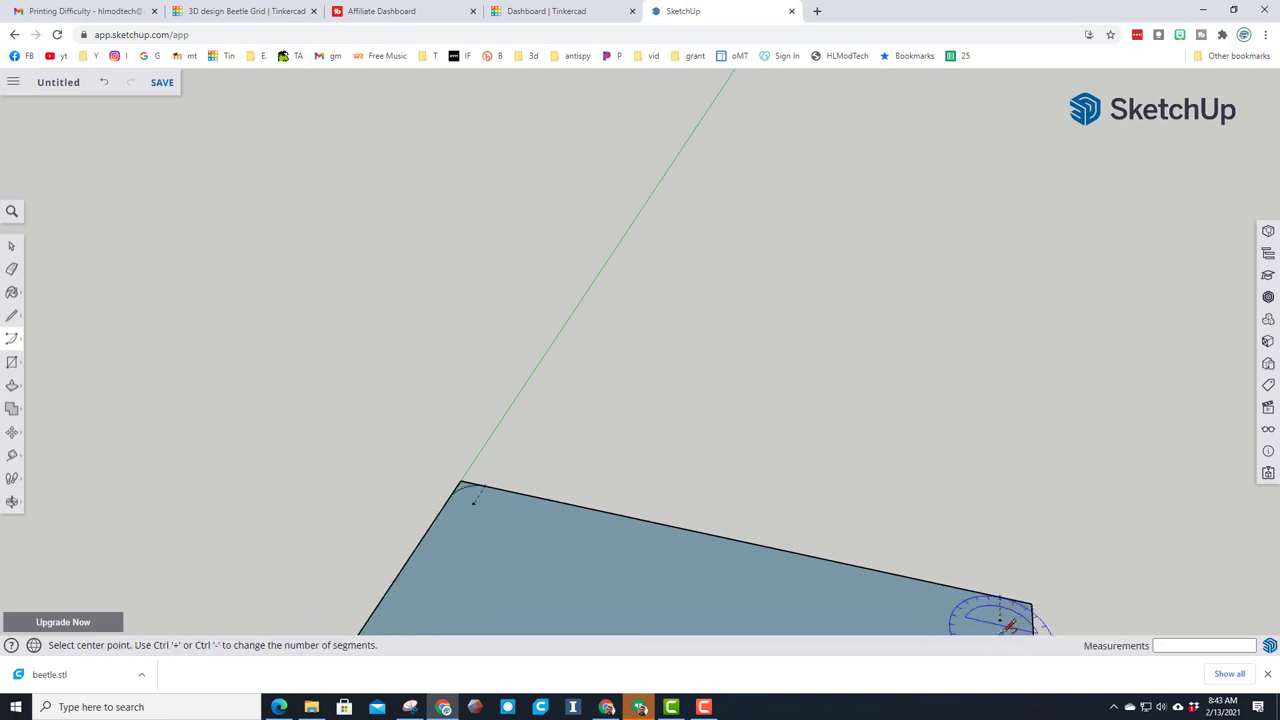
{"action": "left_click", "coordinate": [999, 620]}
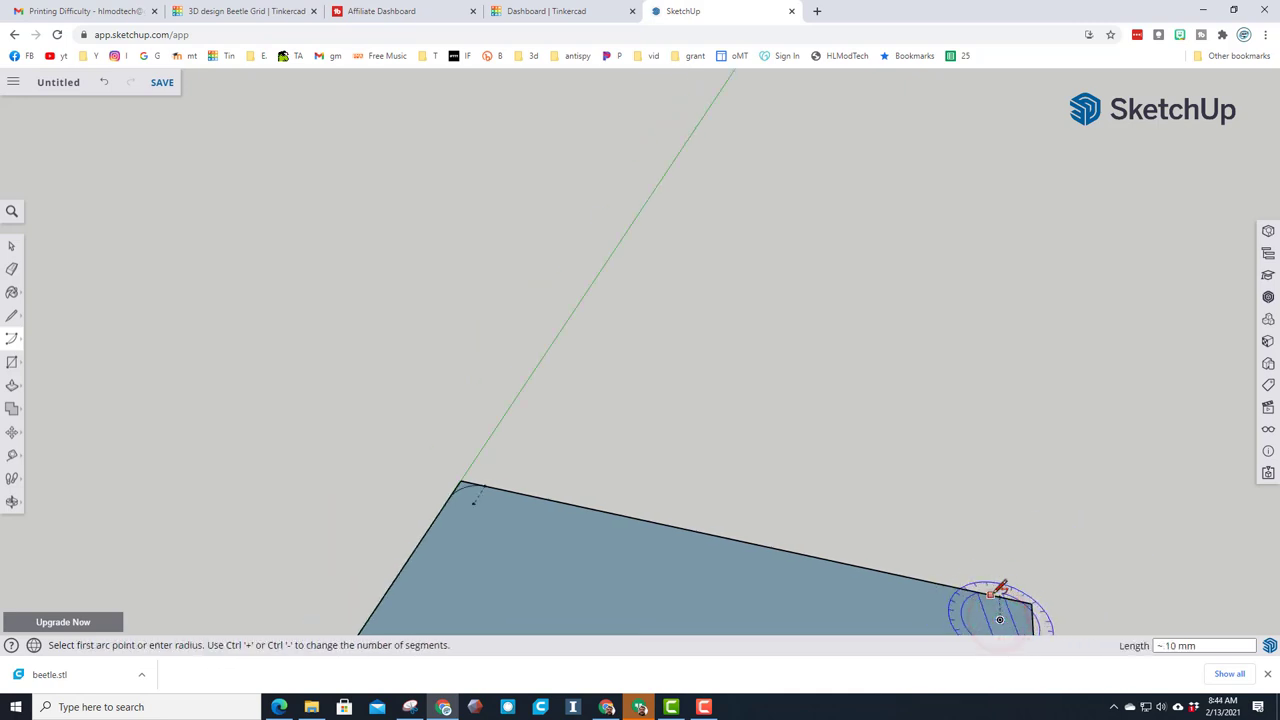
{"action": "left_click", "coordinate": [999, 596]}
{"action": "left_click", "coordinate": [1036, 629]}
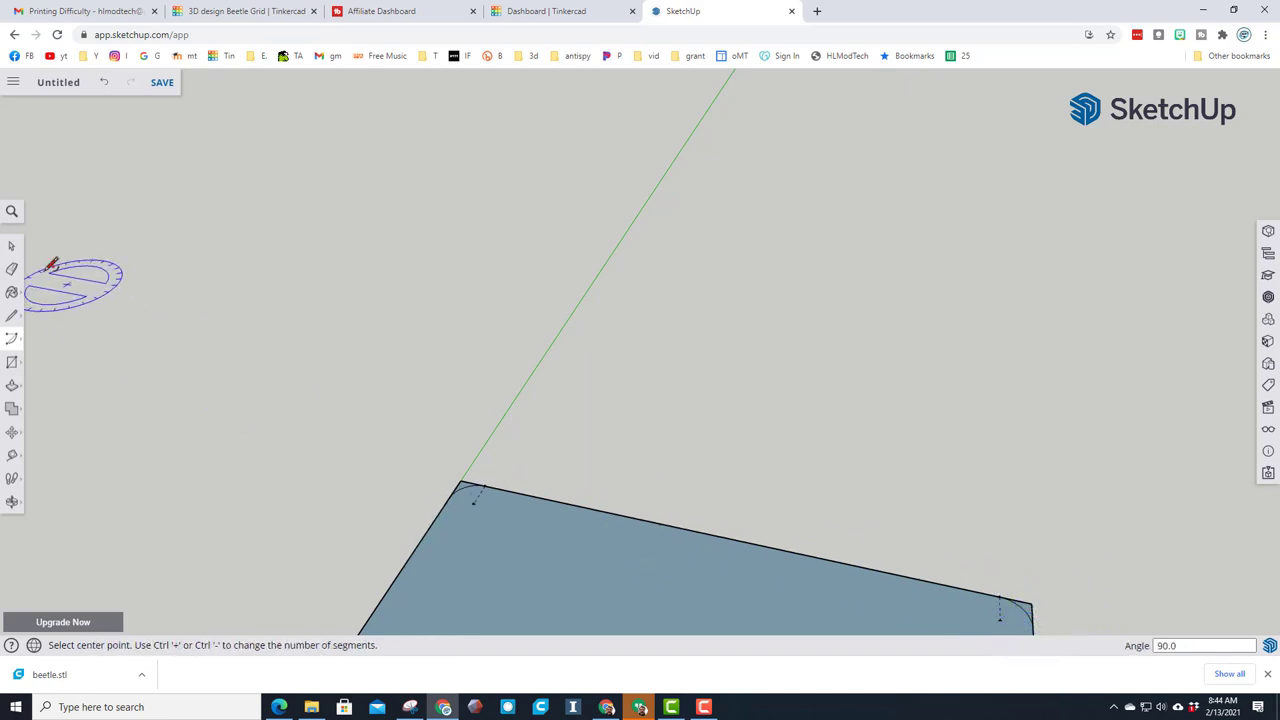
{"action": "left_click", "coordinate": [12, 268]}
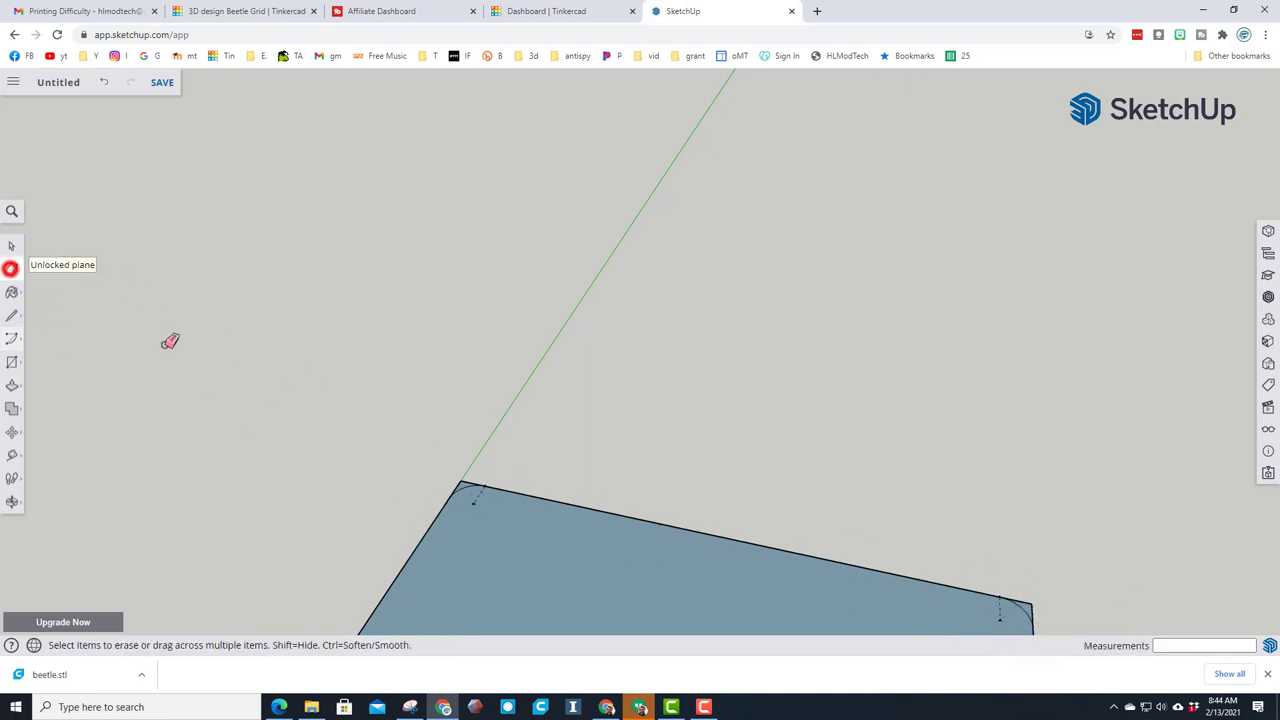
- Erase the corner lines and guide marks left outside the left and right arcs
{"action": "left_click", "coordinate": [462, 479]}
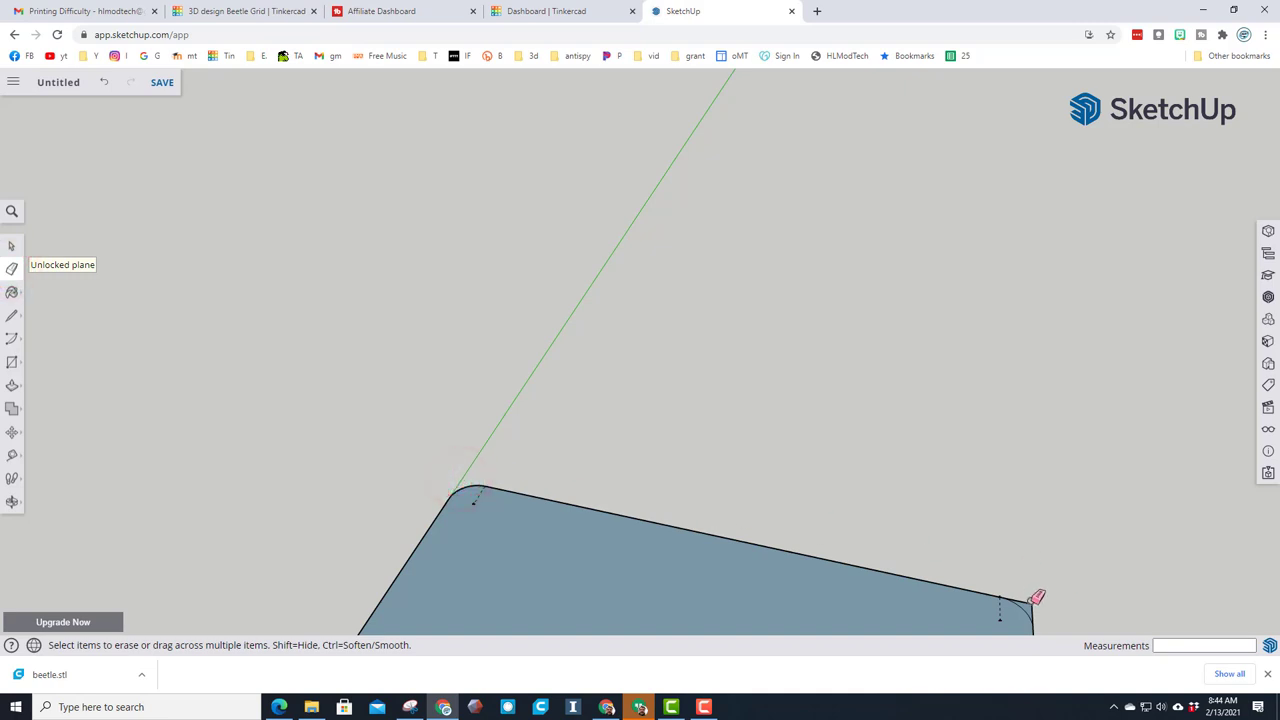
{"action": "left_click", "coordinate": [1031, 603]}
{"action": "left_click", "coordinate": [1031, 603]}
{"action": "scroll", "coordinate": [1030, 604], "scroll_direction": "down", "scroll_amount": 1}
{"action": "scroll", "coordinate": [1030, 604], "scroll_direction": "down", "scroll_amount": 1}
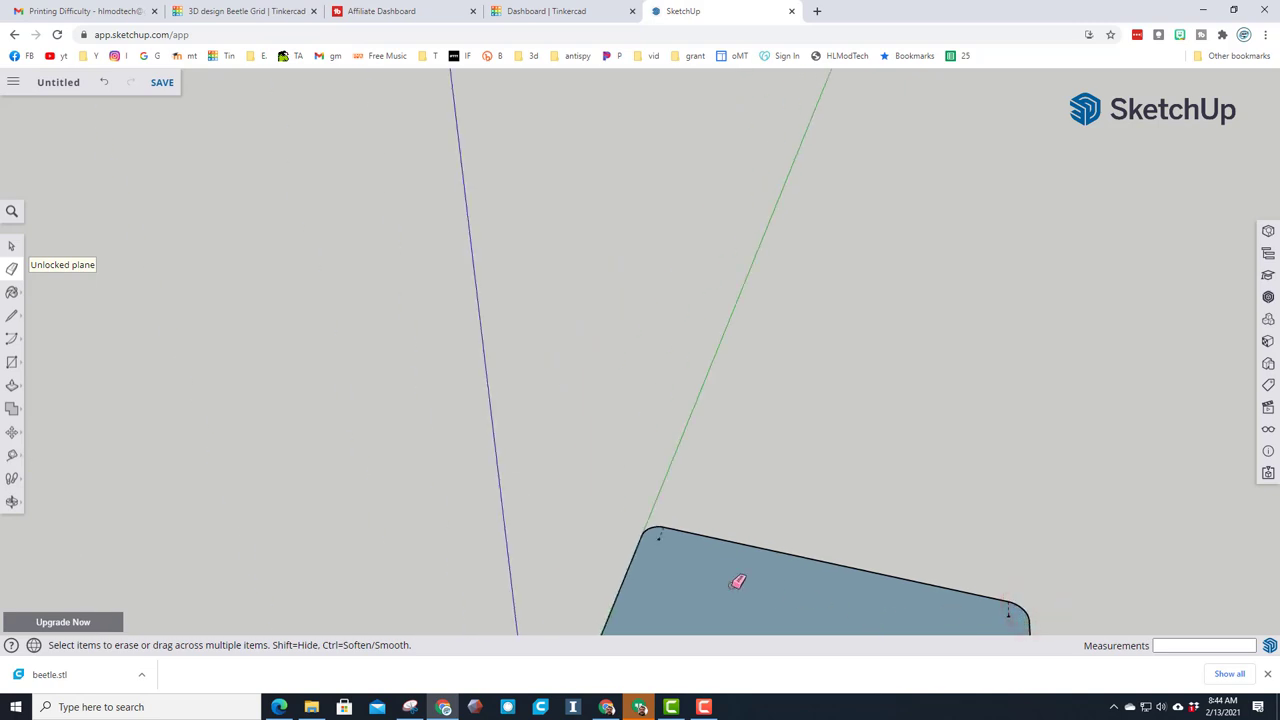
{"action": "left_click", "coordinate": [658, 538]}
{"action": "left_click", "coordinate": [1008, 611]}
{"action": "left_click", "coordinate": [1007, 617]}
{"action": "scroll", "coordinate": [708, 520], "scroll_direction": "down", "scroll_amount": 2}
{"action": "scroll", "coordinate": [711, 563], "scroll_direction": "up", "scroll_amount": 3}
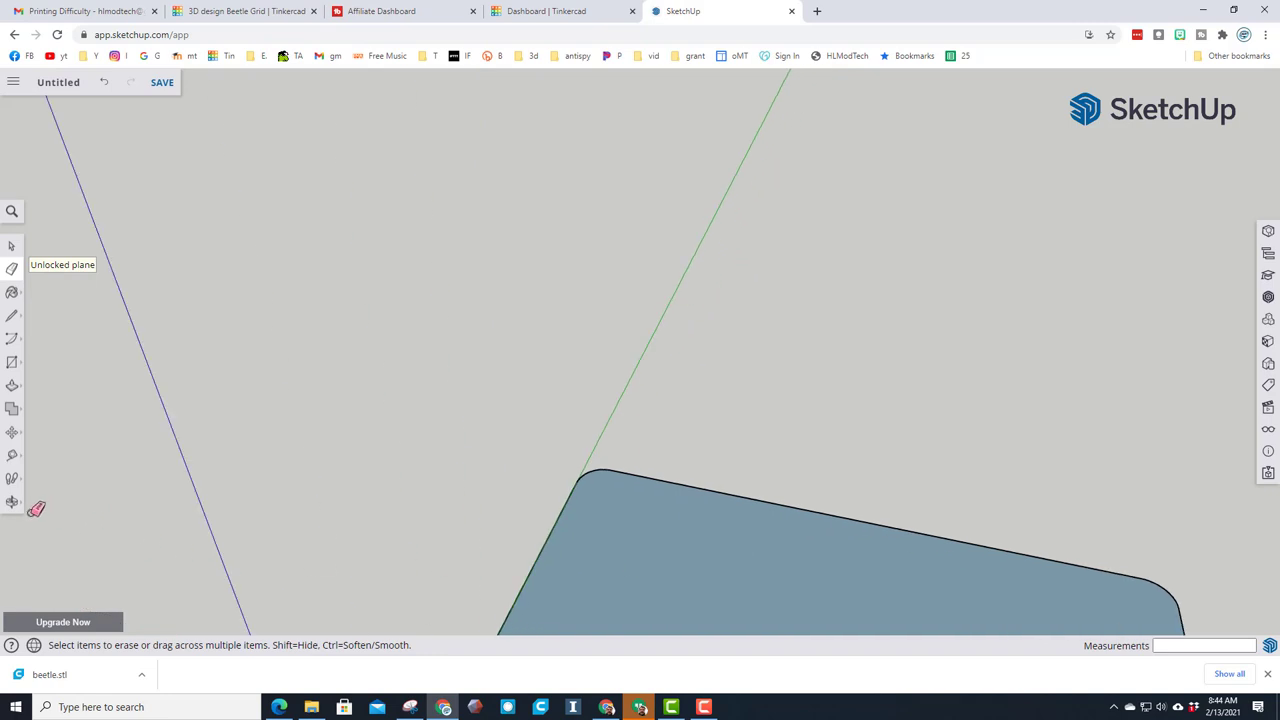
{"action": "left_click", "coordinate": [12, 502]}
- Fit the plate in view and place a guide 6 mm inside its left edge
{"action": "left_click", "coordinate": [47, 557]}
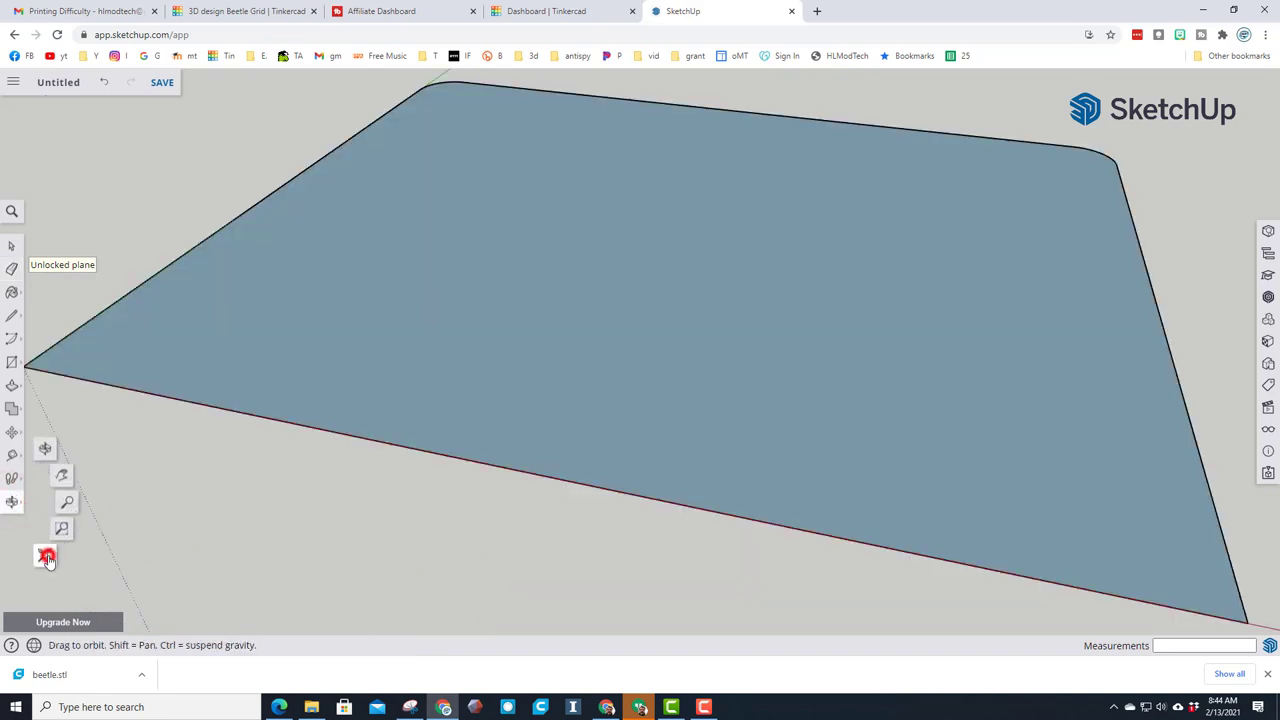
{"action": "left_click", "coordinate": [12, 455]}
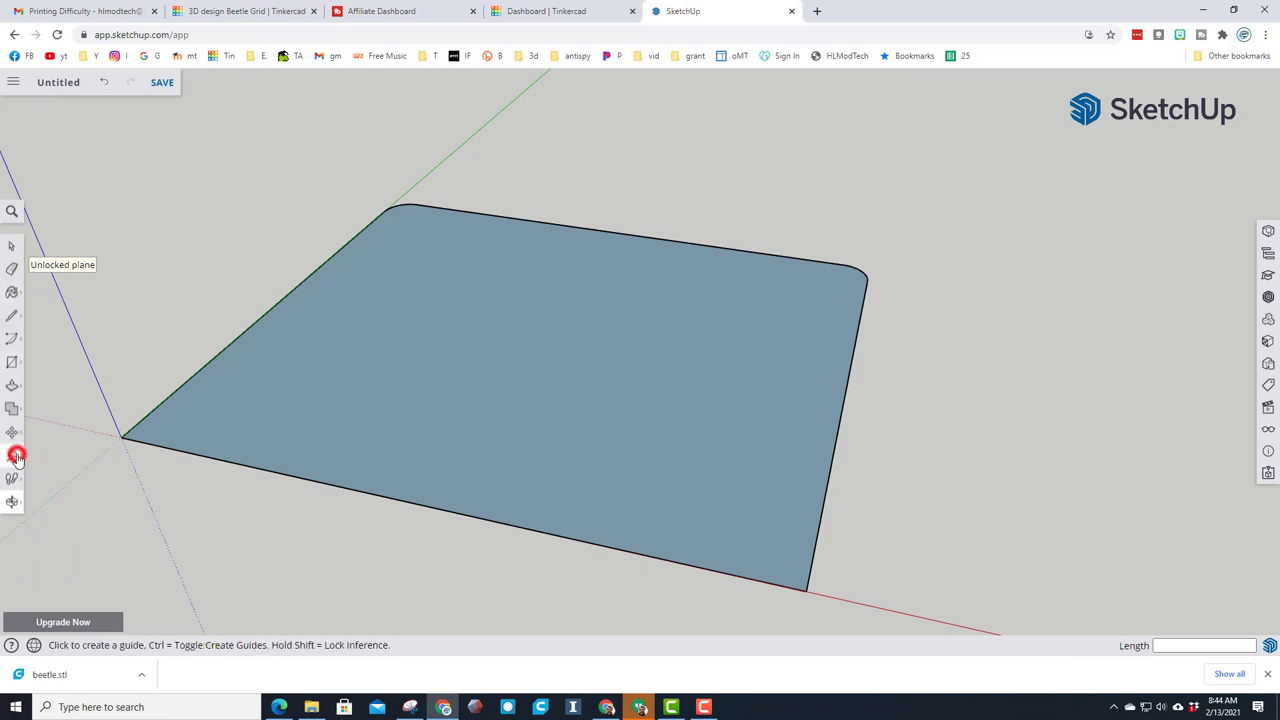
{"action": "left_click", "coordinate": [46, 387]}
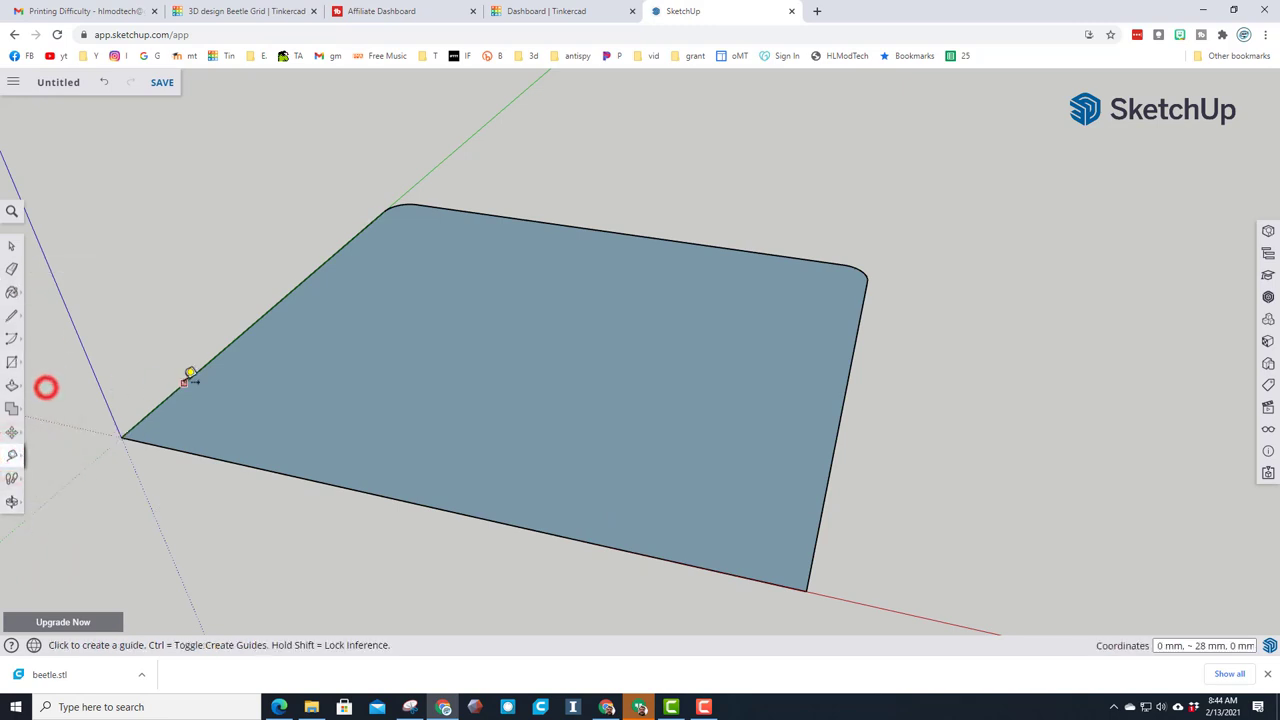
{"action": "left_click", "coordinate": [185, 381]}
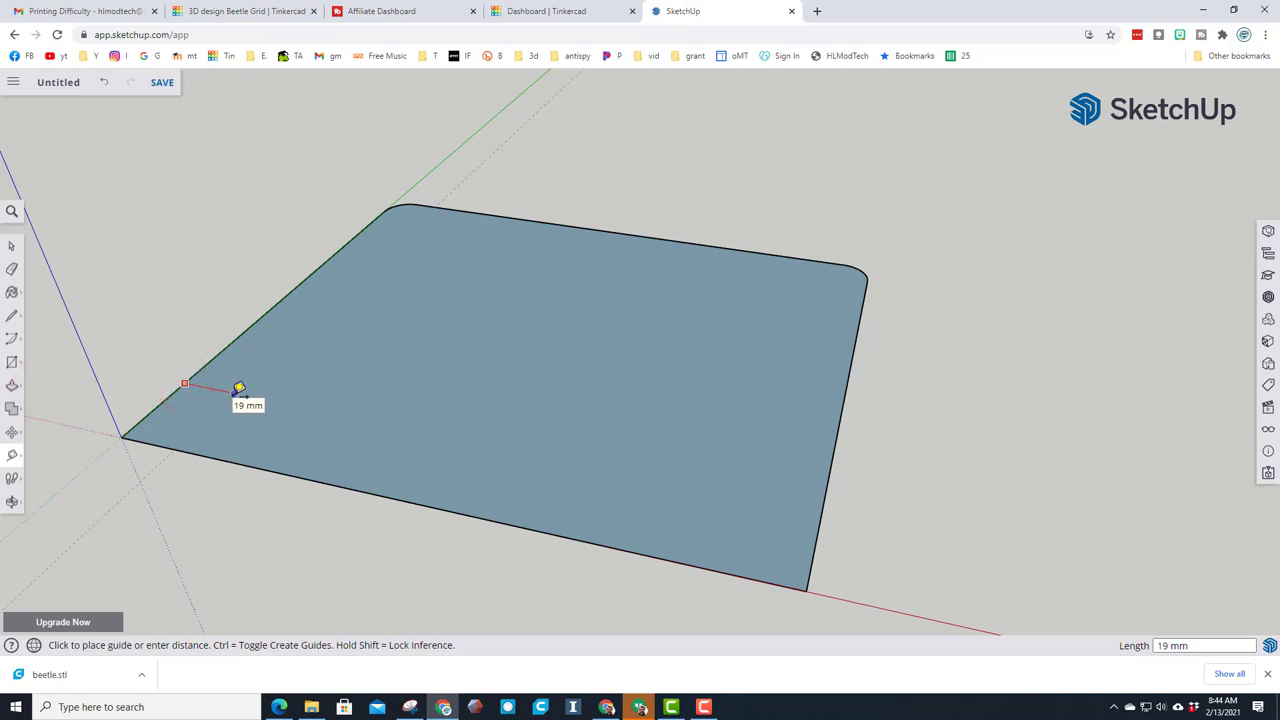
{"action": "type", "text": "6"}
{"action": "key", "text": "Return"}
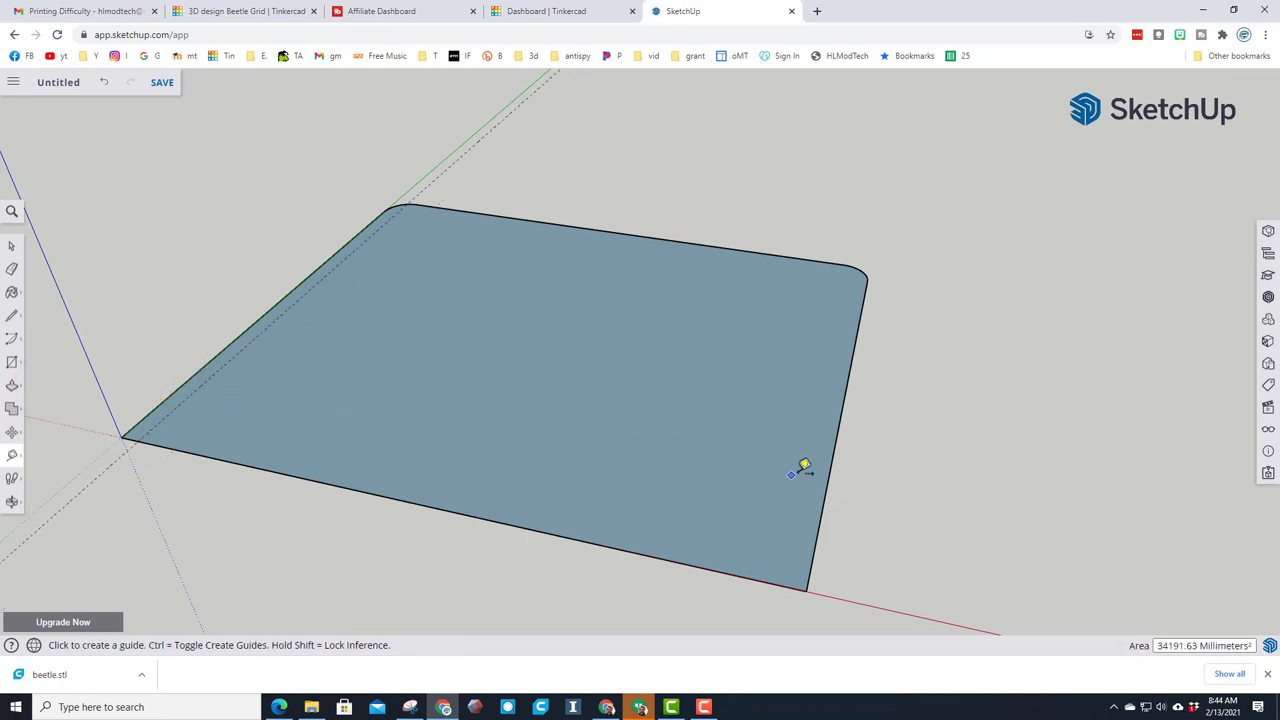
- Add guides 6 mm inside the right, front and back edges
{"action": "left_click", "coordinate": [830, 471]}
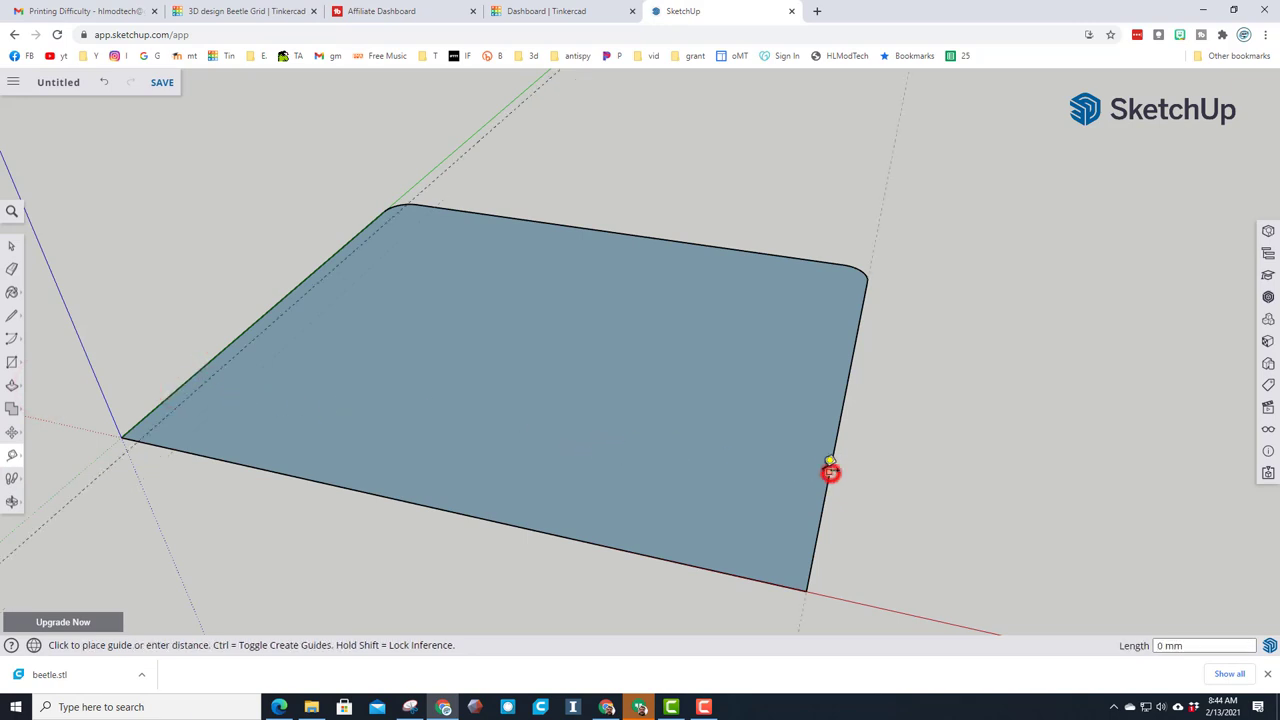
{"action": "left_click", "coordinate": [762, 457]}
{"action": "left_click", "coordinate": [432, 506]}
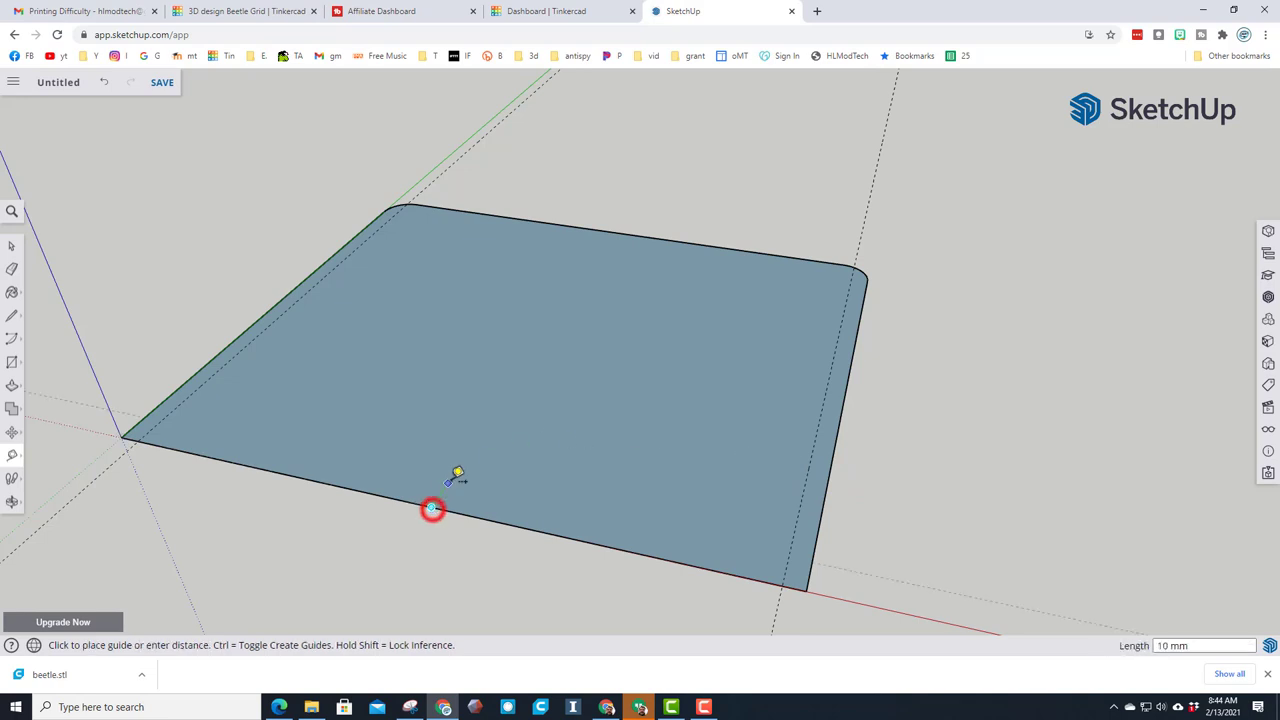
{"action": "type", "text": "6"}
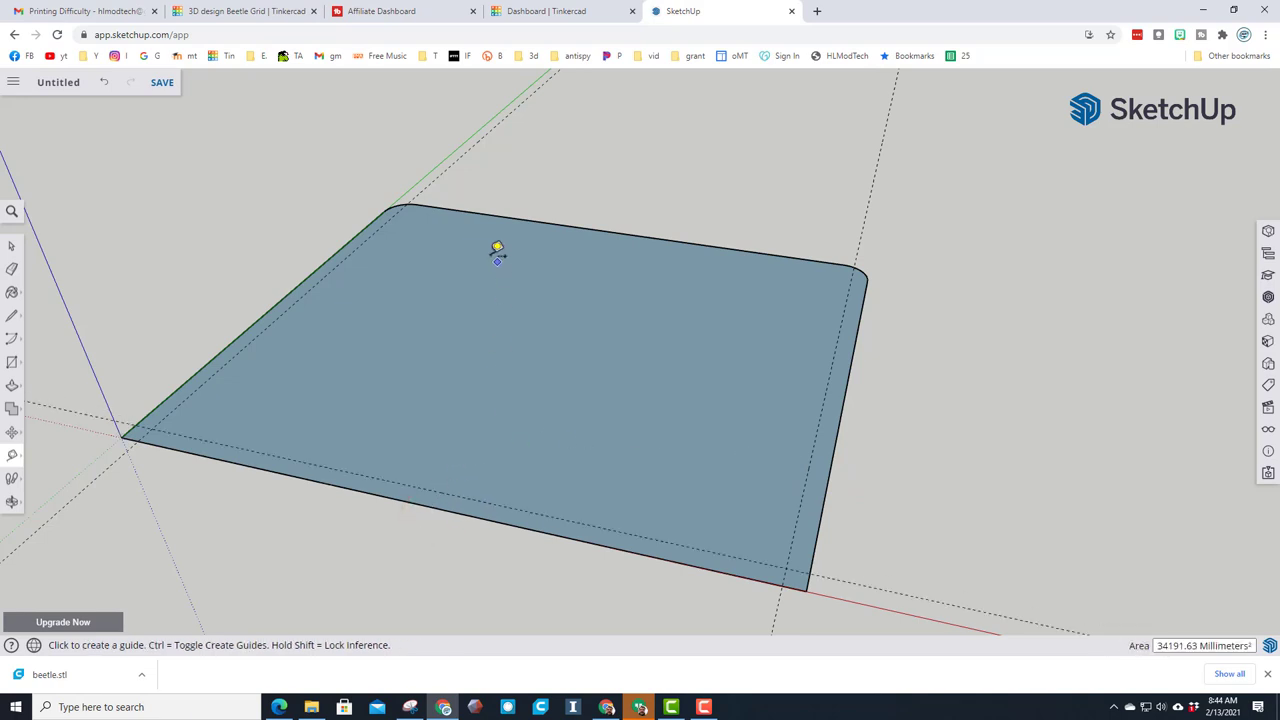
{"action": "left_click", "coordinate": [566, 228]}
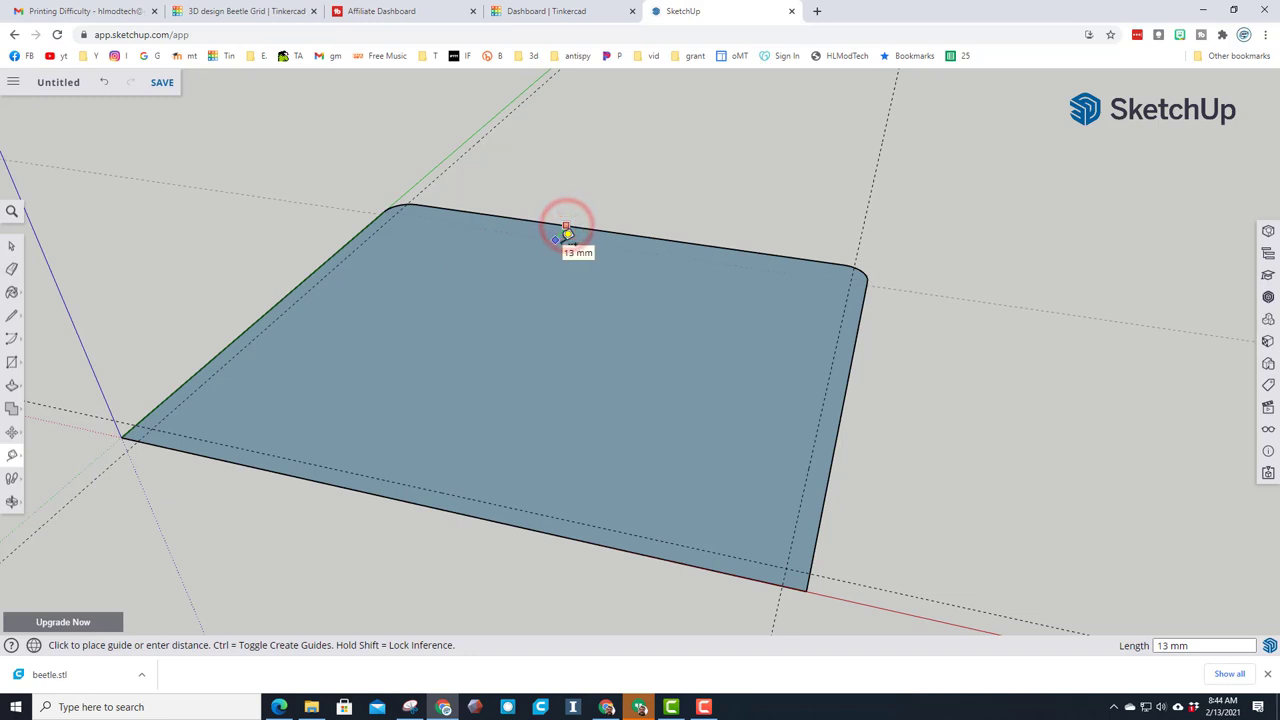
{"action": "type", "text": "6"}
{"action": "key", "text": "Return"}
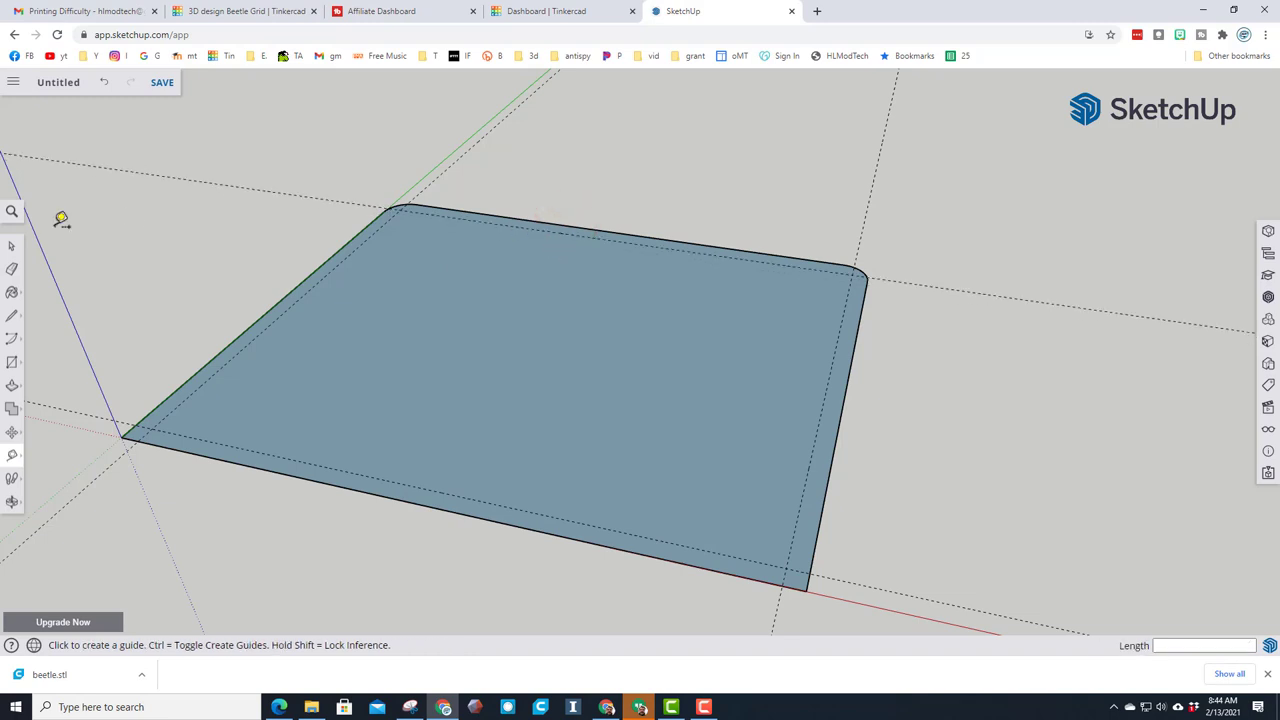
- Draw a circle of radius 1 at the guide crossing near the front-left corner
{"action": "left_click", "coordinate": [12, 366]}
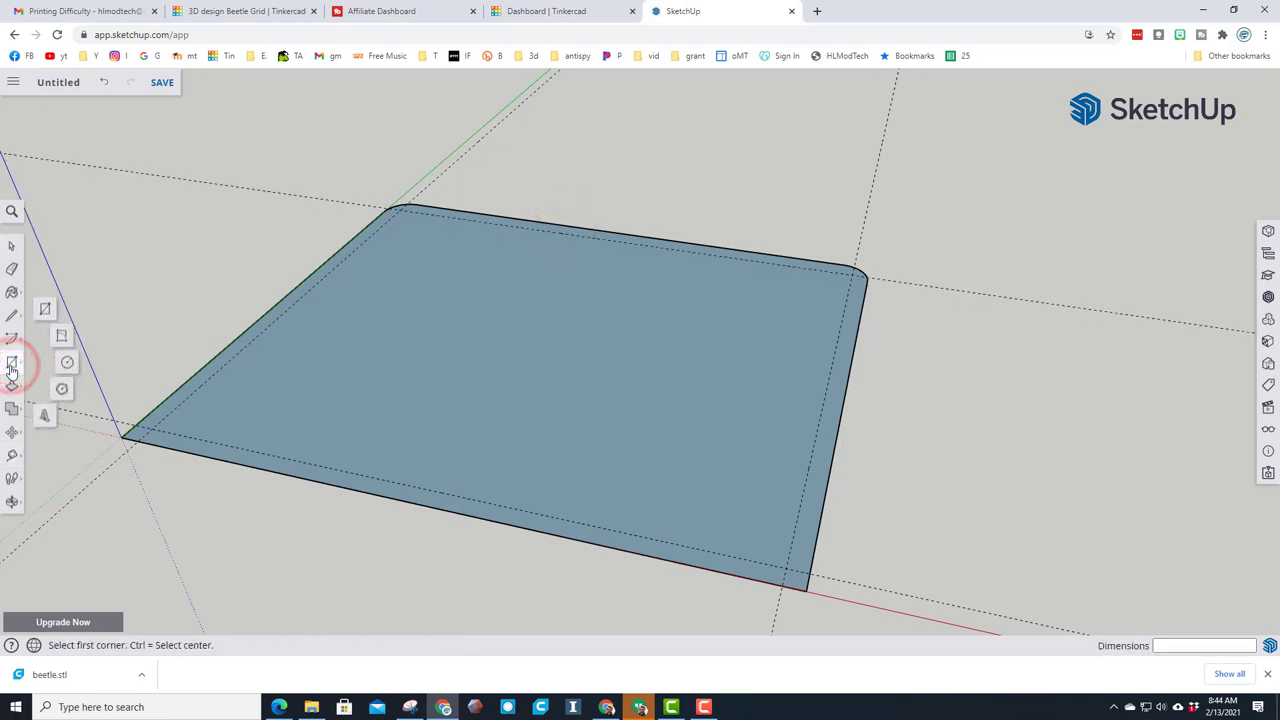
{"action": "left_click", "coordinate": [67, 362]}
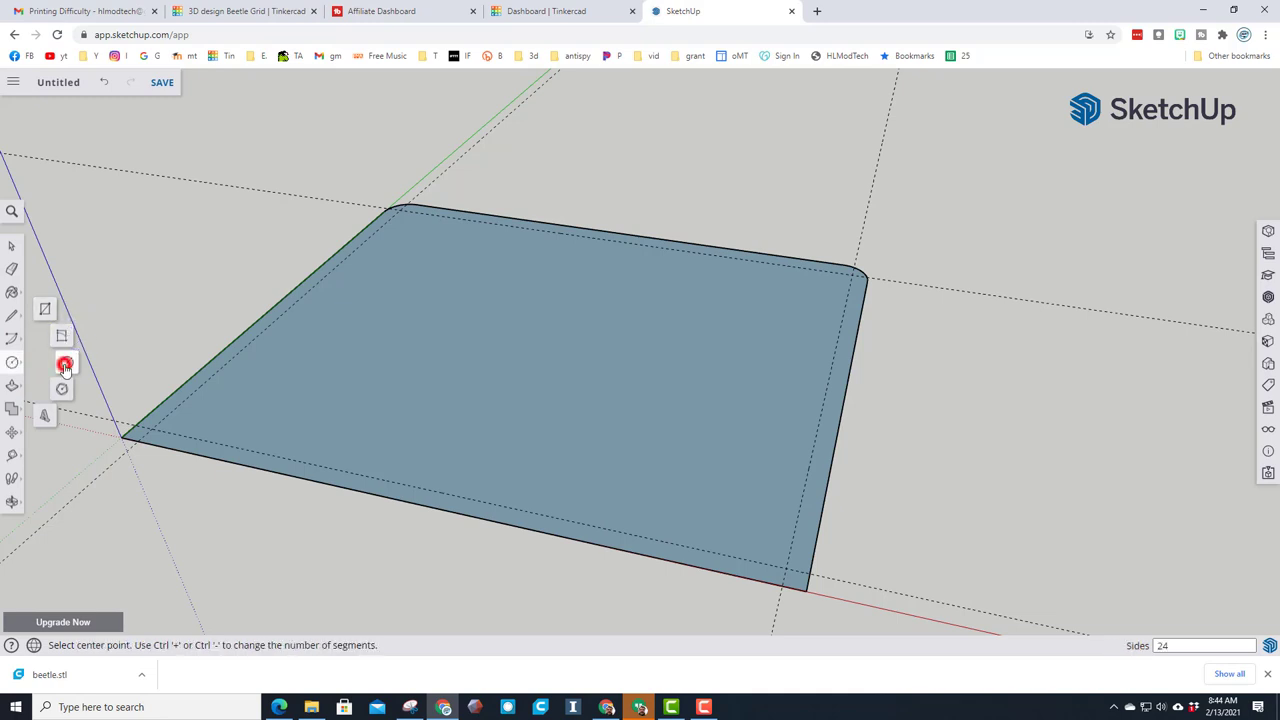
{"action": "scroll", "coordinate": [127, 440], "scroll_direction": "up", "scroll_amount": 4}
{"action": "left_click", "coordinate": [198, 402]}
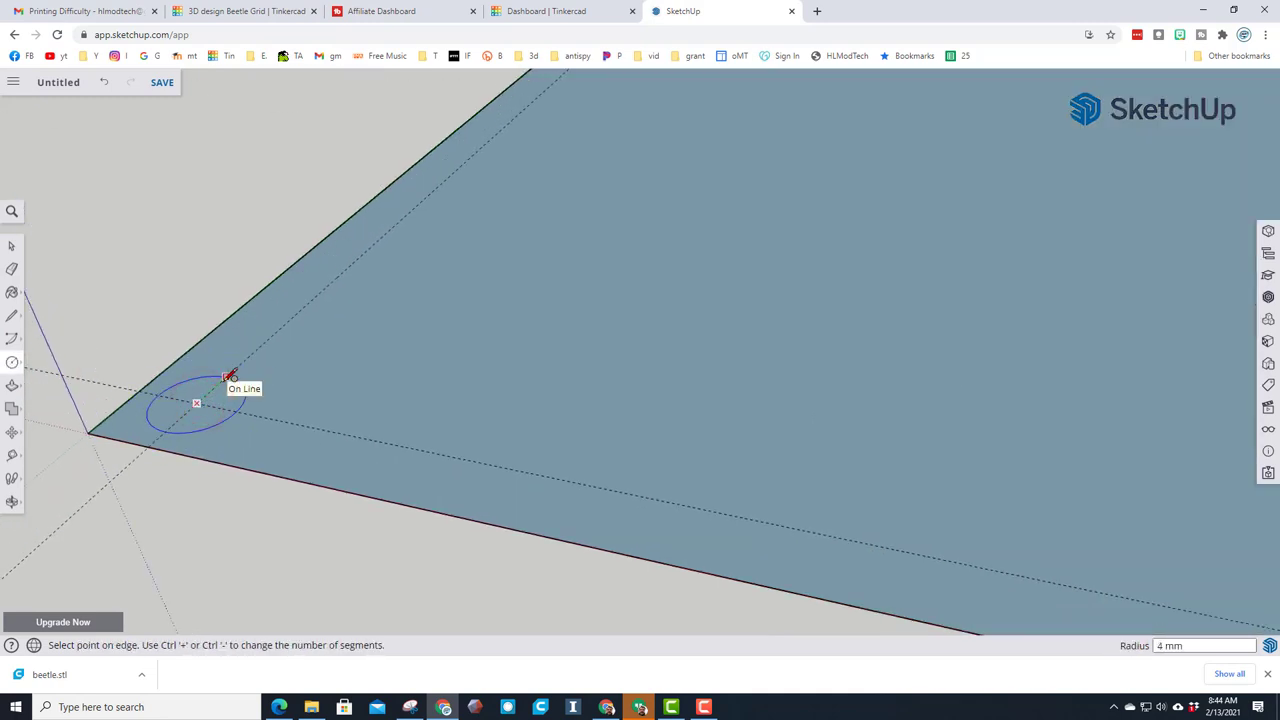
{"action": "type", "text": "1"}
{"action": "key", "text": "Return"}
{"action": "scroll", "coordinate": [230, 376], "scroll_direction": "down", "scroll_amount": 5}
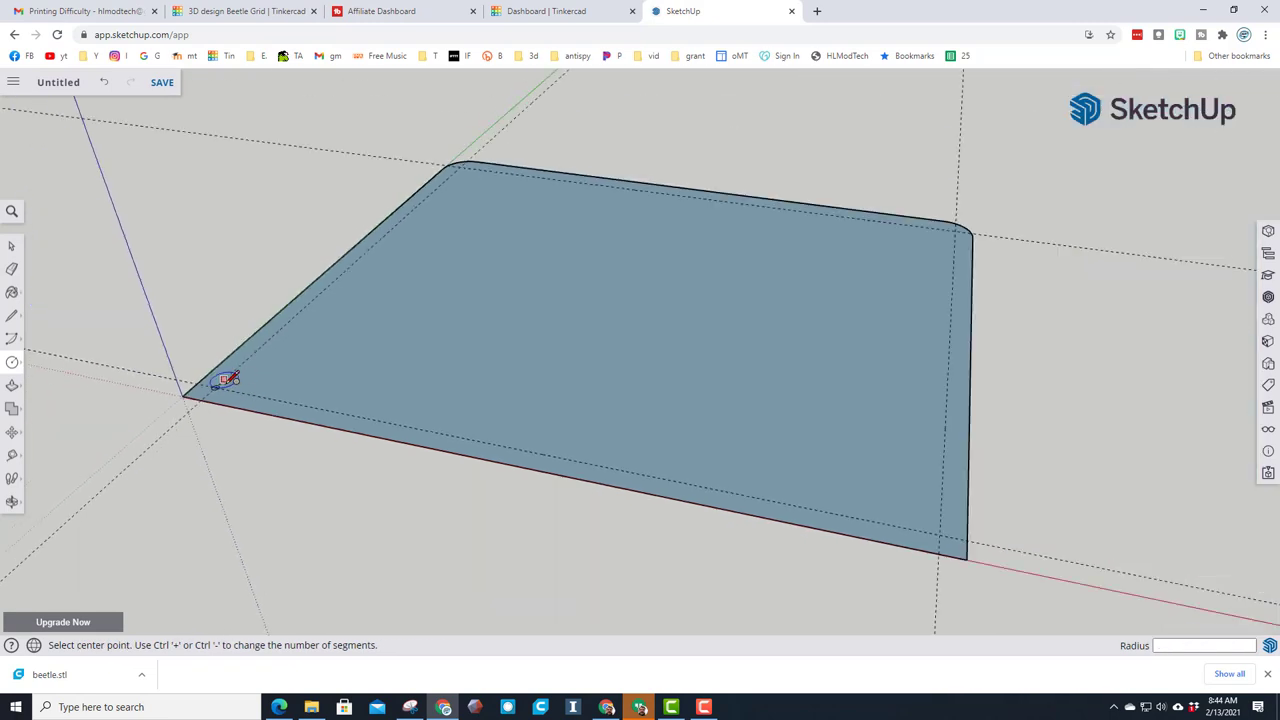
- Select the nearby corner guides and the small circle
{"action": "left_click", "coordinate": [11, 246]}
{"action": "scroll", "coordinate": [205, 400], "scroll_direction": "up", "scroll_amount": 5}
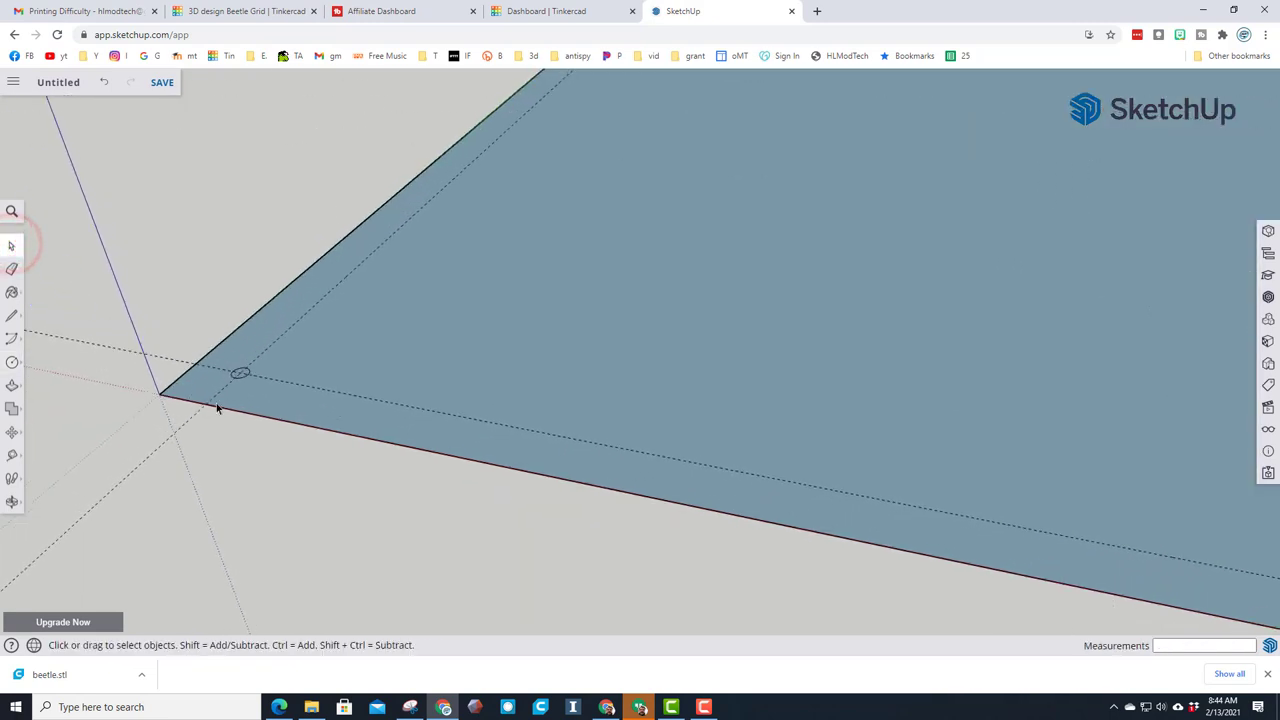
{"action": "left_click", "coordinate": [253, 368]}
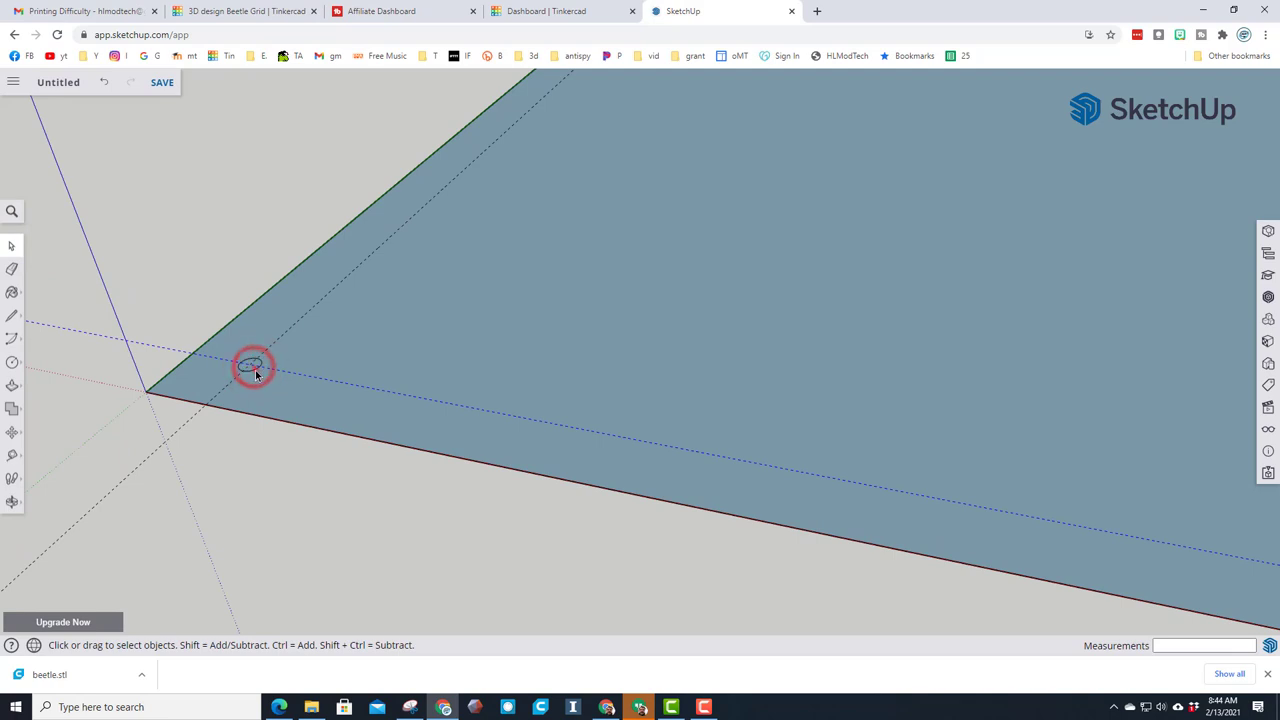
{"action": "left_click", "coordinate": [251, 370], "text": "shift"}
{"action": "scroll", "coordinate": [251, 370], "scroll_direction": "up", "scroll_amount": 5}
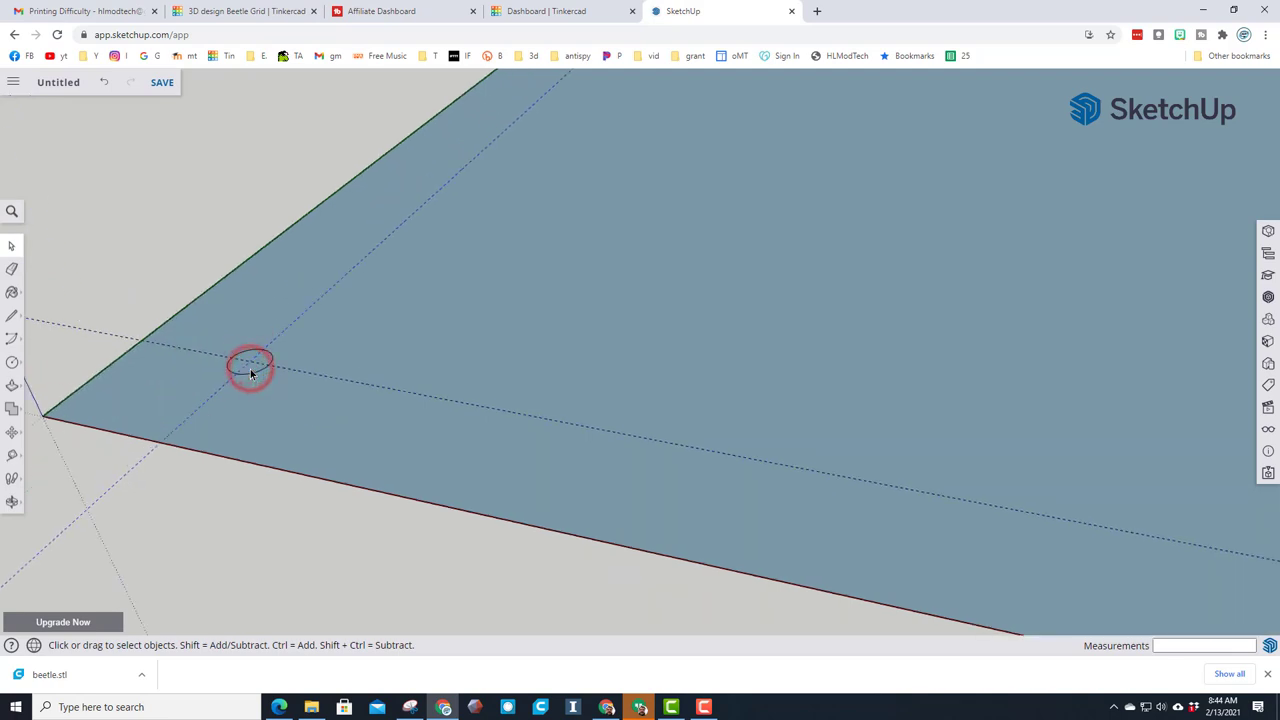
{"action": "left_click", "coordinate": [223, 364]}
- Select just the small circle and start moving it from its centre
{"action": "key", "text": "m"}
{"action": "left_click", "coordinate": [251, 375]}
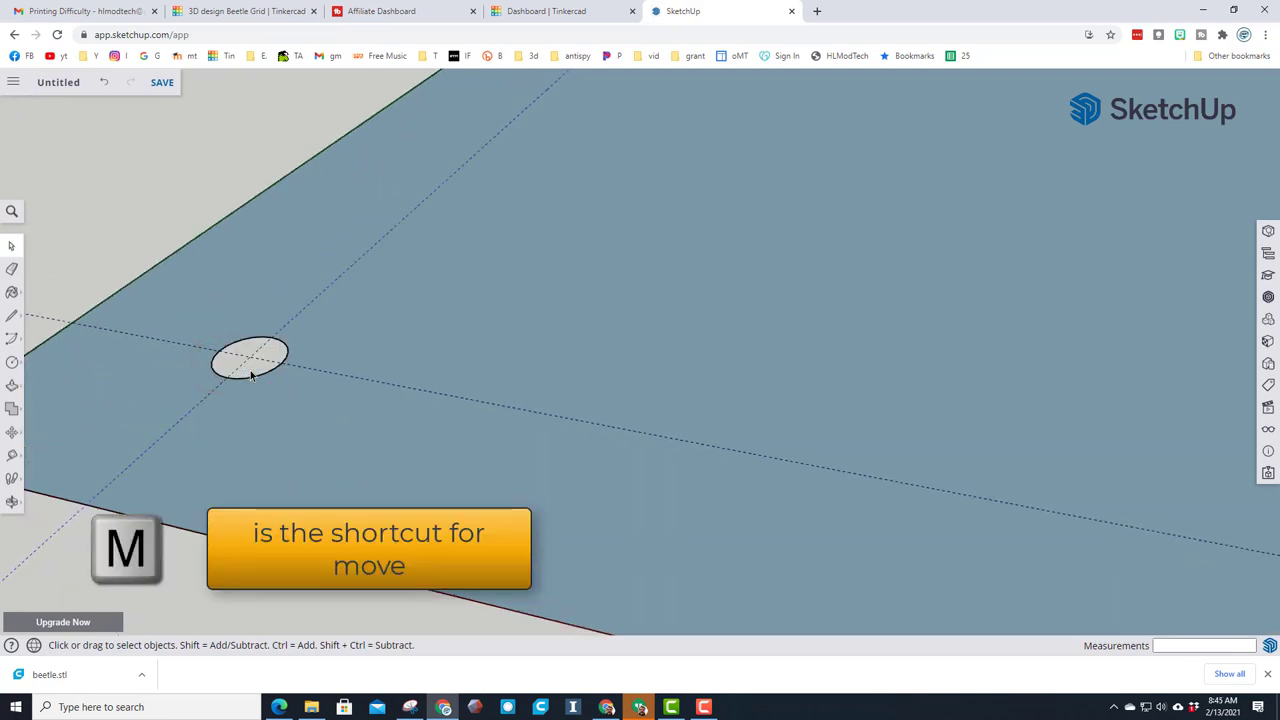
{"action": "scroll", "coordinate": [250, 370], "scroll_direction": "down", "scroll_amount": 5}
{"action": "left_click", "coordinate": [250, 366]}
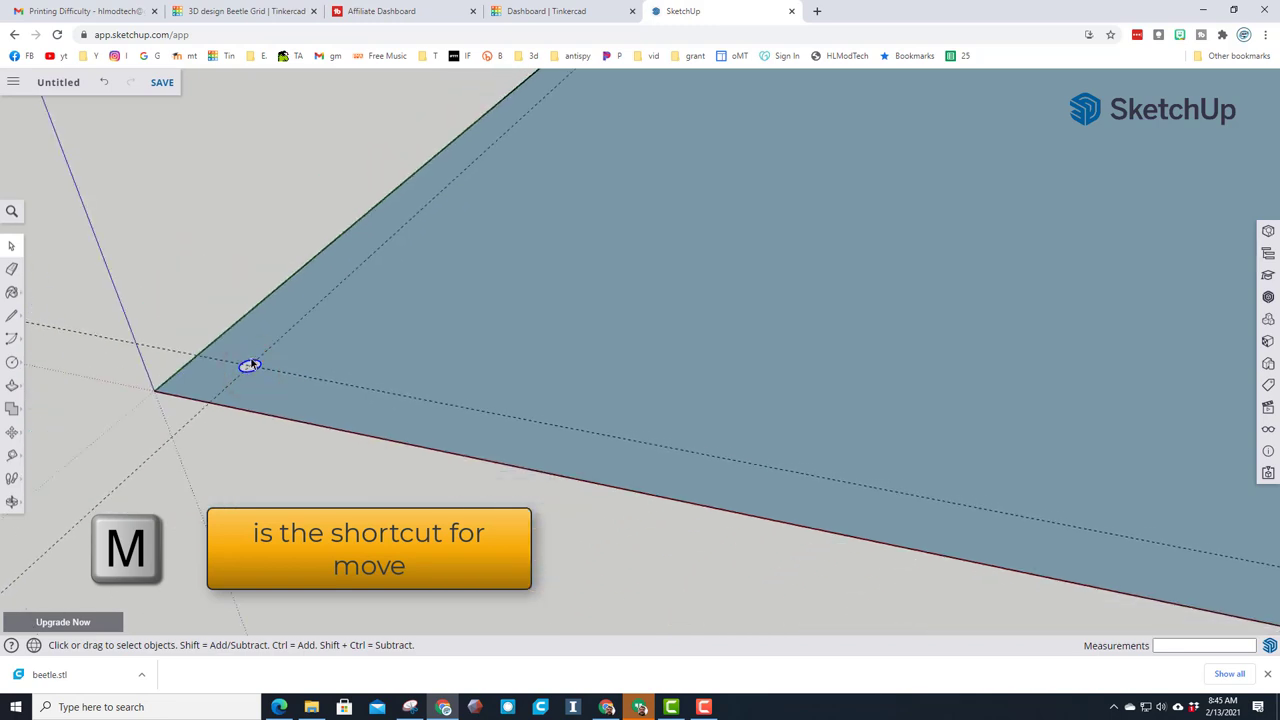
{"action": "key", "text": "m"}
{"action": "scroll", "coordinate": [250, 366], "scroll_direction": "up", "scroll_amount": 5}
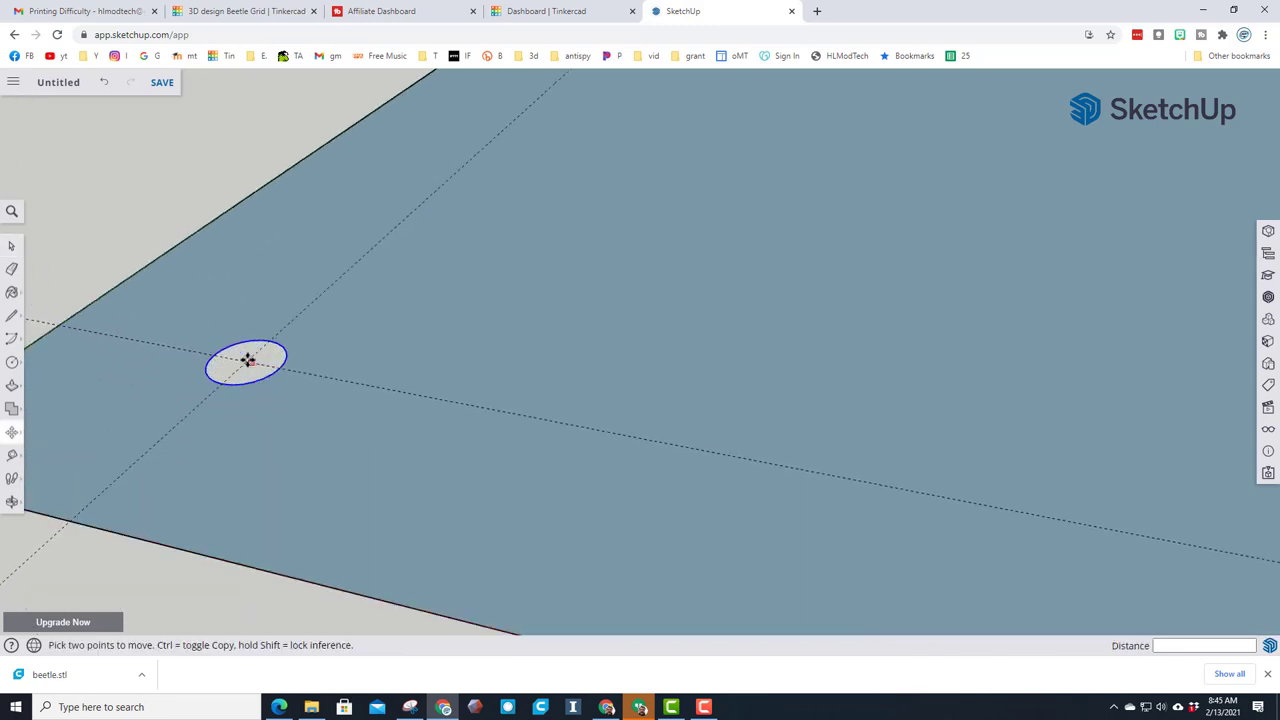
{"action": "left_click", "coordinate": [248, 359]}
{"action": "scroll", "coordinate": [250, 358], "scroll_direction": "down", "scroll_amount": 3}
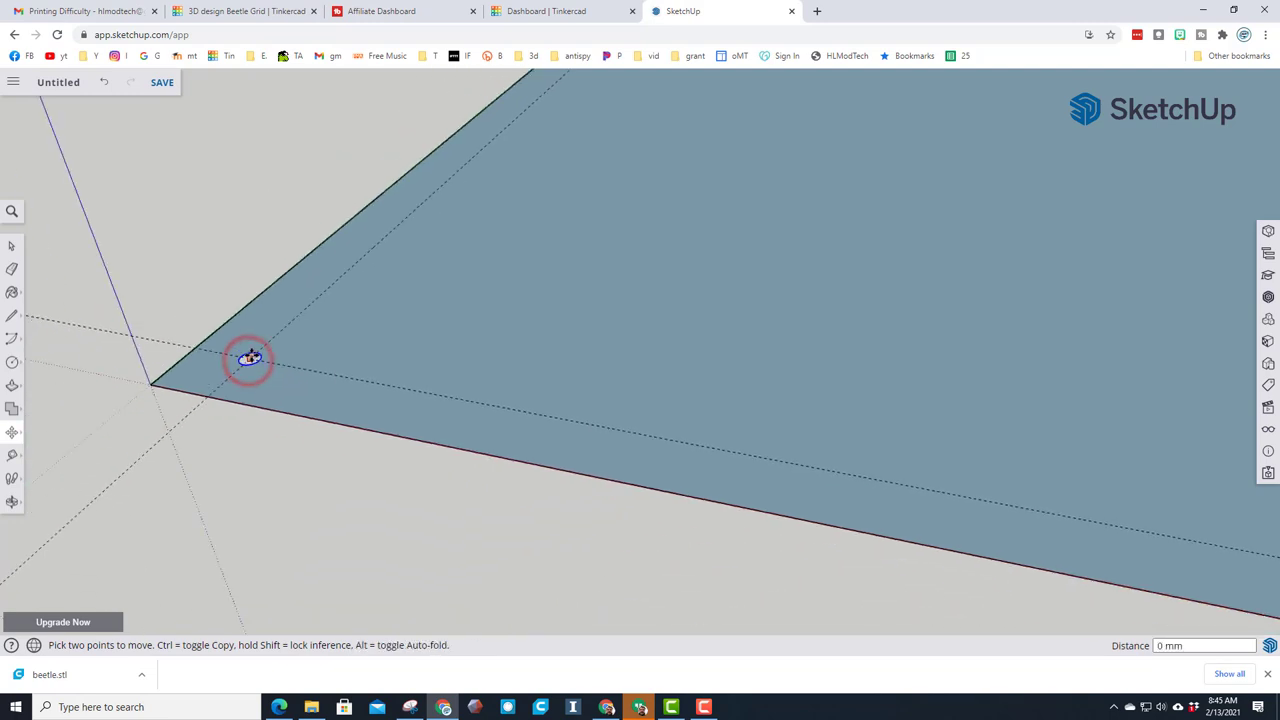
{"action": "scroll", "coordinate": [250, 358], "scroll_direction": "down", "scroll_amount": 2}
- Copy the circle to the opposite corner and array evenly spaced copies between them
{"action": "key", "text": "ctrl"}
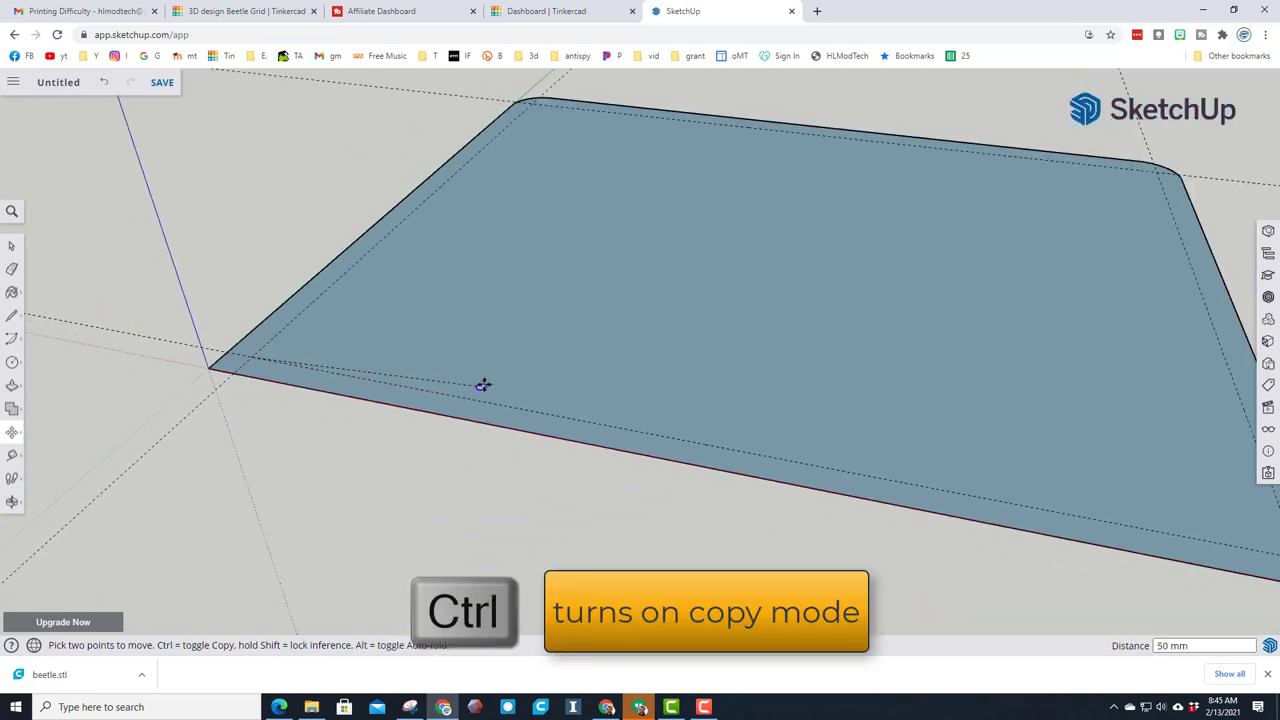
{"action": "key", "text": "ctrl"}
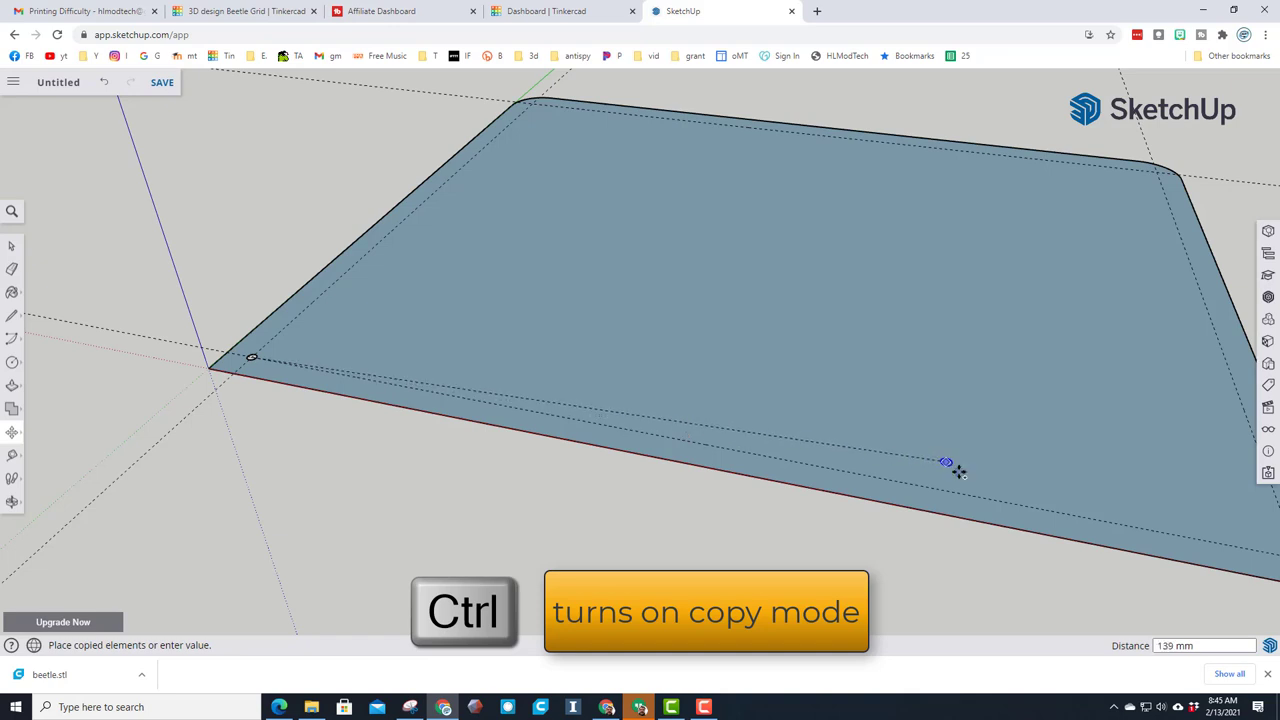
{"action": "scroll", "coordinate": [1000, 482], "scroll_direction": "down", "scroll_amount": 3}
{"action": "scroll", "coordinate": [1183, 529], "scroll_direction": "up", "scroll_amount": 5}
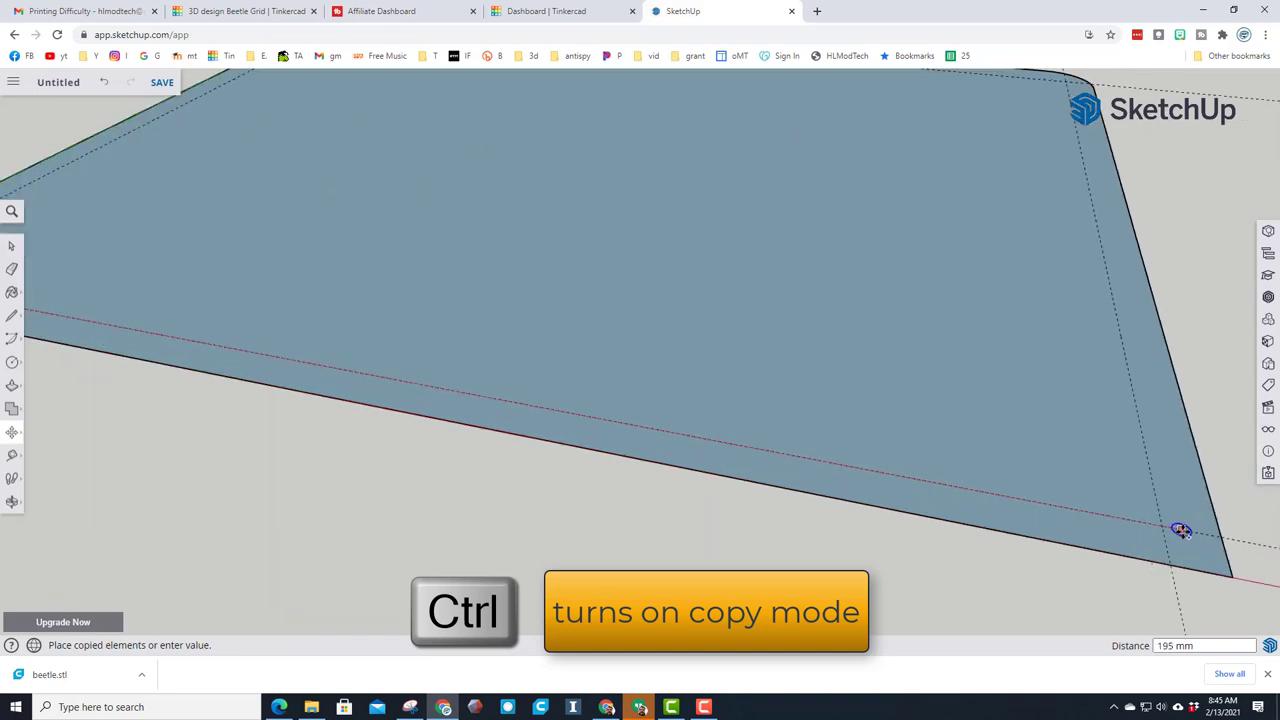
{"action": "scroll", "coordinate": [1181, 530], "scroll_direction": "up", "scroll_amount": 1}
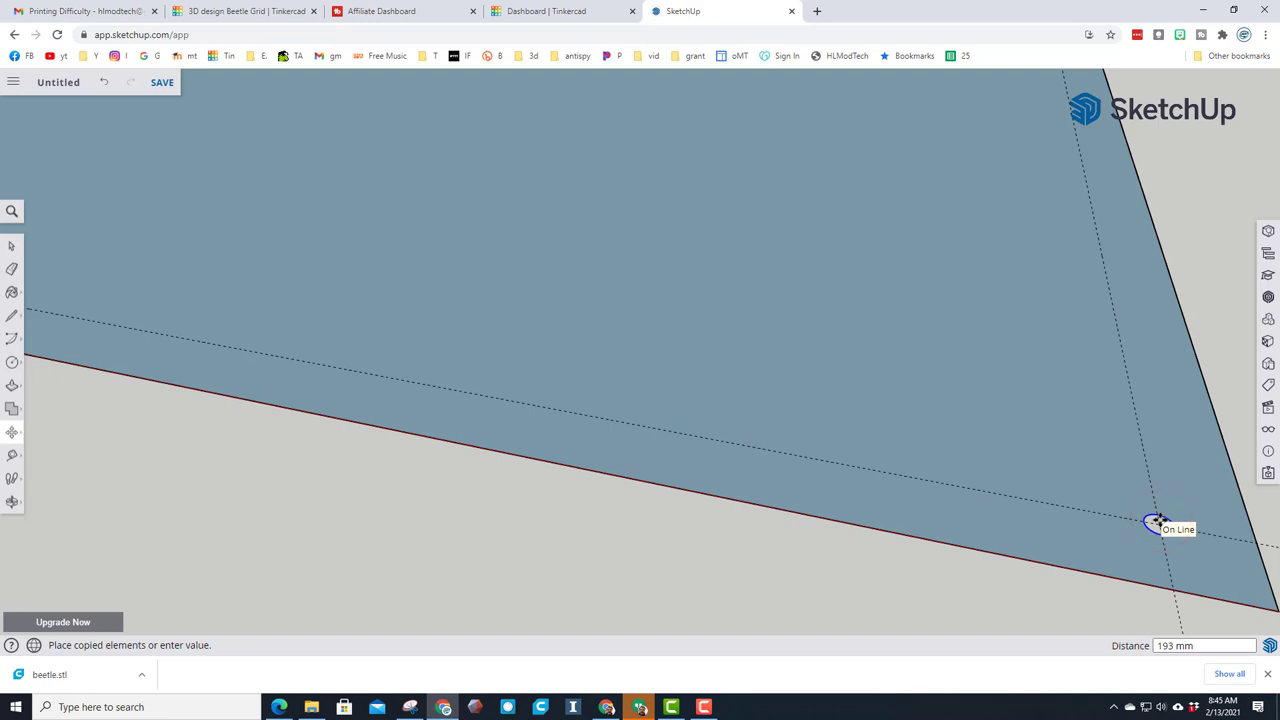
{"action": "type", "text": "/50"}
{"action": "key", "text": "Return"}
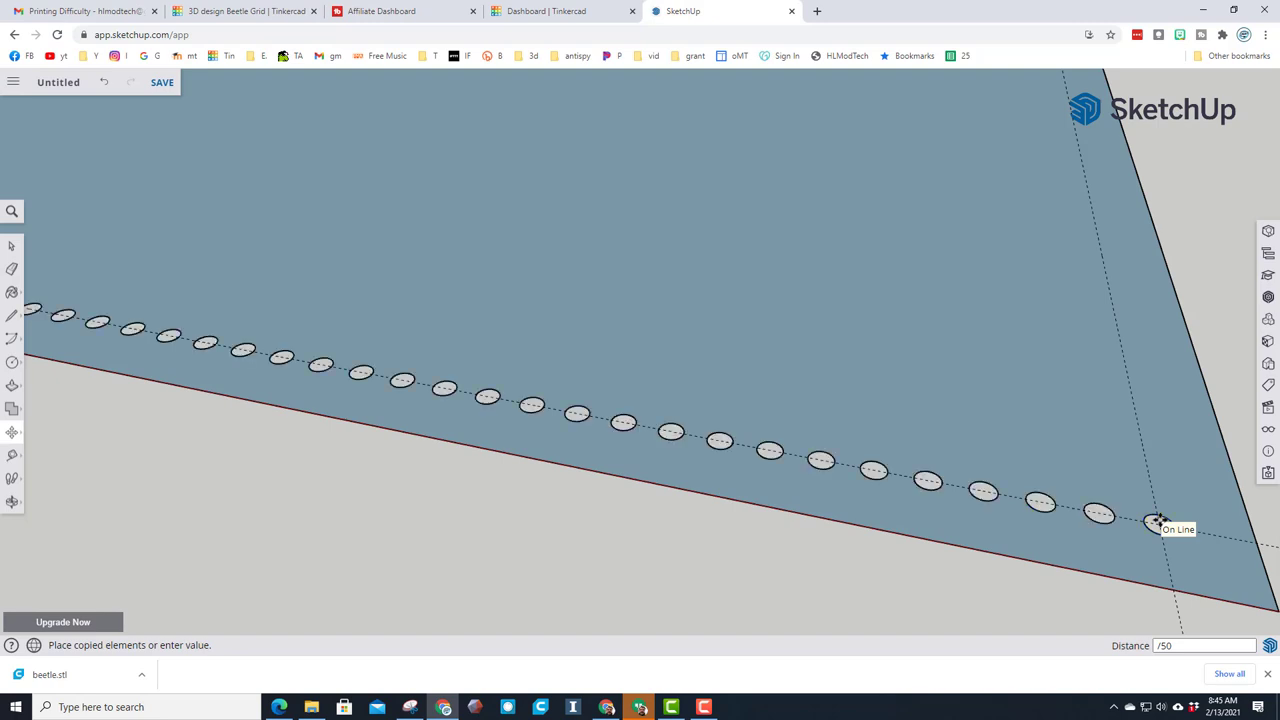
{"action": "scroll", "coordinate": [470, 450], "scroll_direction": "down", "scroll_amount": 5}
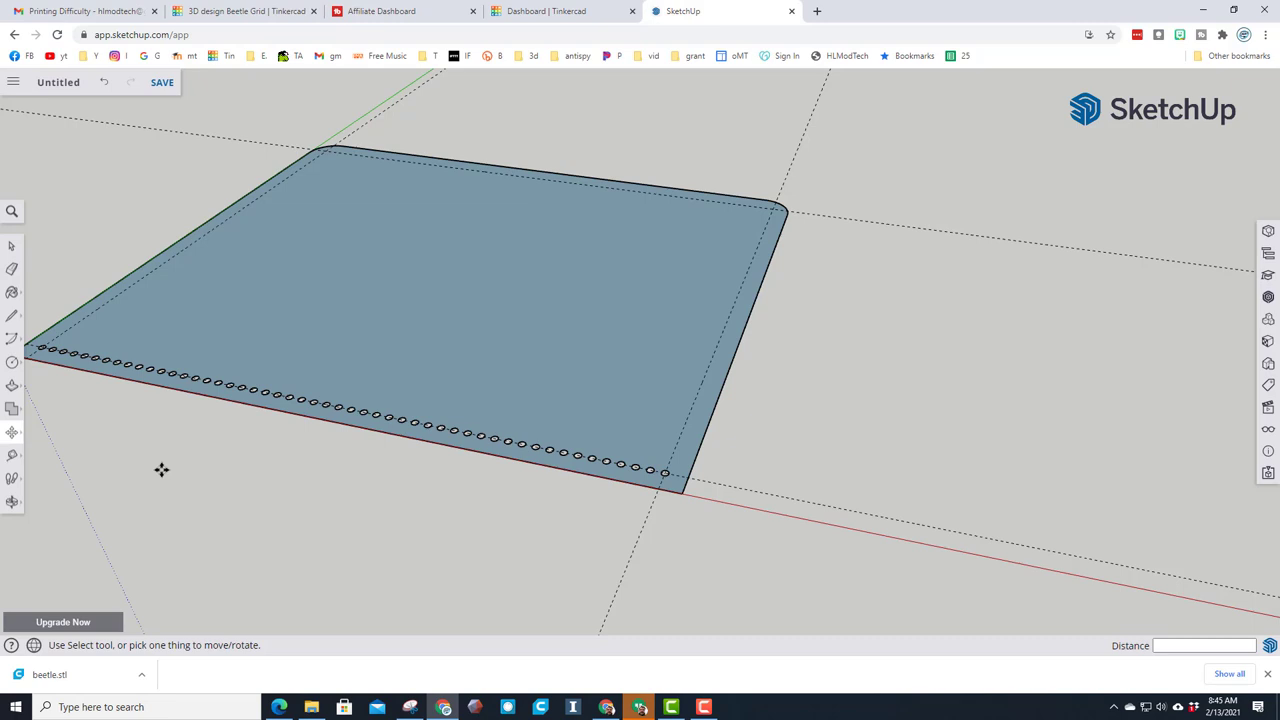
- Box-select the whole row of circles along the front edge
{"action": "middle_click_drag", "start_coordinate": [161, 469], "coordinate": [268, 524]}
{"action": "scroll", "coordinate": [268, 524], "scroll_direction": "down", "scroll_amount": 3}
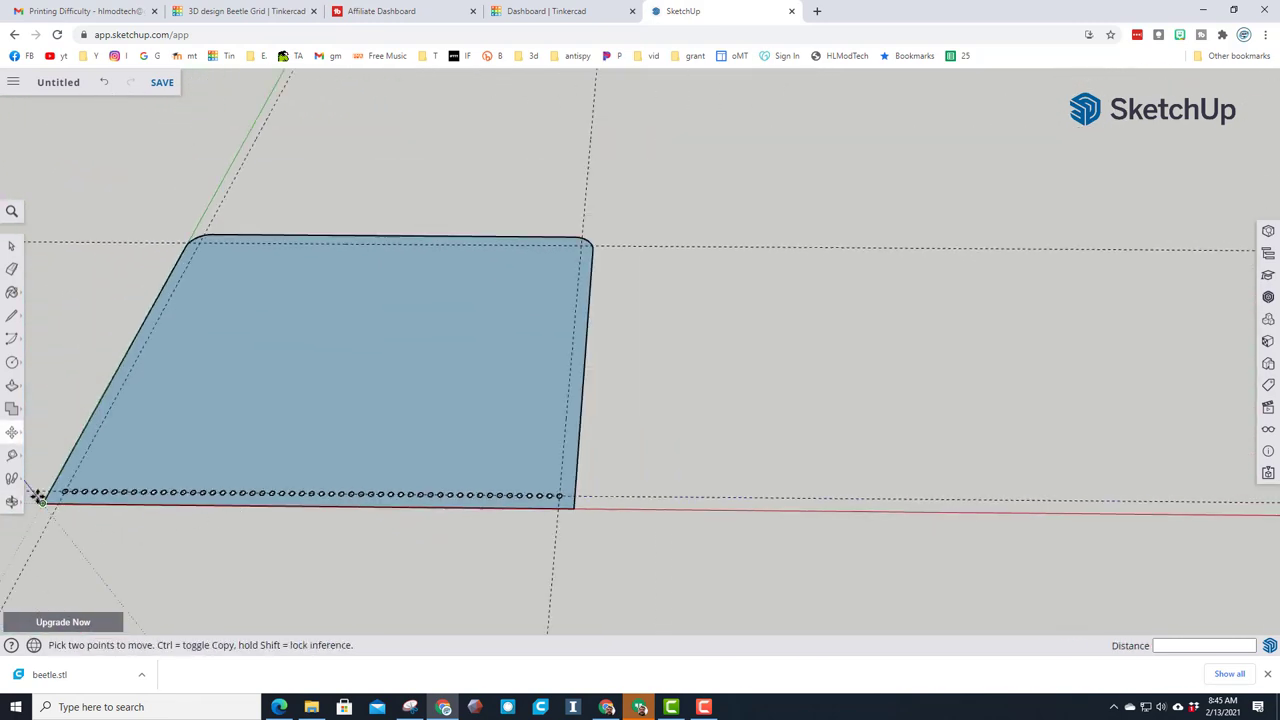
{"action": "left_click", "coordinate": [11, 246]}
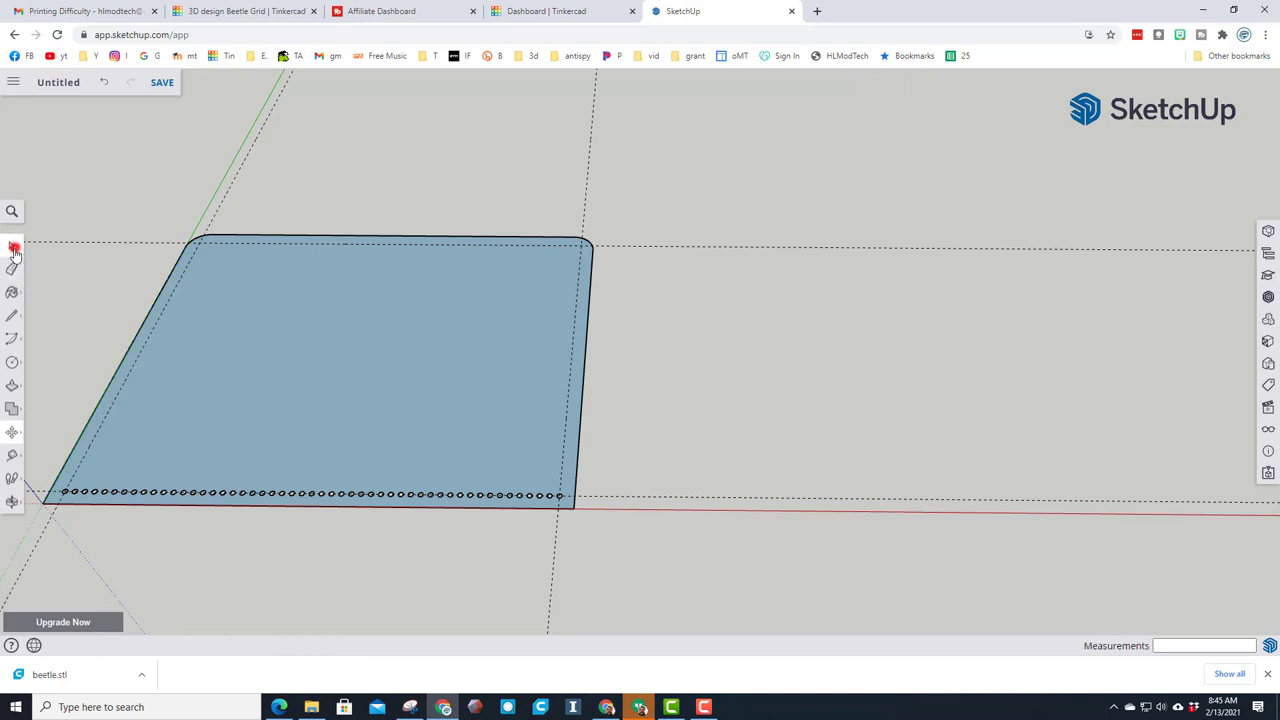
{"action": "left_click_drag", "start_coordinate": [46, 477], "coordinate": [570, 515]}
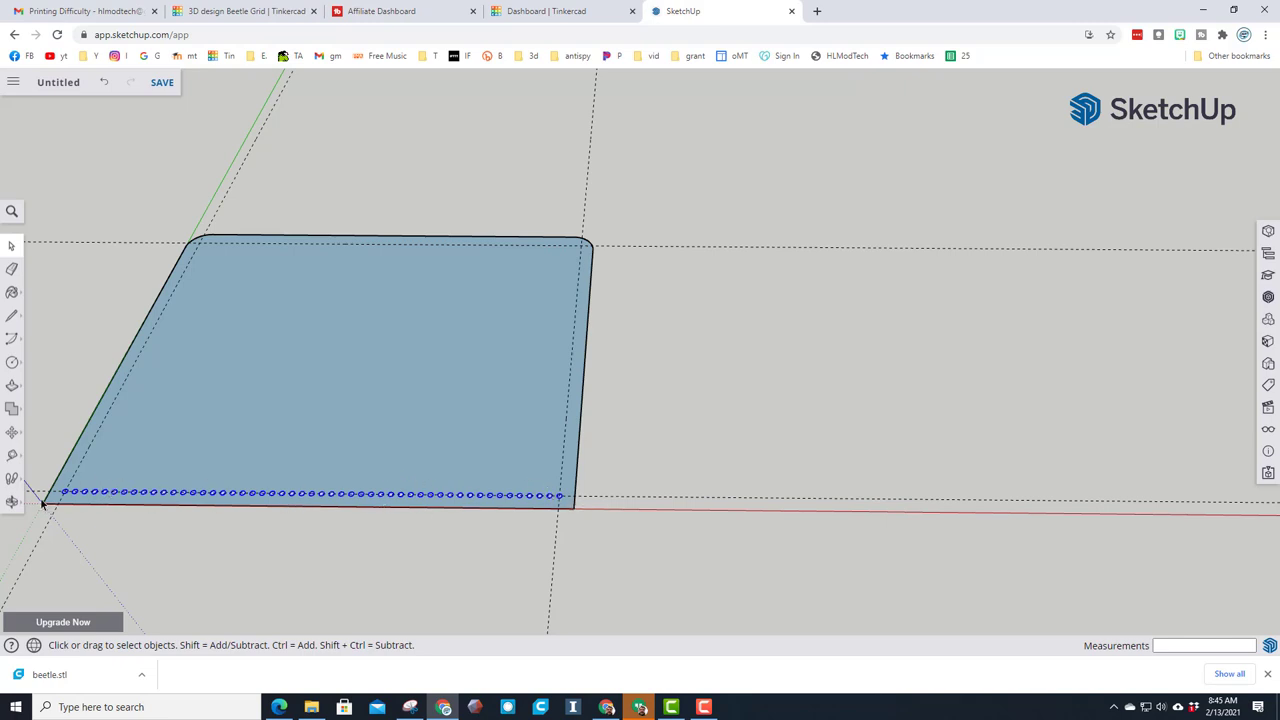
- Start moving the row, using the first circle as the base point
{"action": "key", "text": "m"}
{"action": "scroll", "coordinate": [45, 500], "scroll_direction": "up", "scroll_amount": 4}
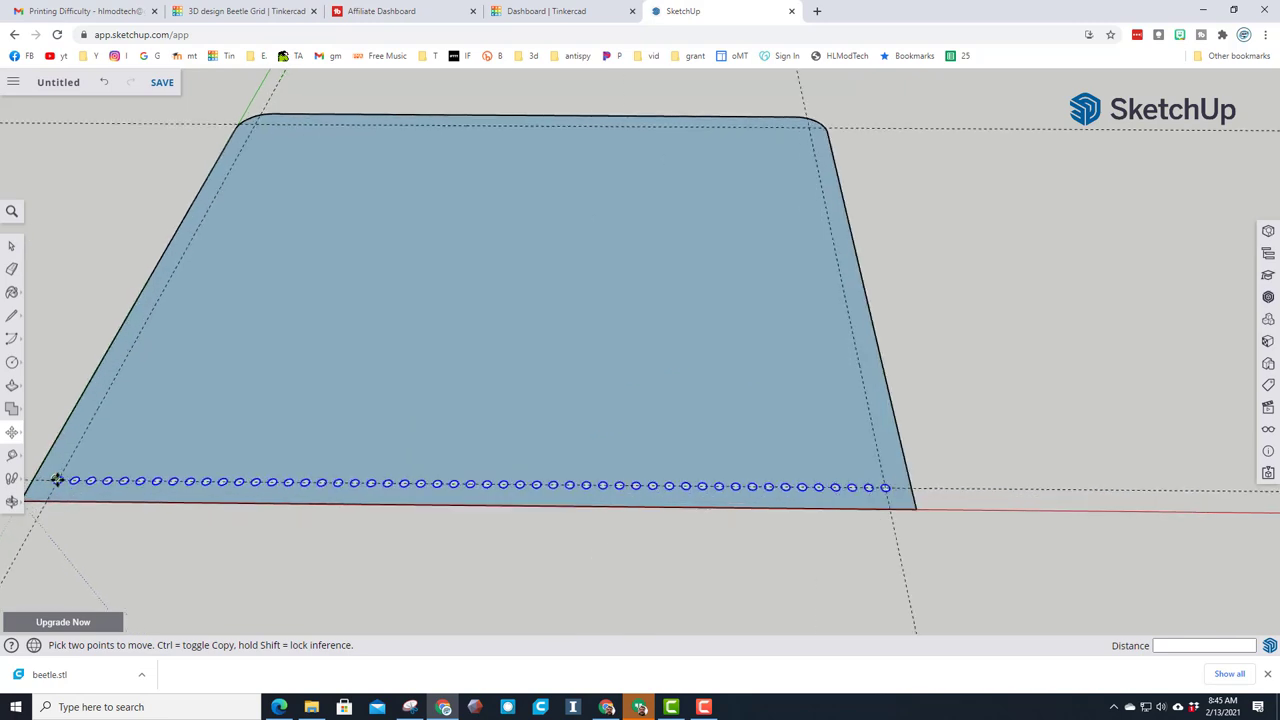
{"action": "scroll", "coordinate": [57, 480], "scroll_direction": "up", "scroll_amount": 3}
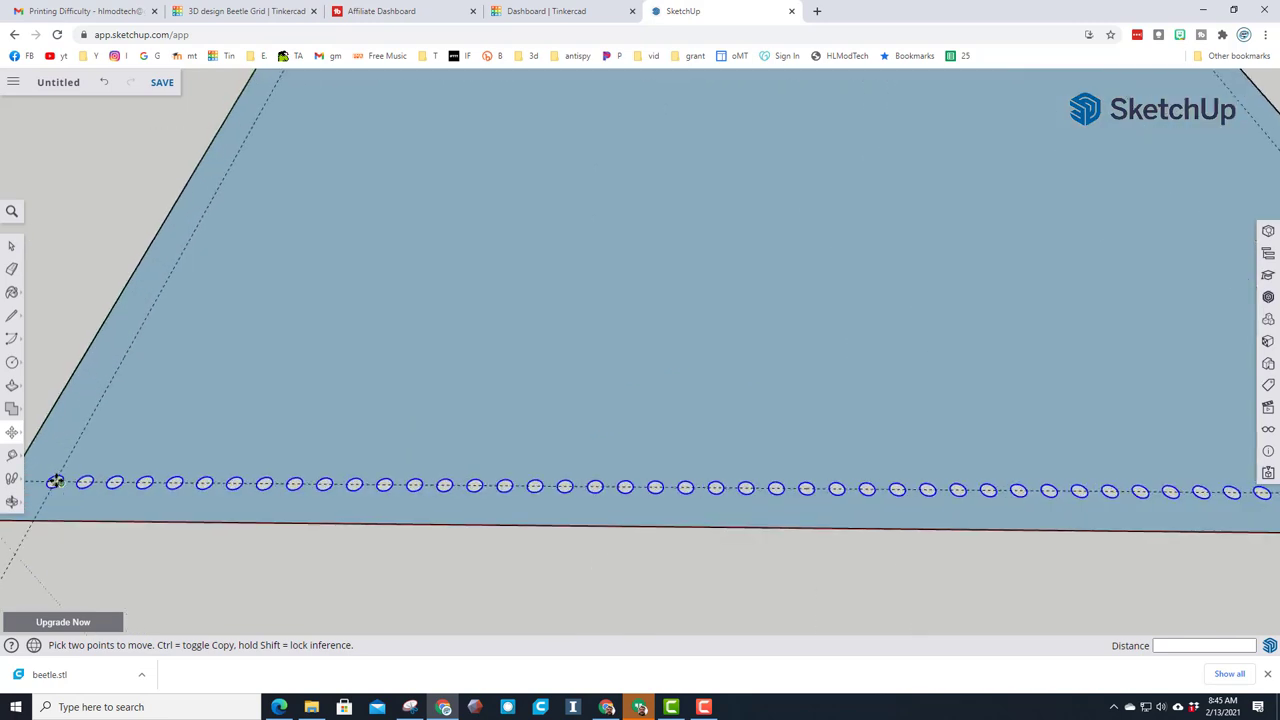
{"action": "scroll", "coordinate": [55, 481], "scroll_direction": "up", "scroll_amount": 4}
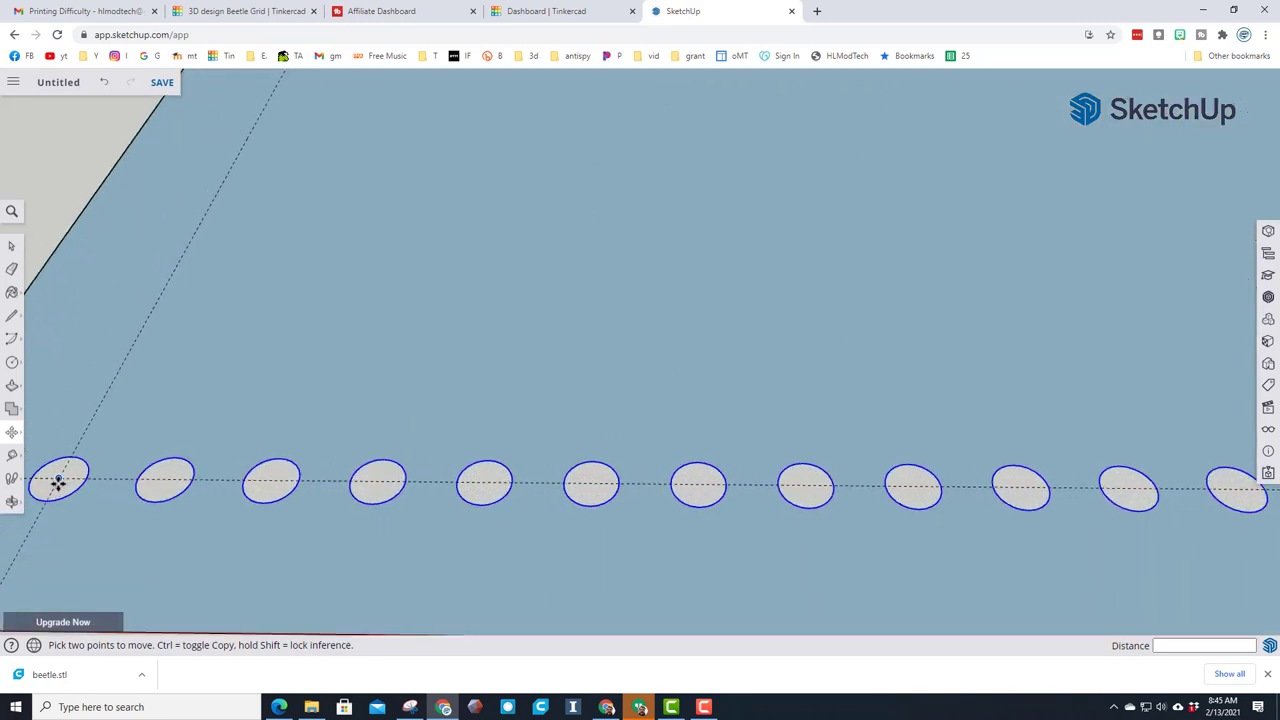
{"action": "left_click", "coordinate": [57, 480]}
{"action": "scroll", "coordinate": [60, 475], "scroll_direction": "down", "scroll_amount": 3}
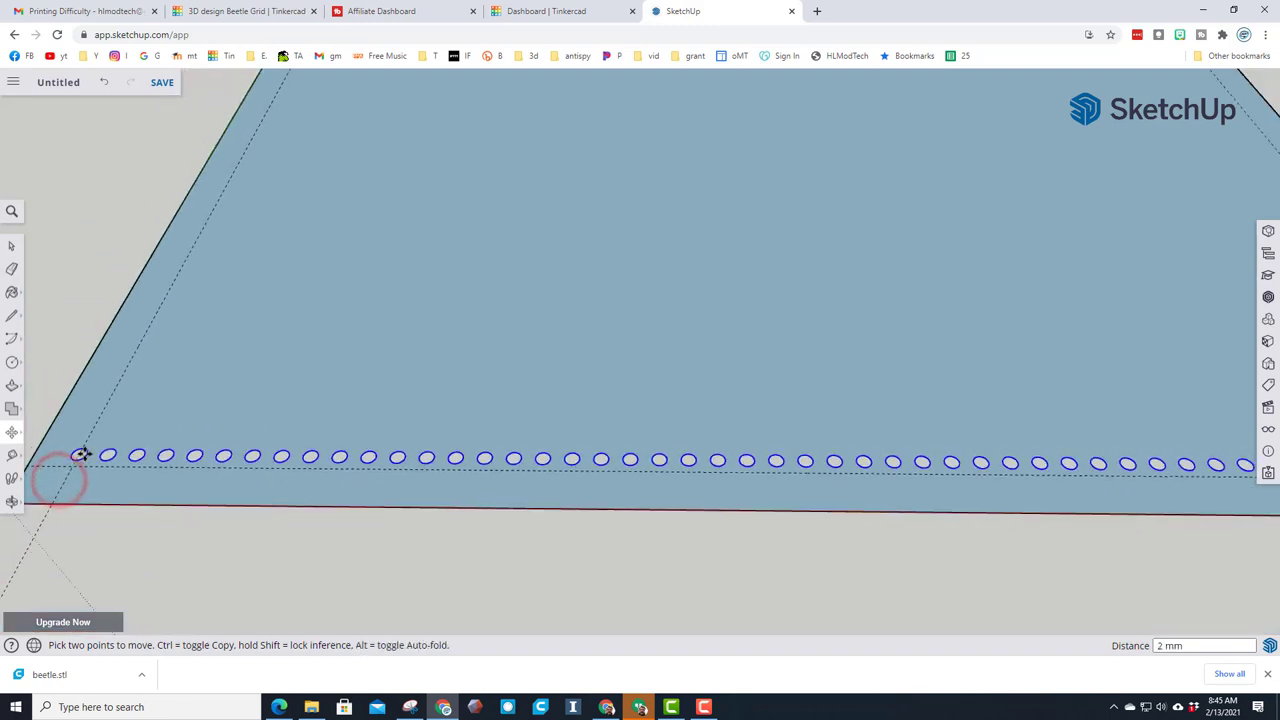
{"action": "scroll", "coordinate": [85, 452], "scroll_direction": "down", "scroll_amount": 3}
{"action": "scroll", "coordinate": [125, 312], "scroll_direction": "down", "scroll_amount": 3}
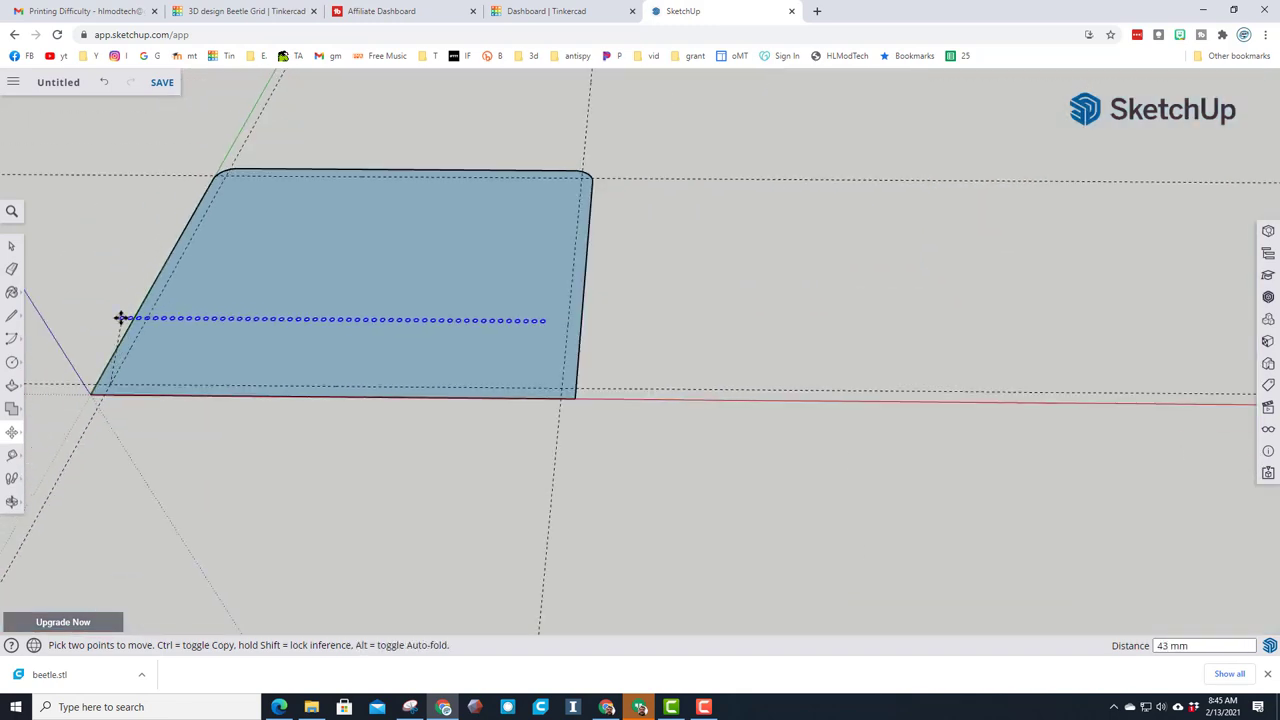
- Copy the row onto the plate's far edge and array it in 45 equal steps (/45)
{"action": "key", "text": "ctrl"}
{"action": "scroll", "coordinate": [194, 234], "scroll_direction": "up", "scroll_amount": 6}
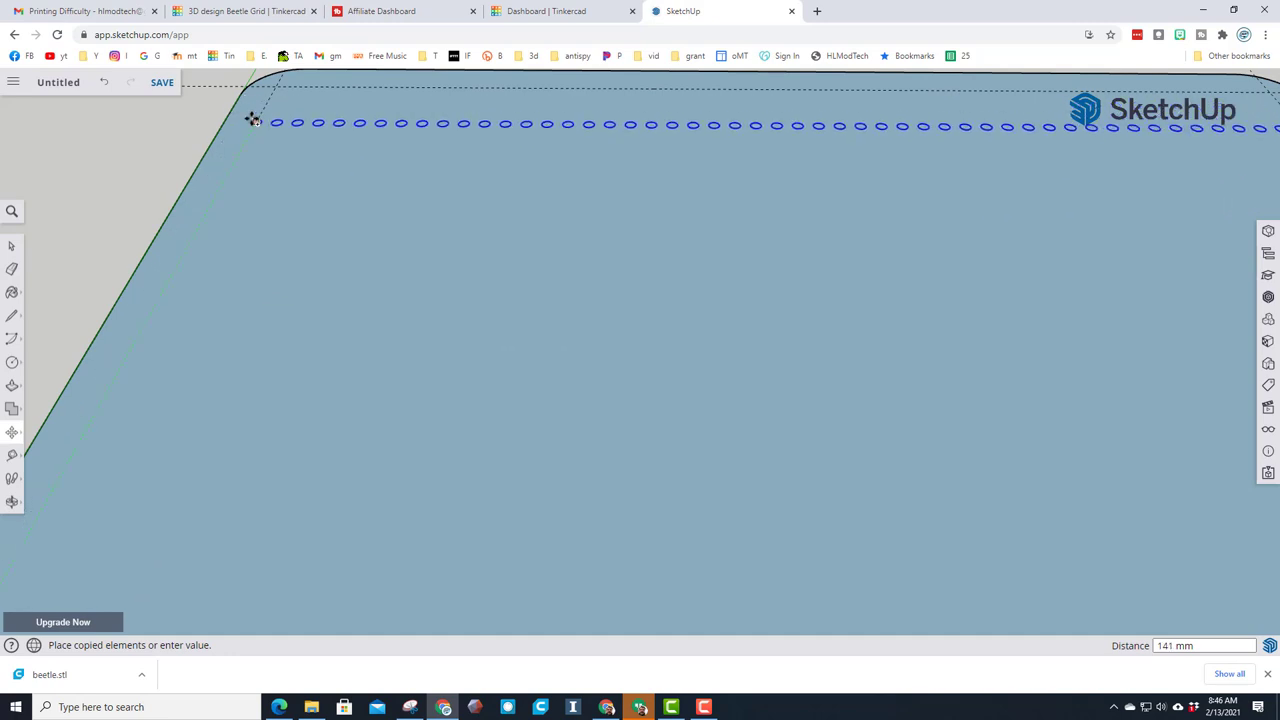
{"action": "left_click", "coordinate": [277, 88]}
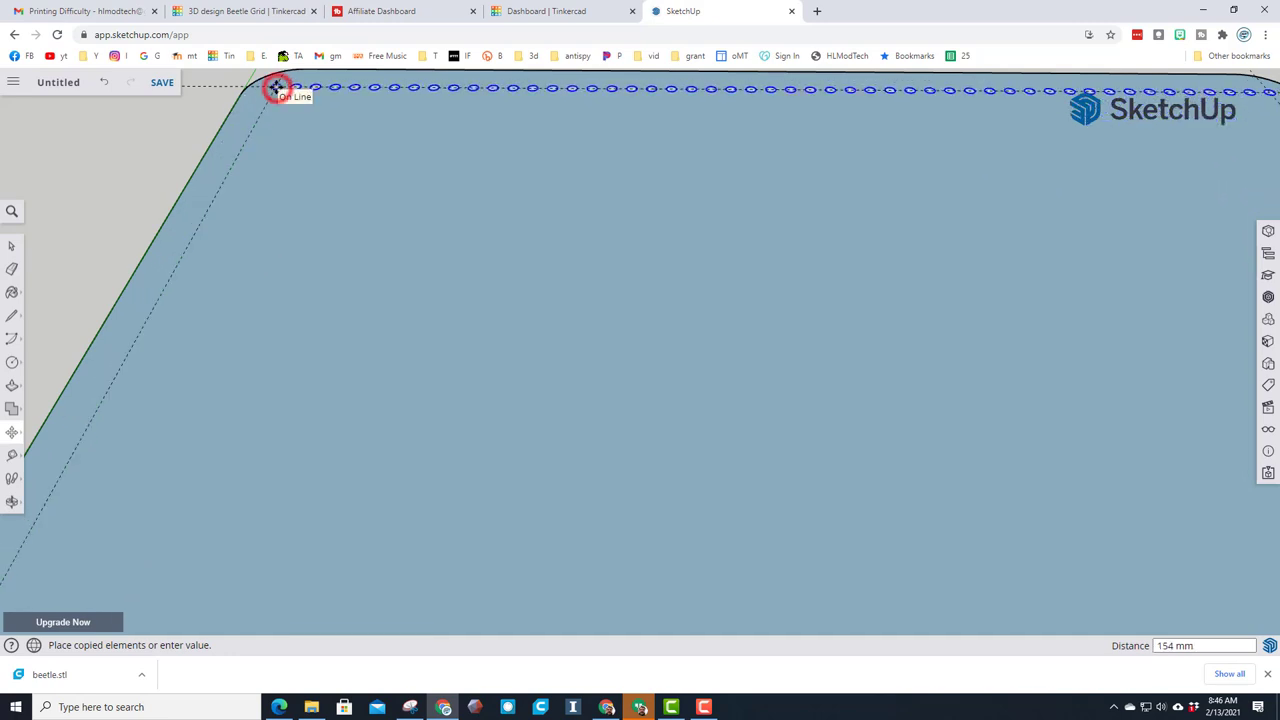
{"action": "type", "text": "/45"}
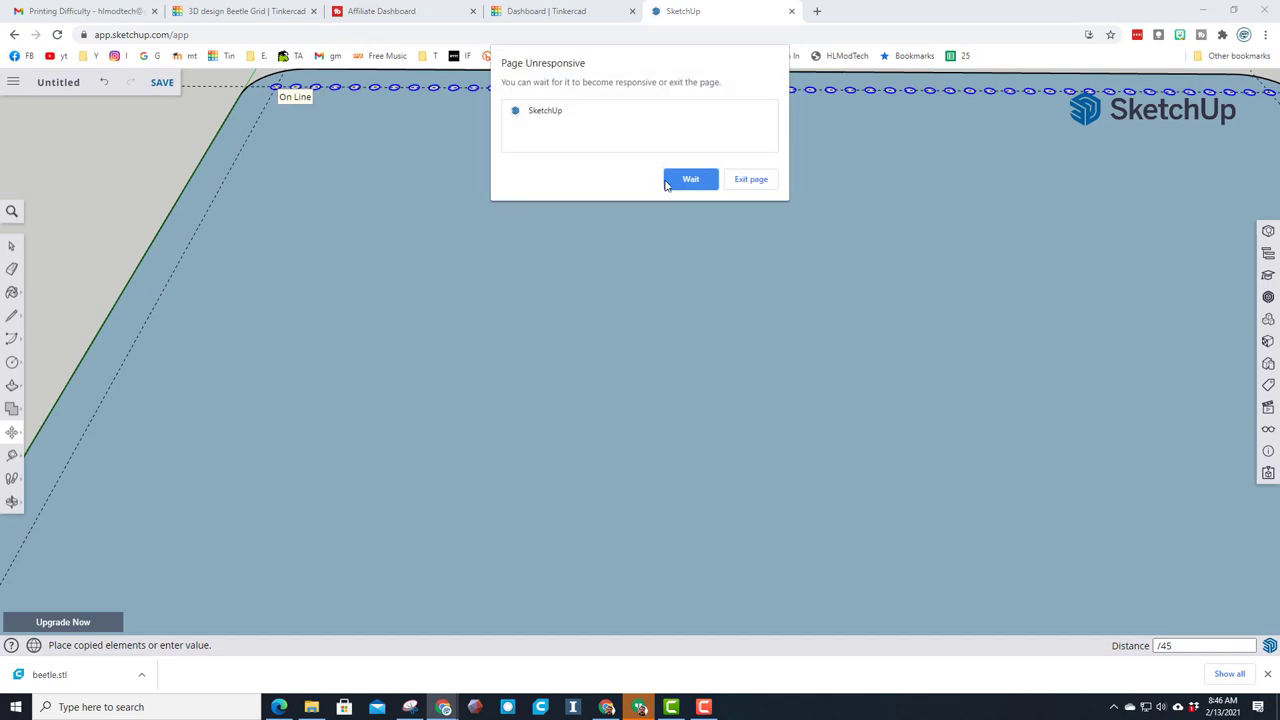
{"action": "left_click", "coordinate": [691, 180]}
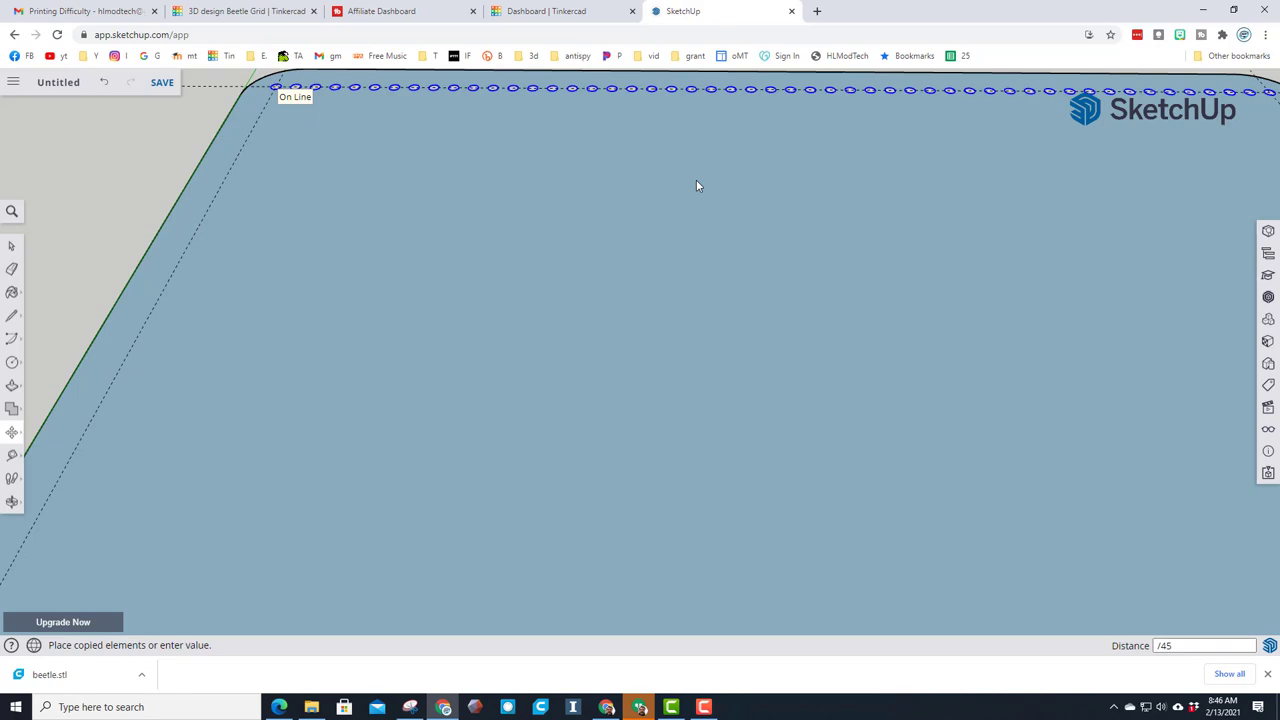
{"action": "key", "text": "Return"}
{"action": "scroll", "coordinate": [696, 180], "scroll_direction": "down", "scroll_amount": 5}
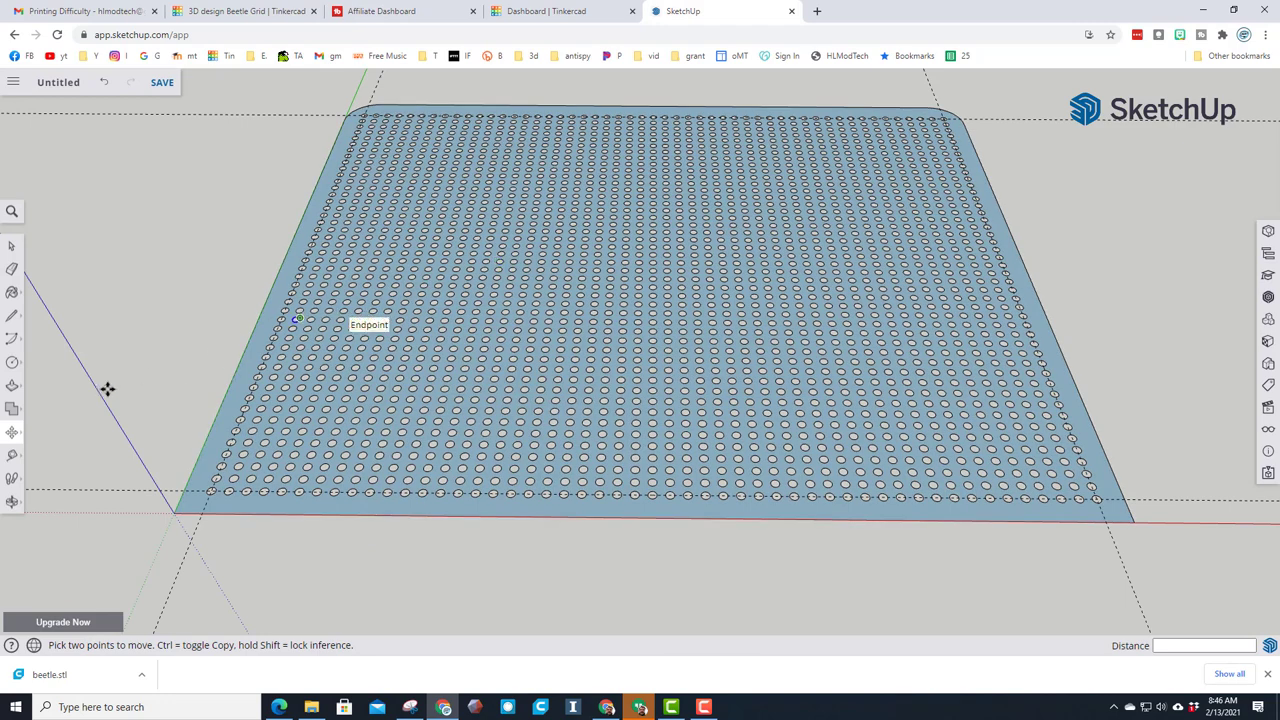
{"action": "left_click", "coordinate": [12, 386]}
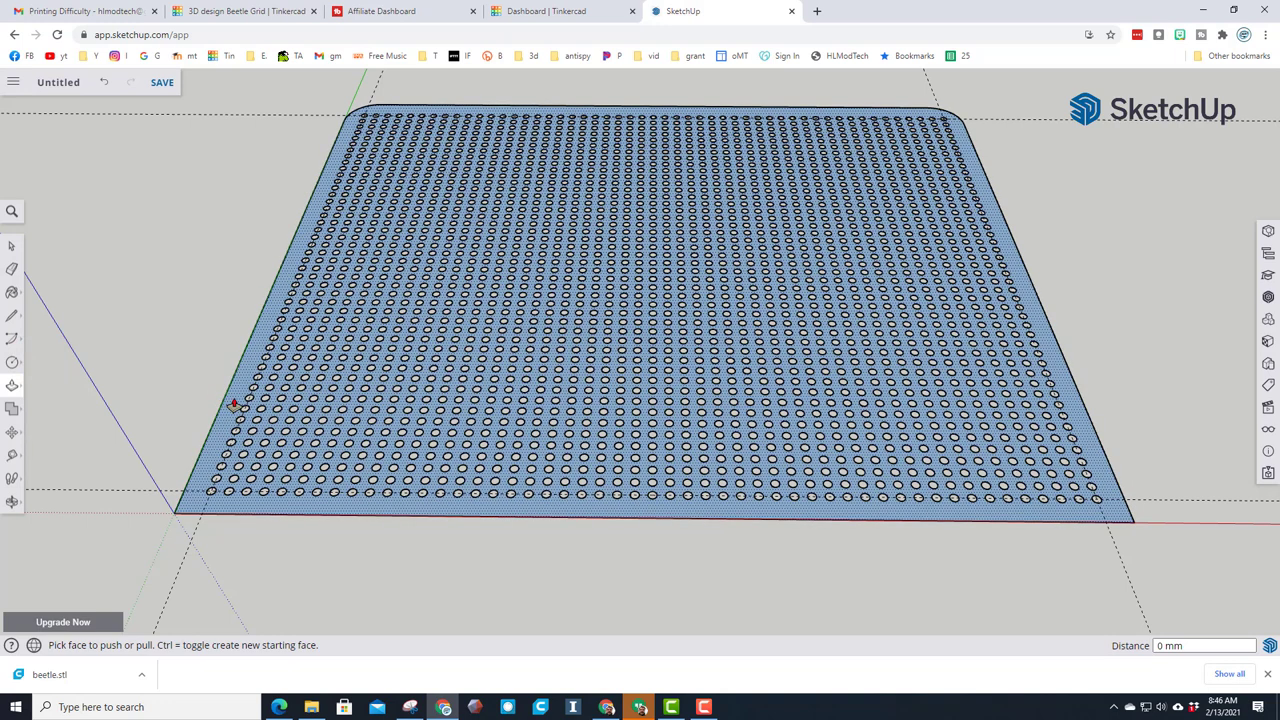
- Push/pull the plate face up 1 mm, then 3 mm, and begin entering 2
{"action": "left_click", "coordinate": [233, 404]}
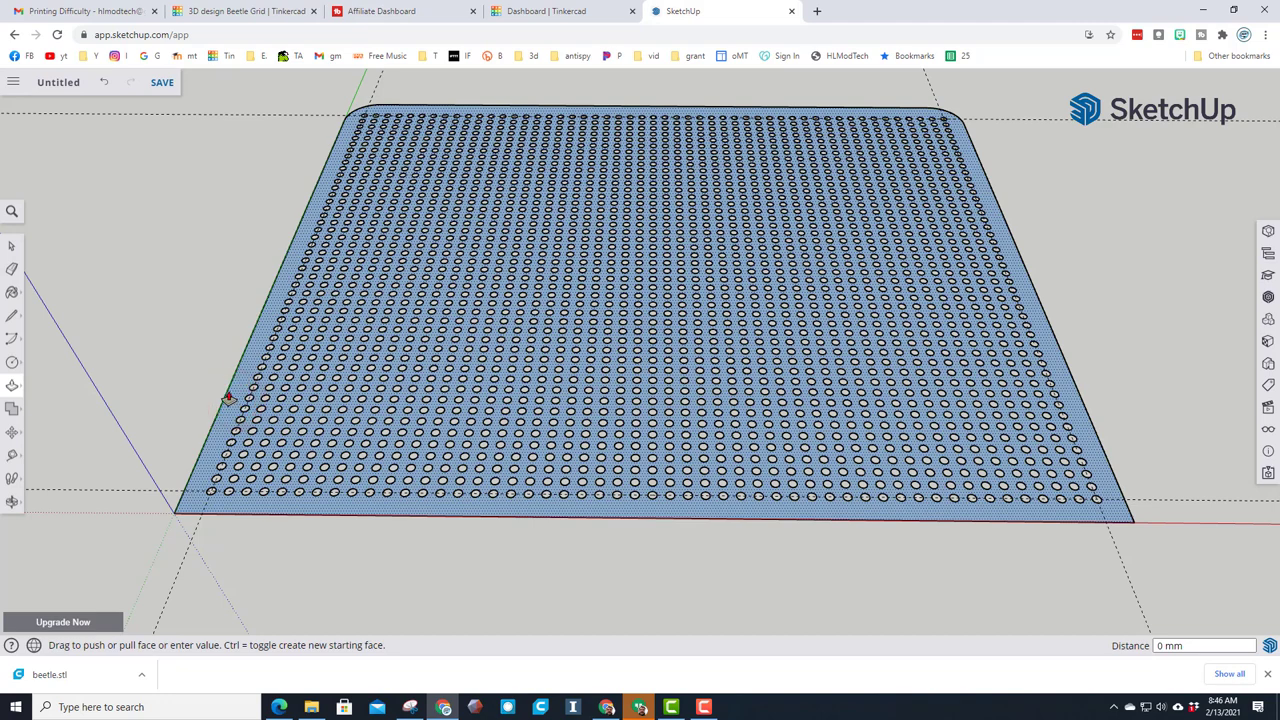
{"action": "type", "text": "1"}
{"action": "key", "text": "Return"}
{"action": "type", "text": "3"}
{"action": "key", "text": "Return"}
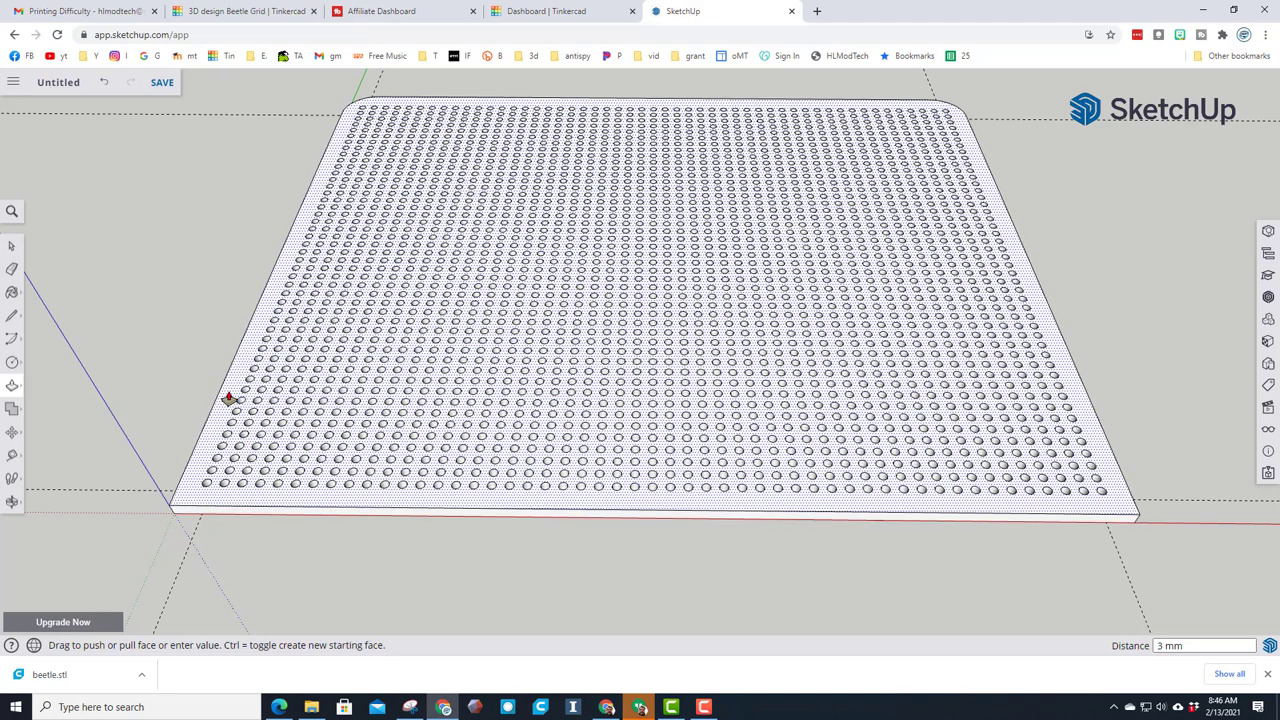
{"action": "type", "text": "2"}
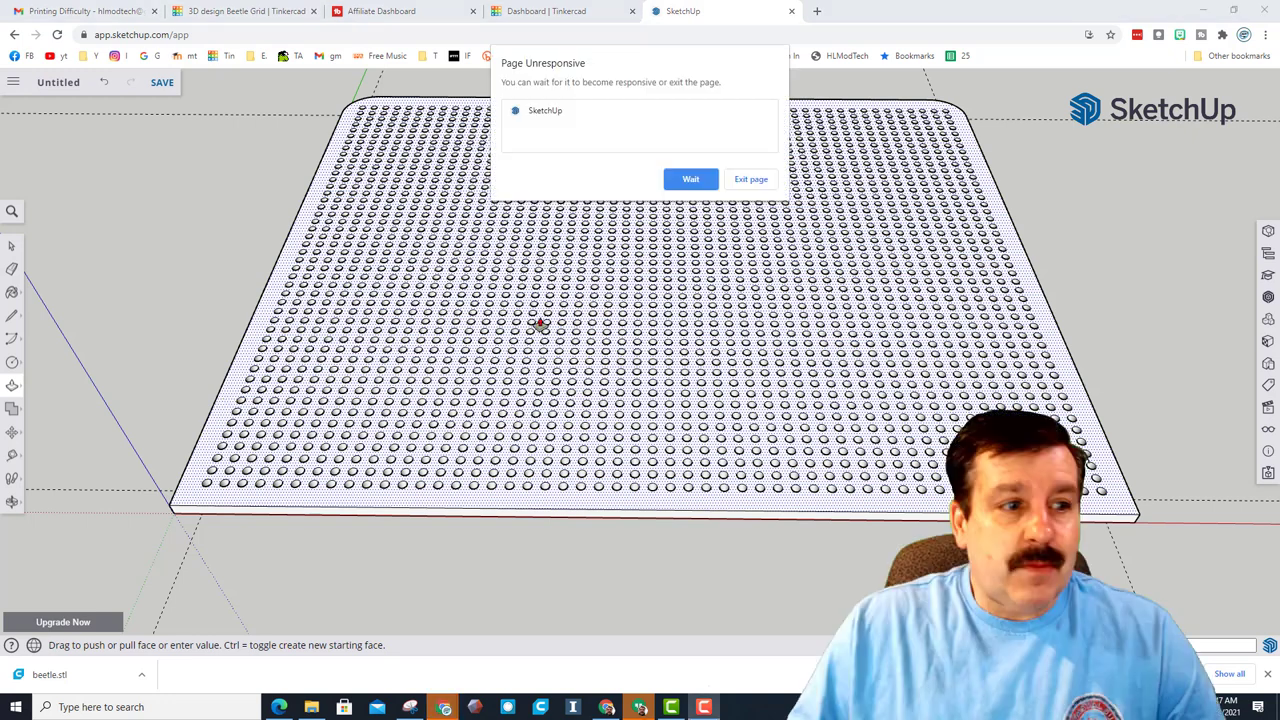
{"action": "left_click", "coordinate": [703, 182]}
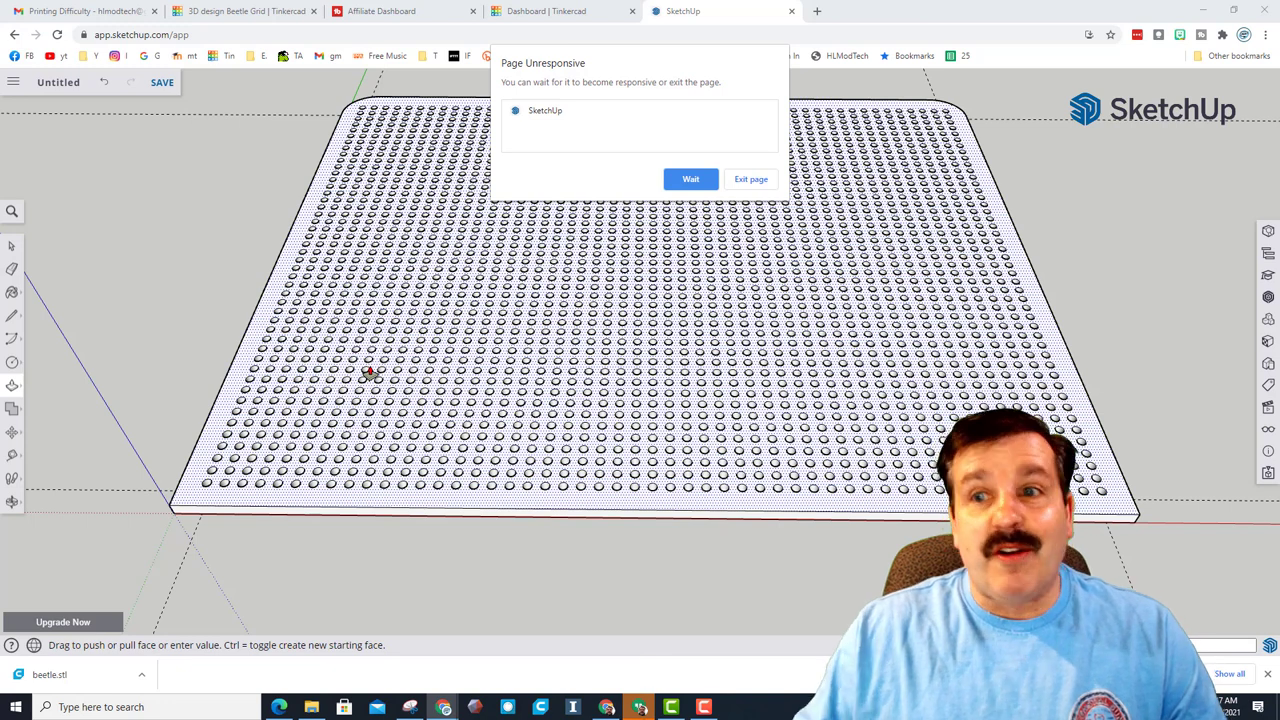
{"action": "left_click", "coordinate": [688, 180]}
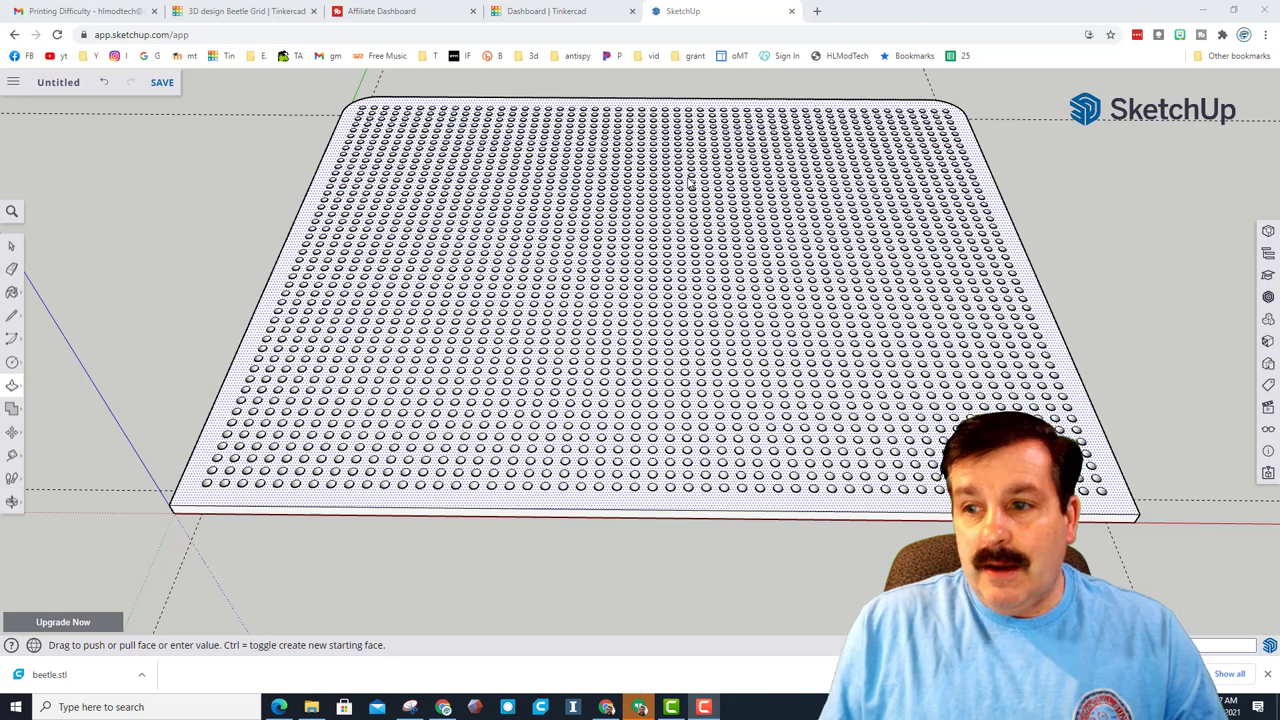
{"action": "left_click", "coordinate": [689, 181]}
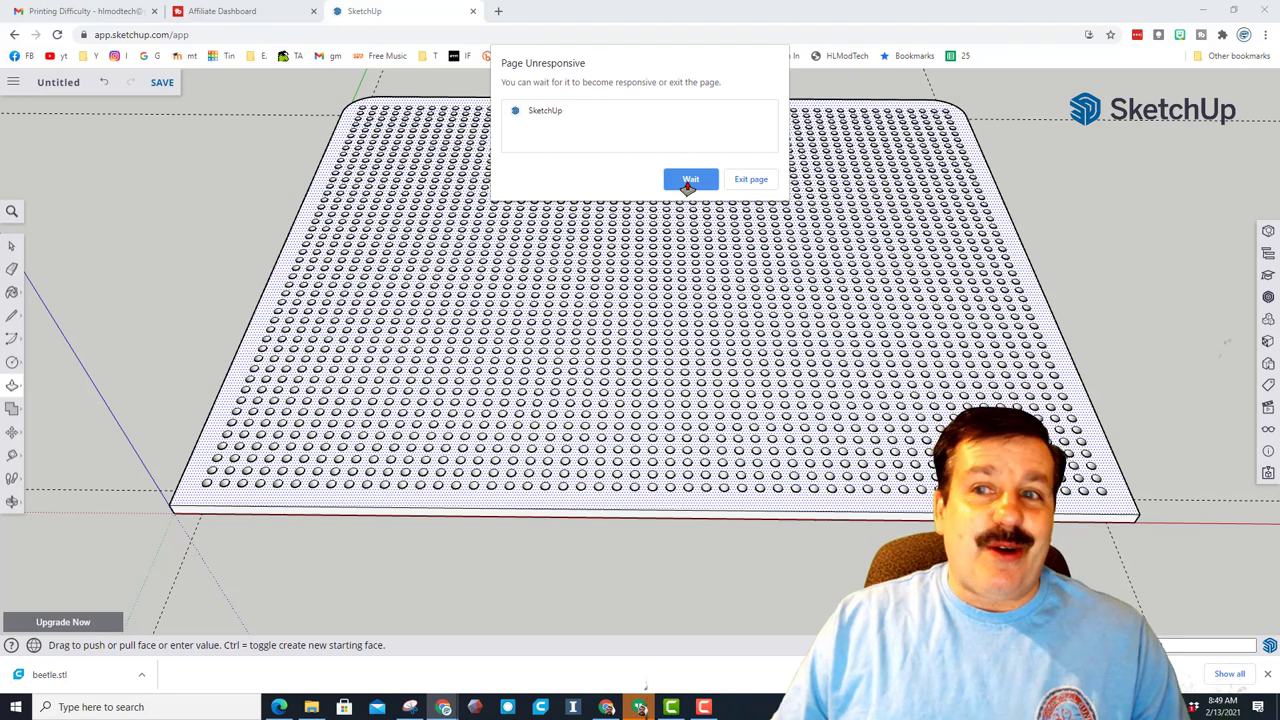
{"action": "left_click", "coordinate": [690, 180]}
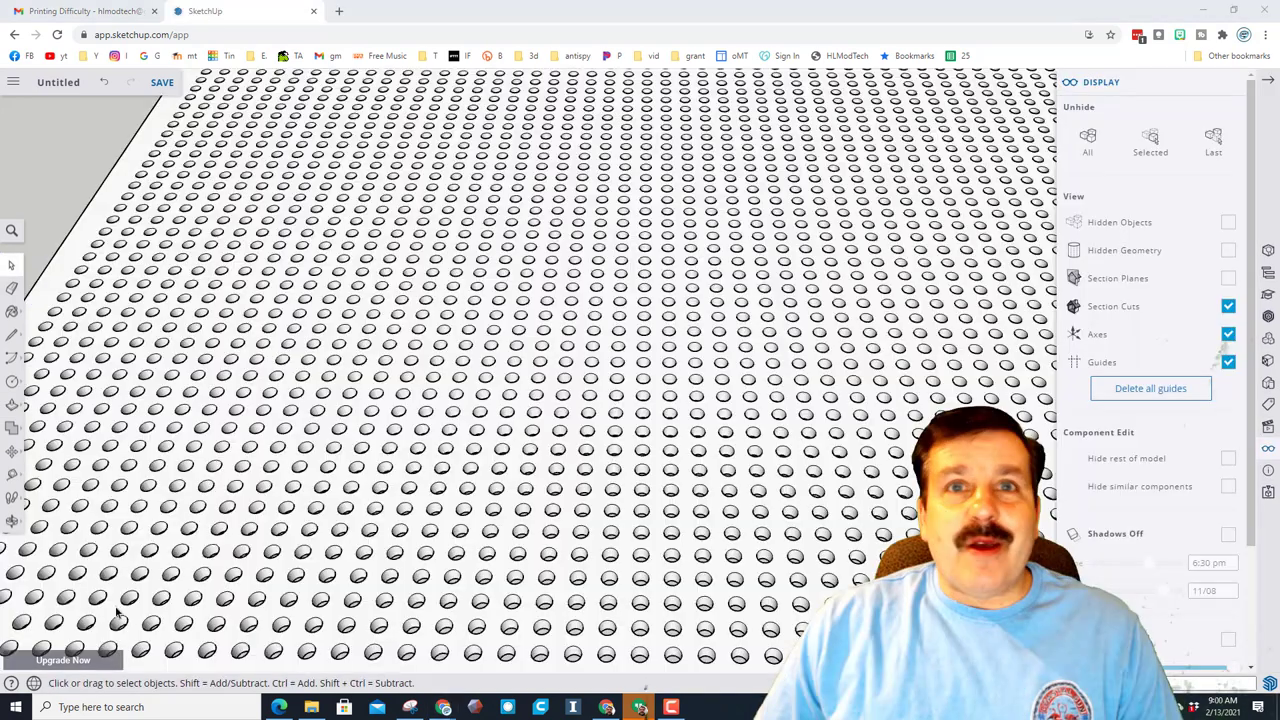
- Zoom out to show the whole perforated slab and close the Display panel
{"action": "scroll", "coordinate": [503, 468], "scroll_direction": "down", "scroll_amount": 3}
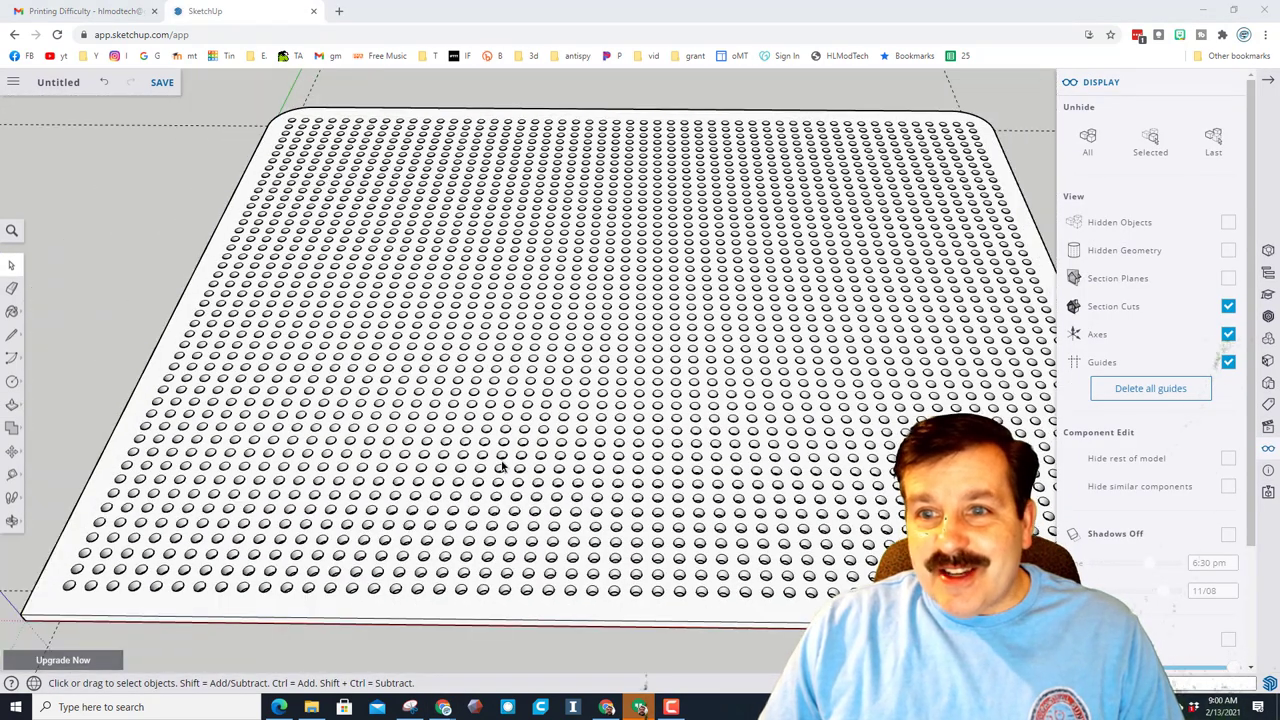
{"action": "scroll", "coordinate": [503, 468], "scroll_direction": "down", "scroll_amount": 2}
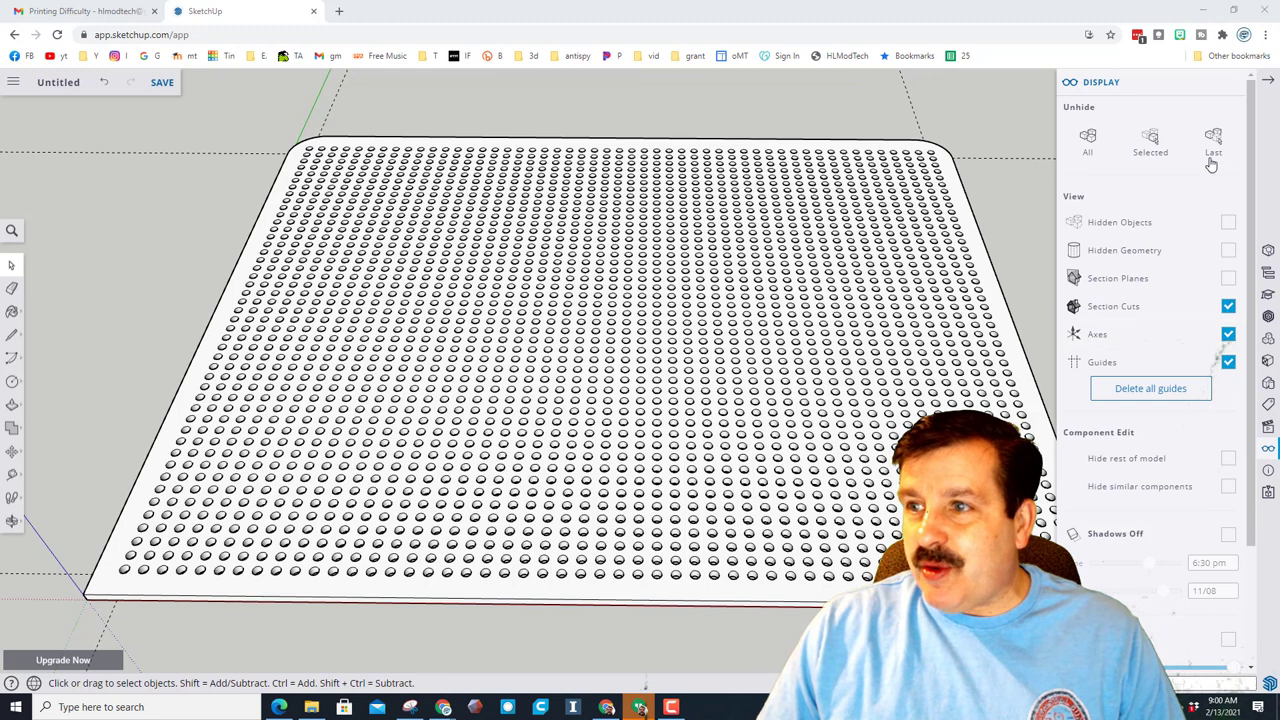
{"action": "left_click", "coordinate": [1266, 81]}
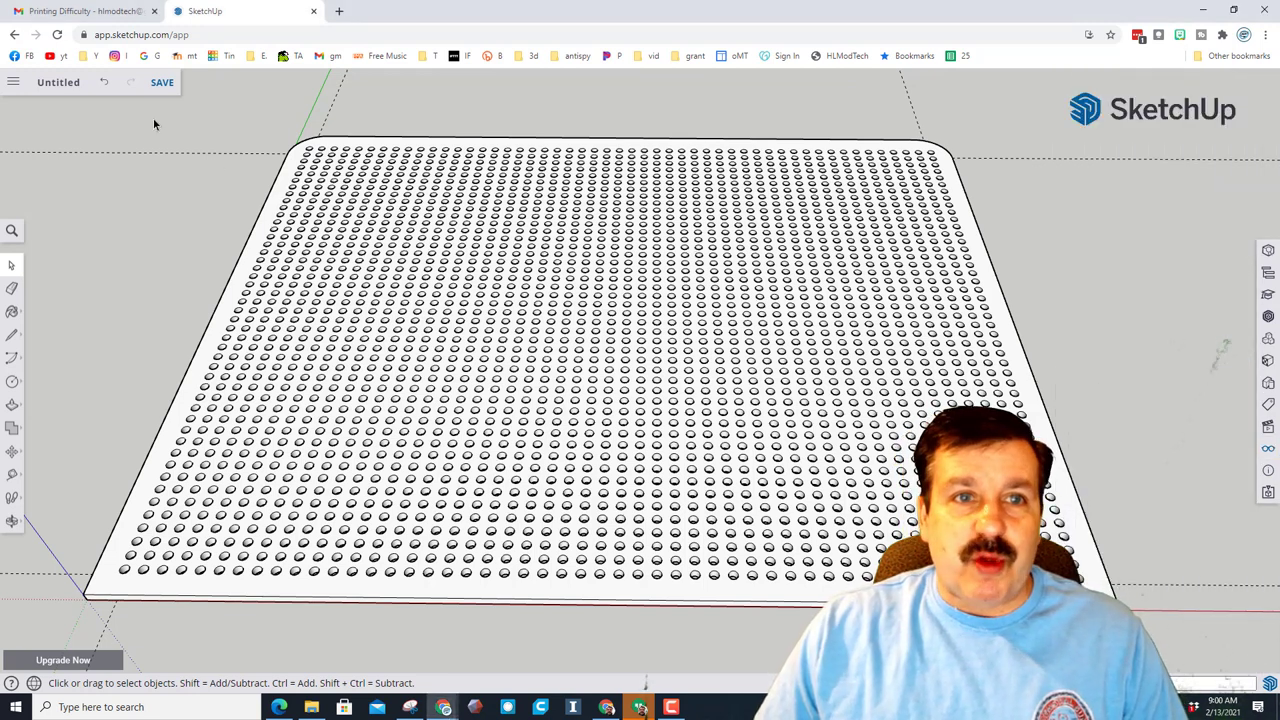
- Save the model as 'beetle2' into the SketchUp project
{"action": "left_click", "coordinate": [160, 83]}
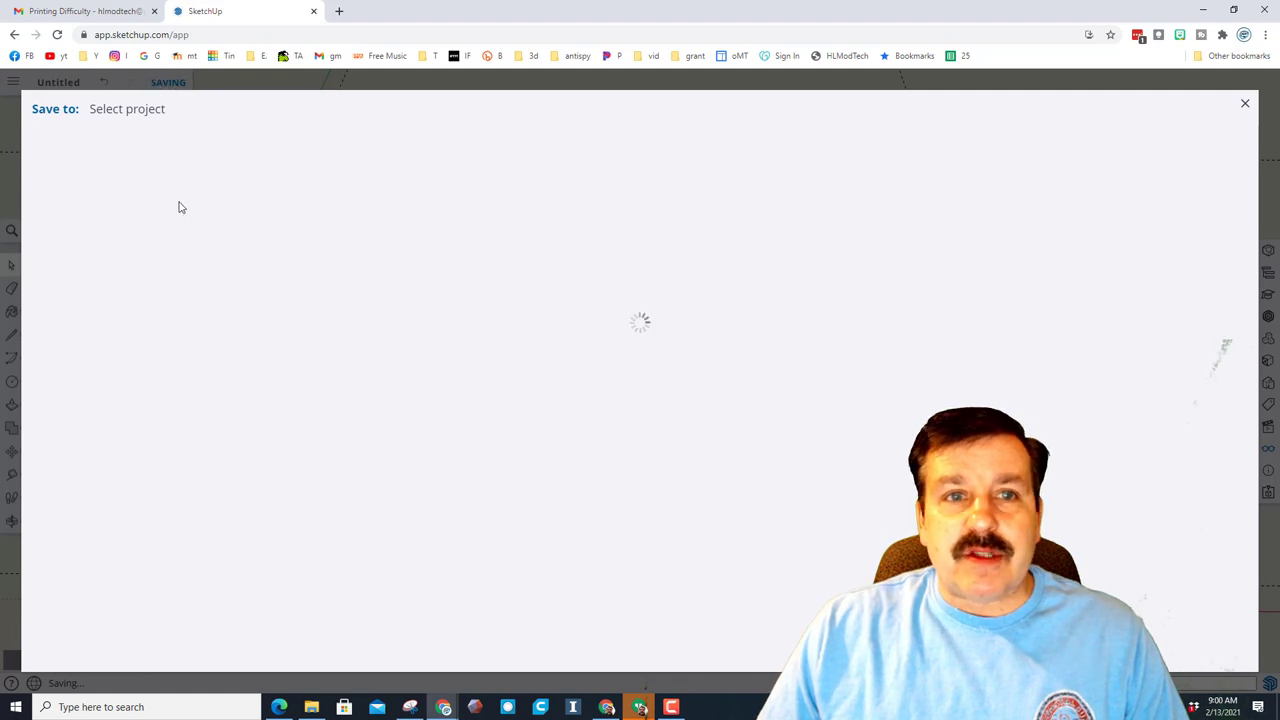
{"action": "left_click", "coordinate": [114, 203]}
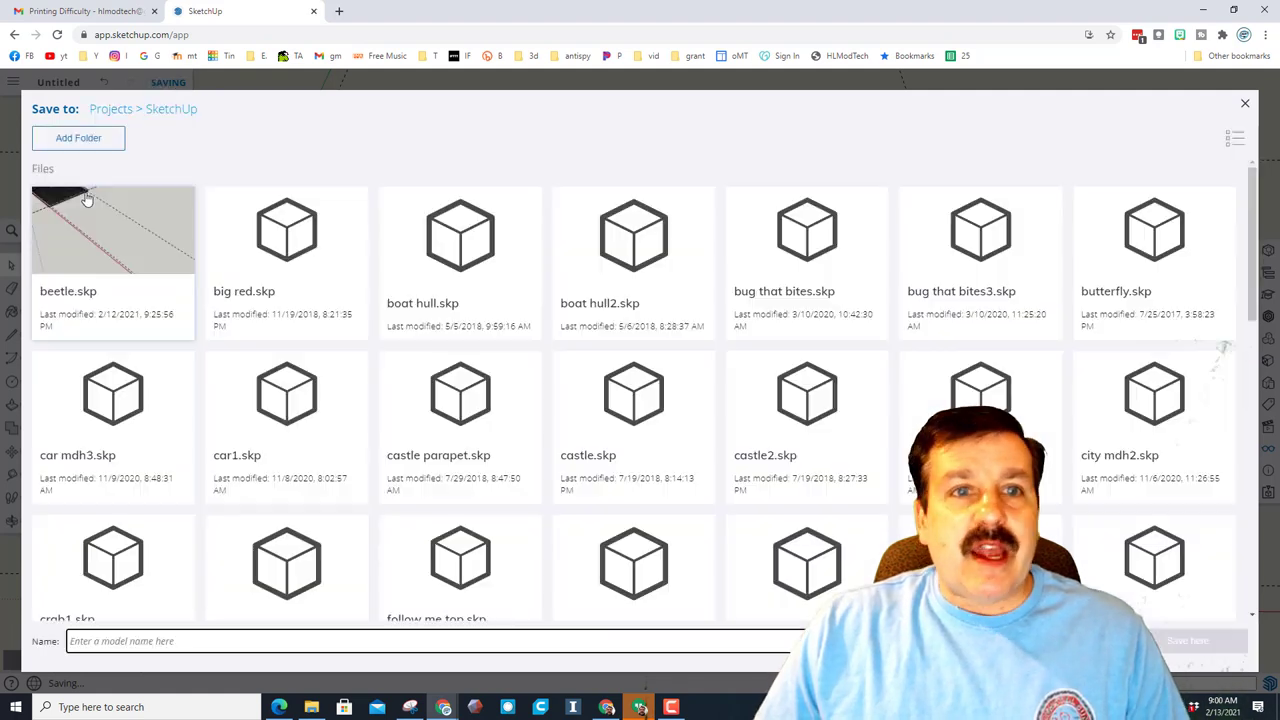
{"action": "left_click", "coordinate": [112, 641]}
{"action": "type", "text": "beet"}
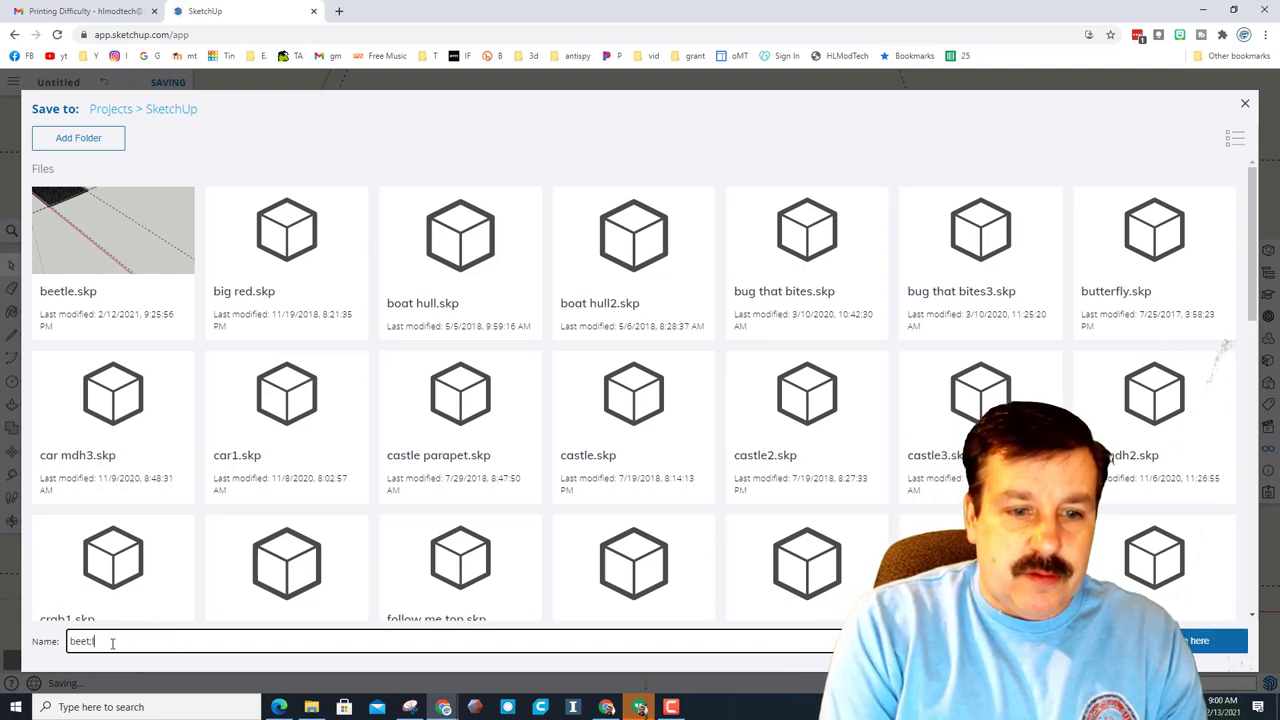
{"action": "type", "text": "le2"}
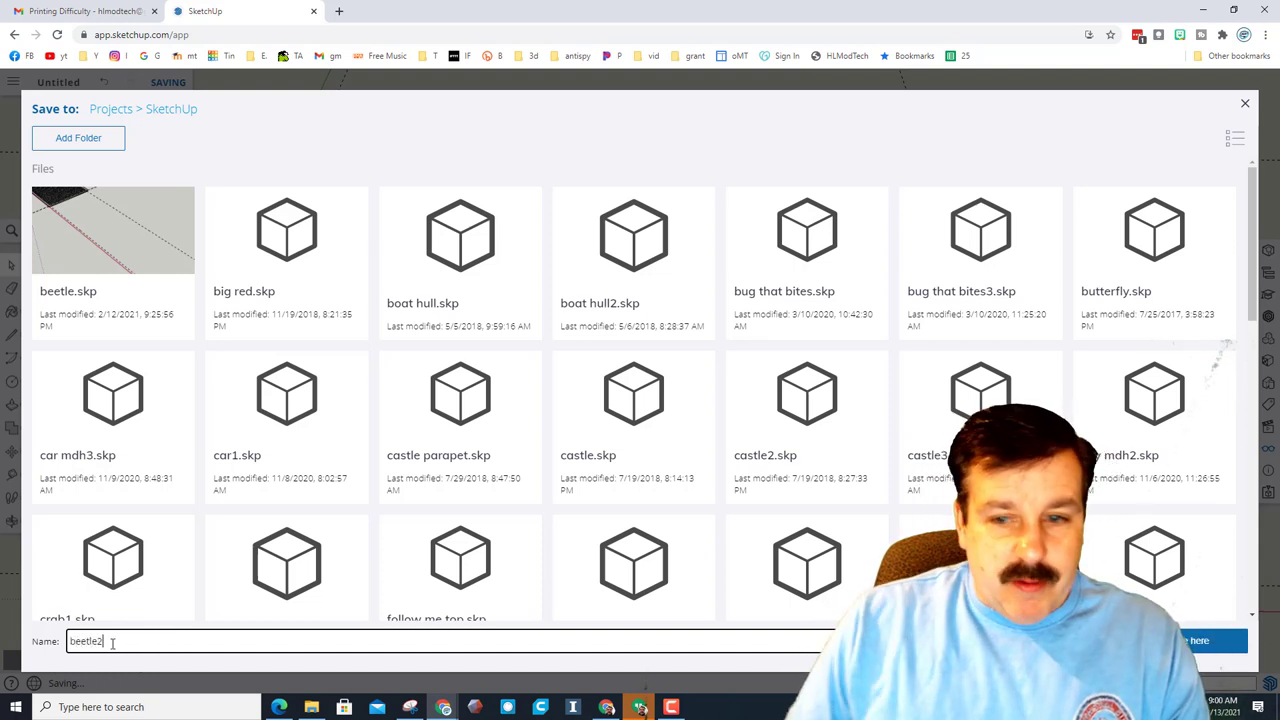
{"action": "key", "text": "Return"}
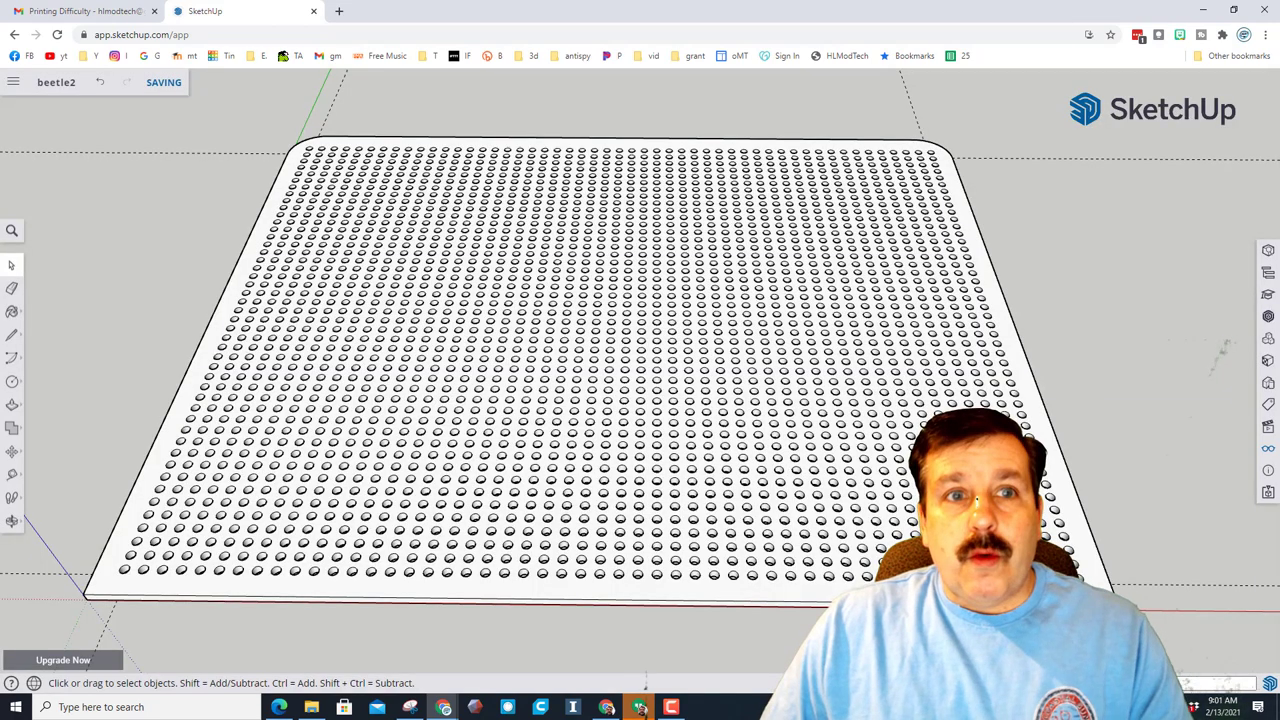
{"action": "left_click", "coordinate": [13, 84]}
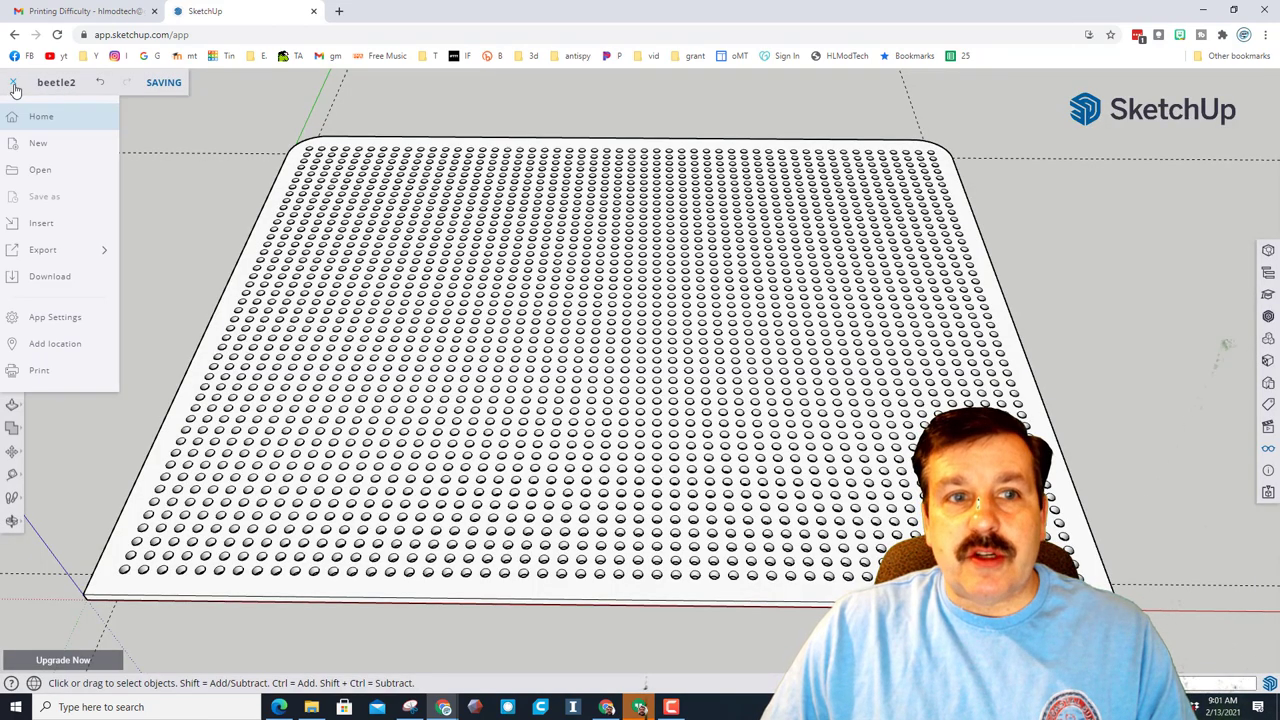
- Open the export options from the main menu
{"action": "left_click", "coordinate": [40, 250]}
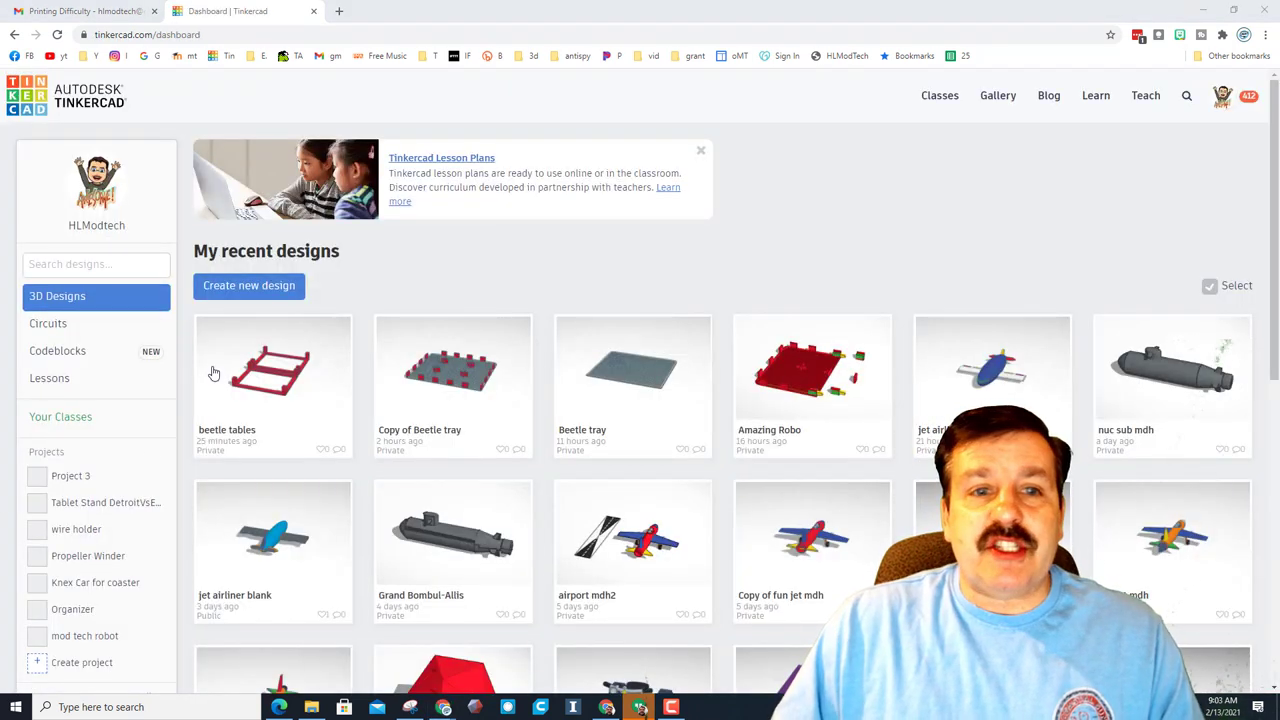
- Start a blank Tinkercad design and import beetle.stl from the 3dmodeling folder
{"action": "left_click", "coordinate": [251, 288]}
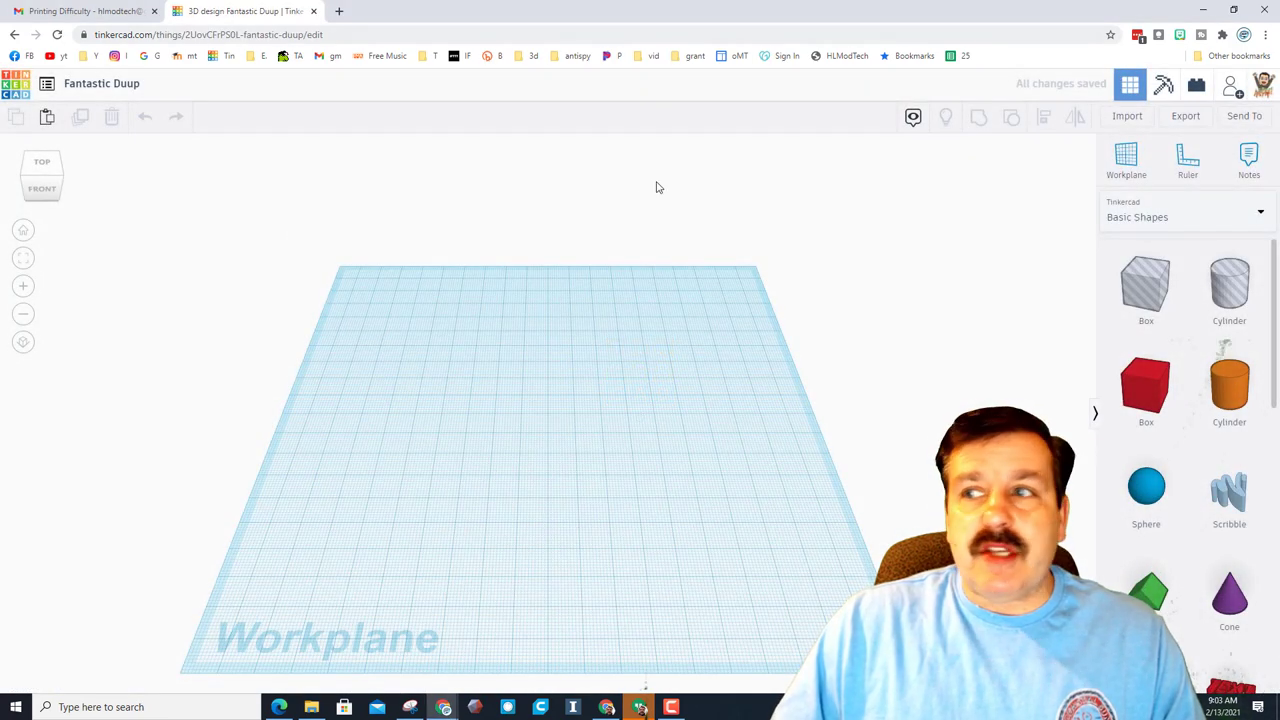
{"action": "left_click", "coordinate": [1127, 116]}
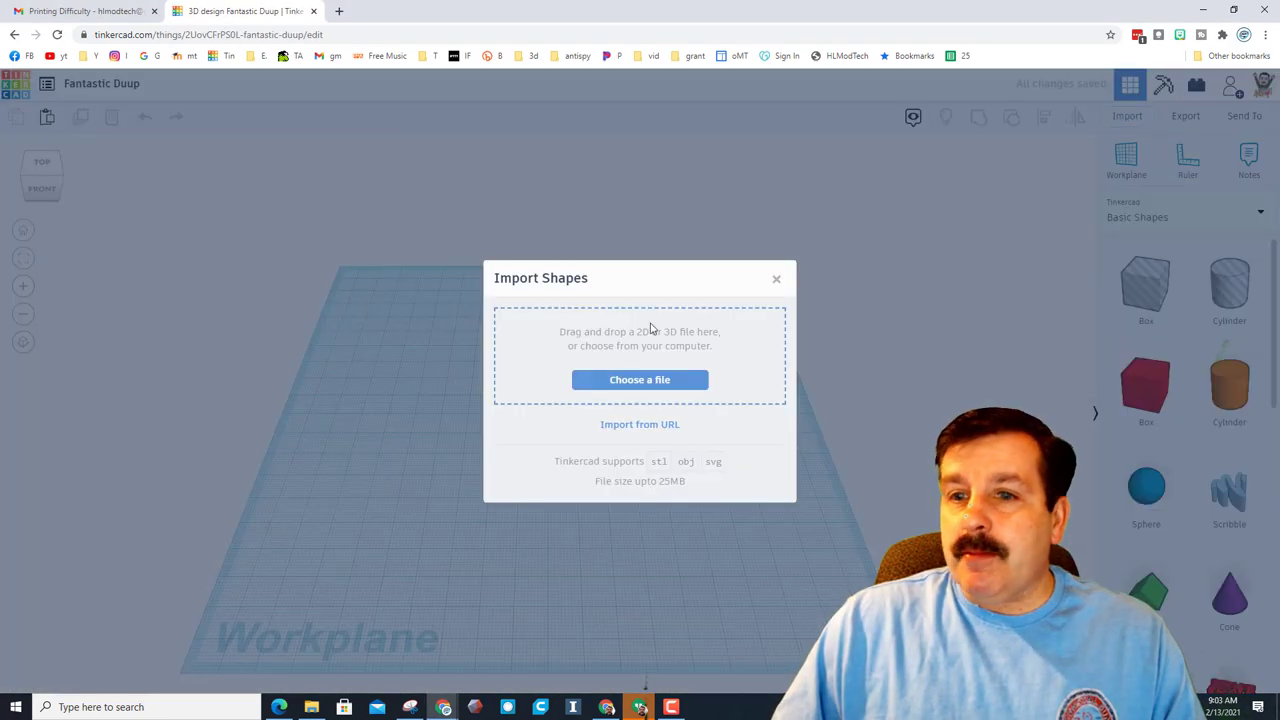
{"action": "left_click", "coordinate": [658, 389]}
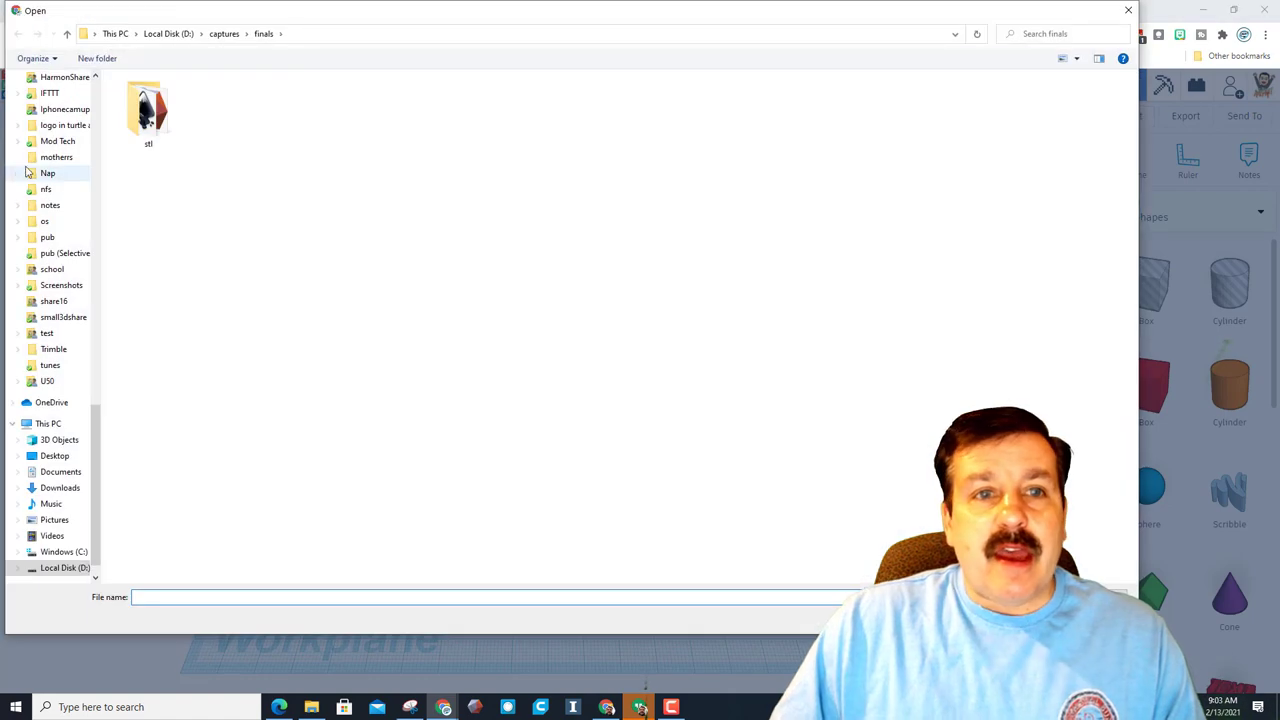
{"action": "scroll", "coordinate": [40, 180], "scroll_direction": "up", "scroll_amount": 15}
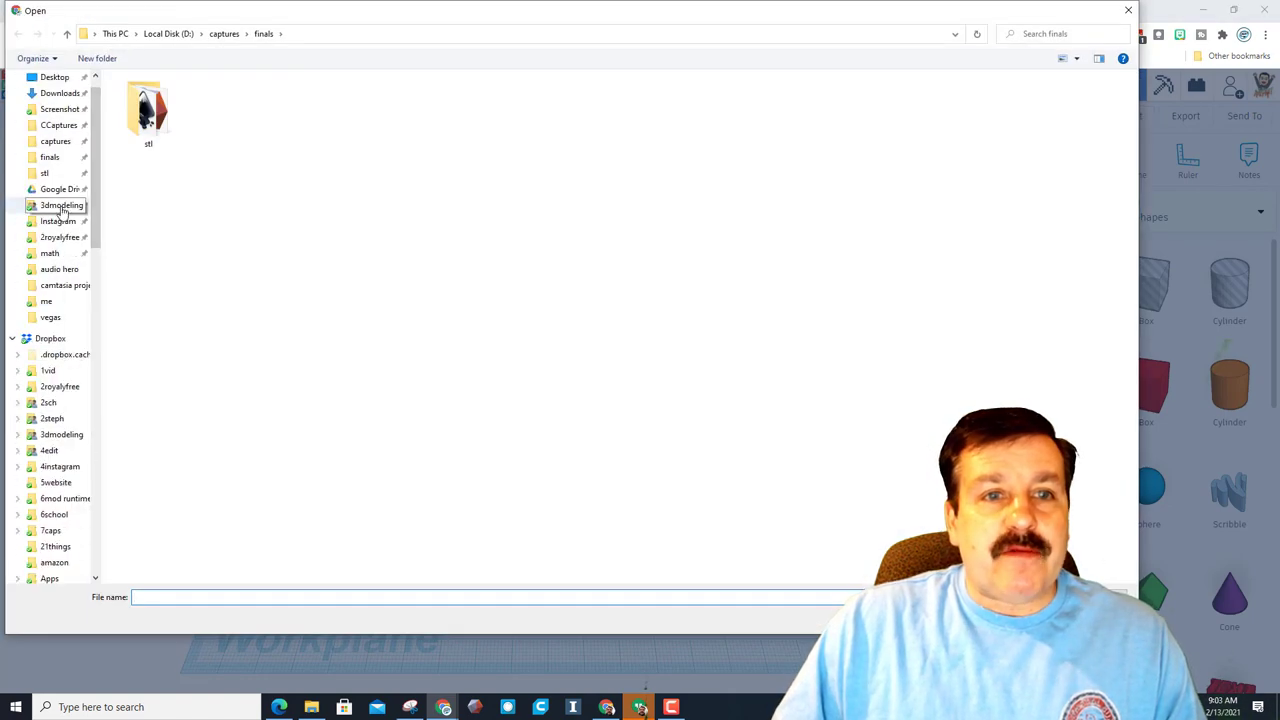
{"action": "left_click", "coordinate": [62, 205]}
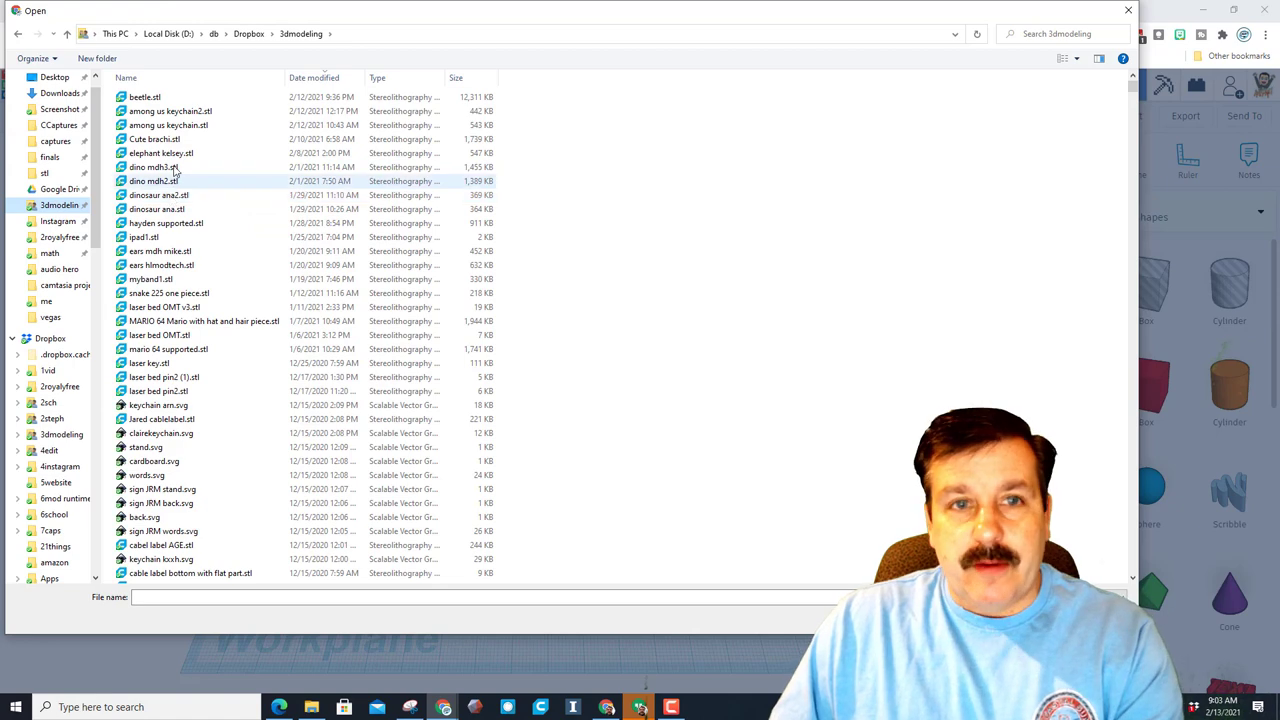
{"action": "double_click", "coordinate": [143, 97]}
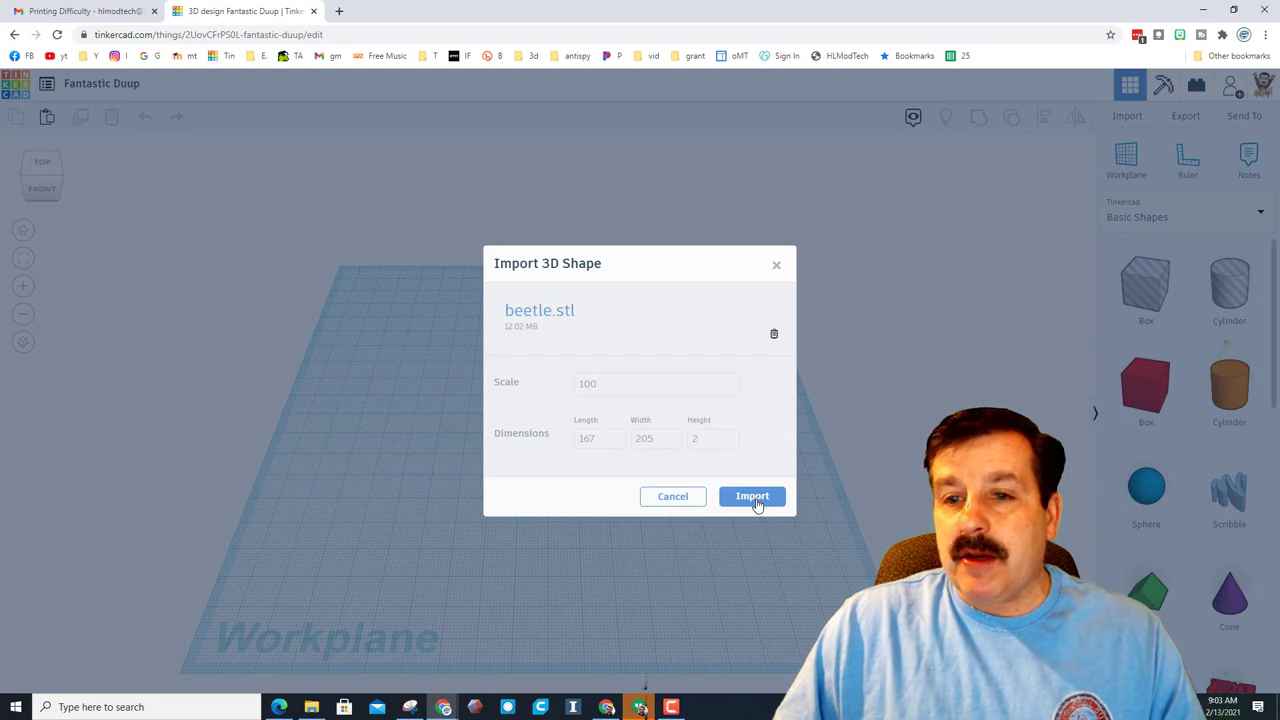
{"action": "left_click", "coordinate": [752, 497]}
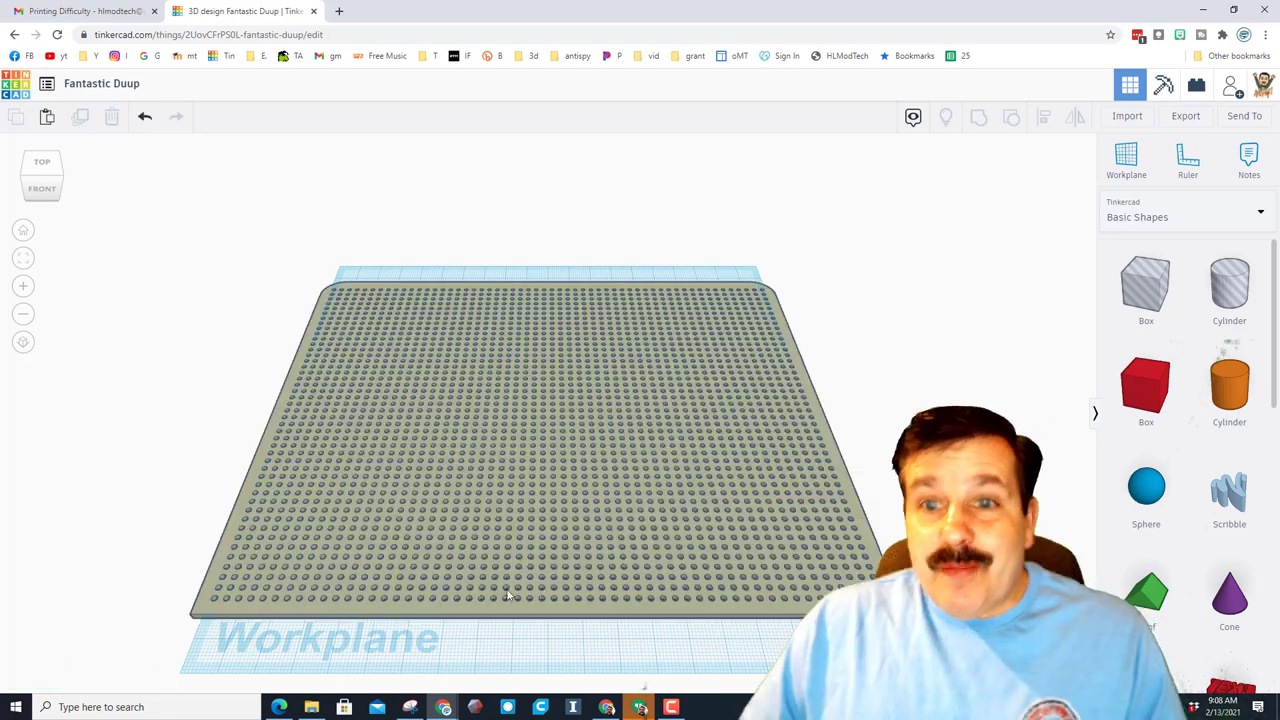
- Widen the workplane grid to a width of 250, then select the plate
{"action": "scroll", "coordinate": [557, 591], "scroll_direction": "down", "scroll_amount": 3}
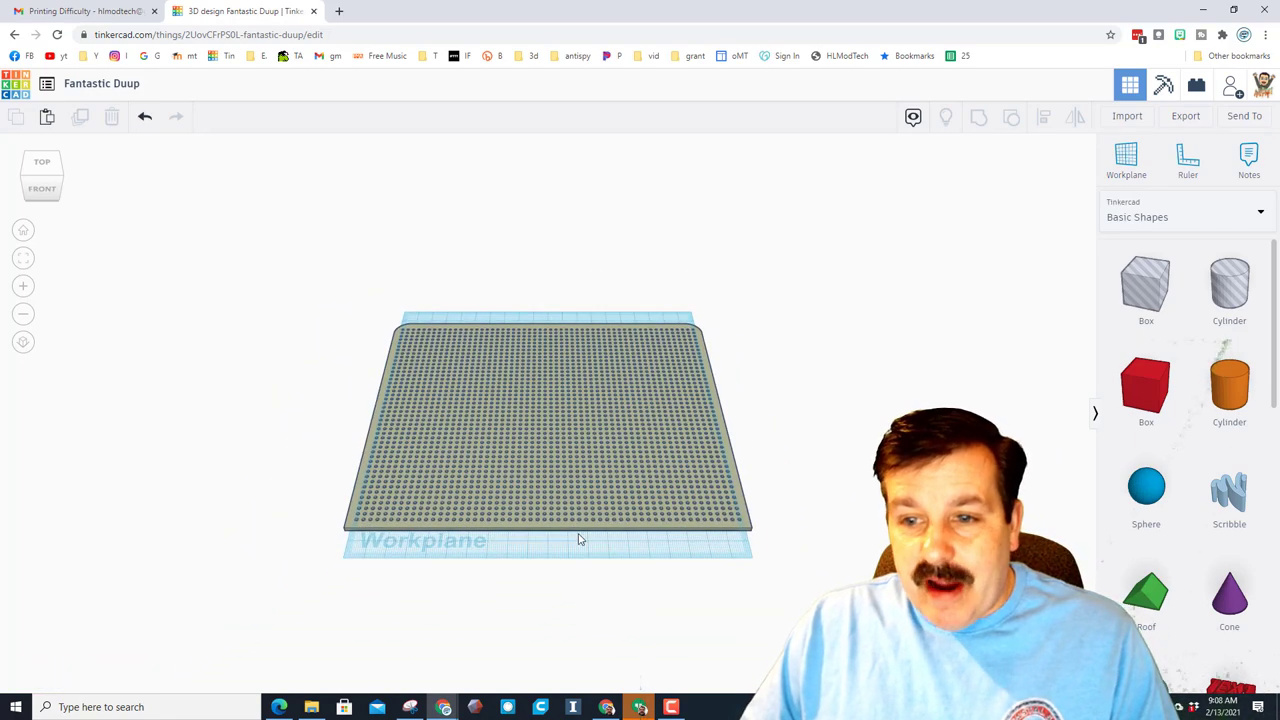
{"action": "left_click", "coordinate": [1057, 656]}
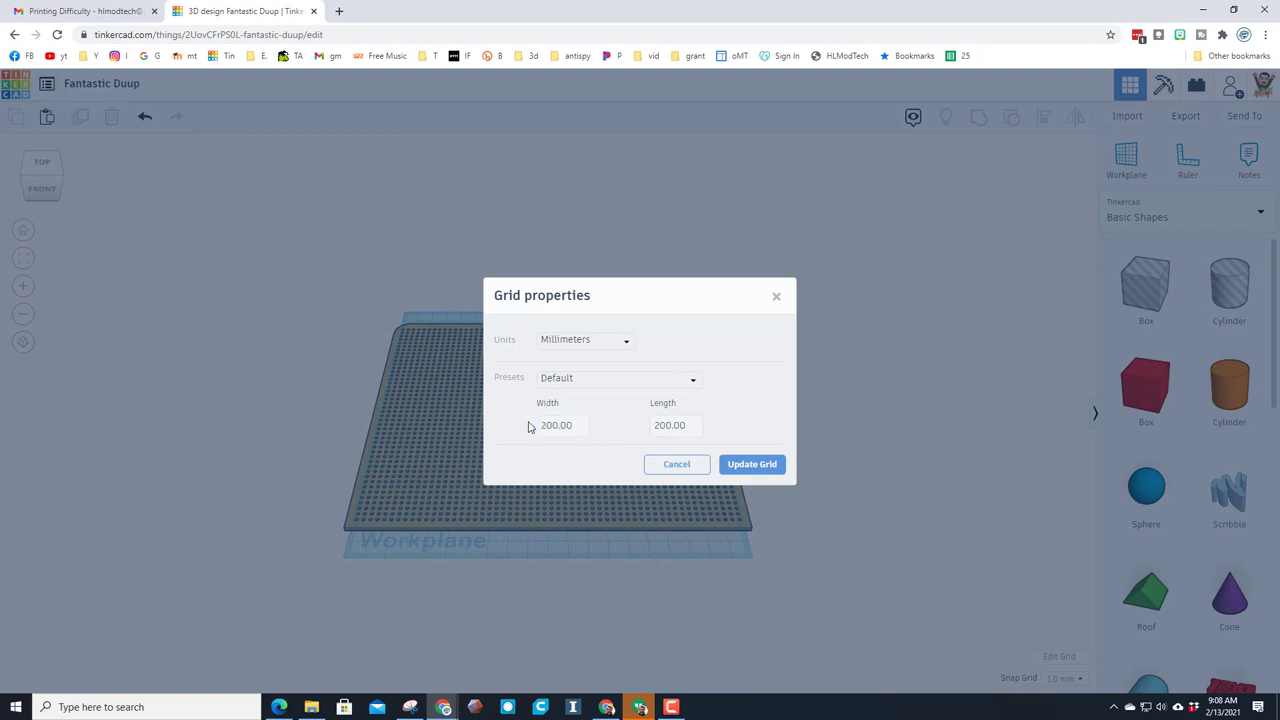
{"action": "left_click", "coordinate": [549, 425]}
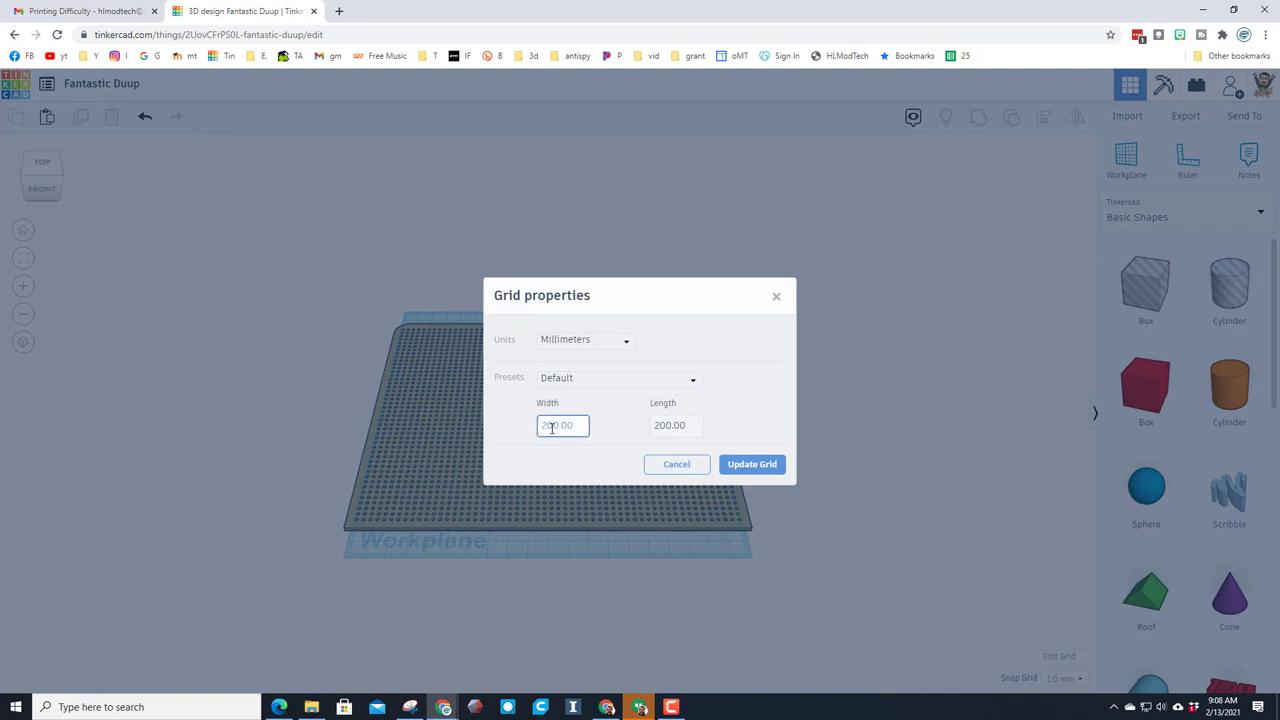
{"action": "type", "text": "250"}
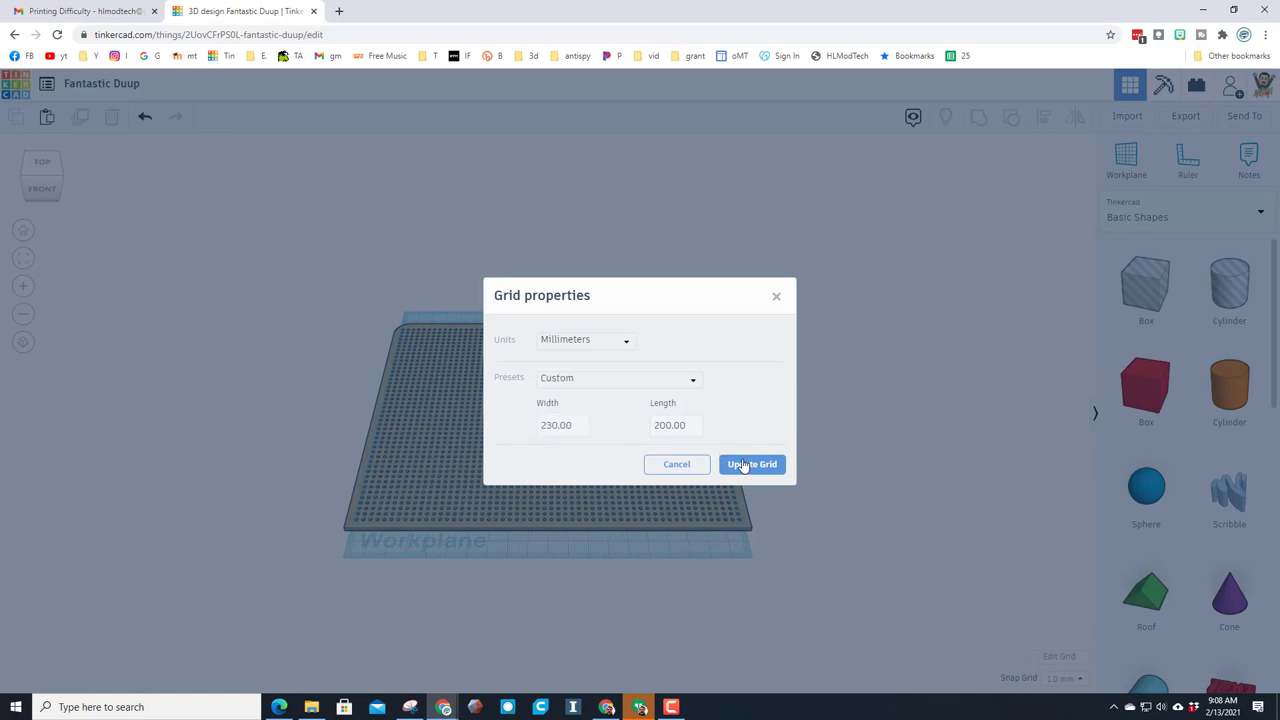
{"action": "left_click", "coordinate": [742, 464]}
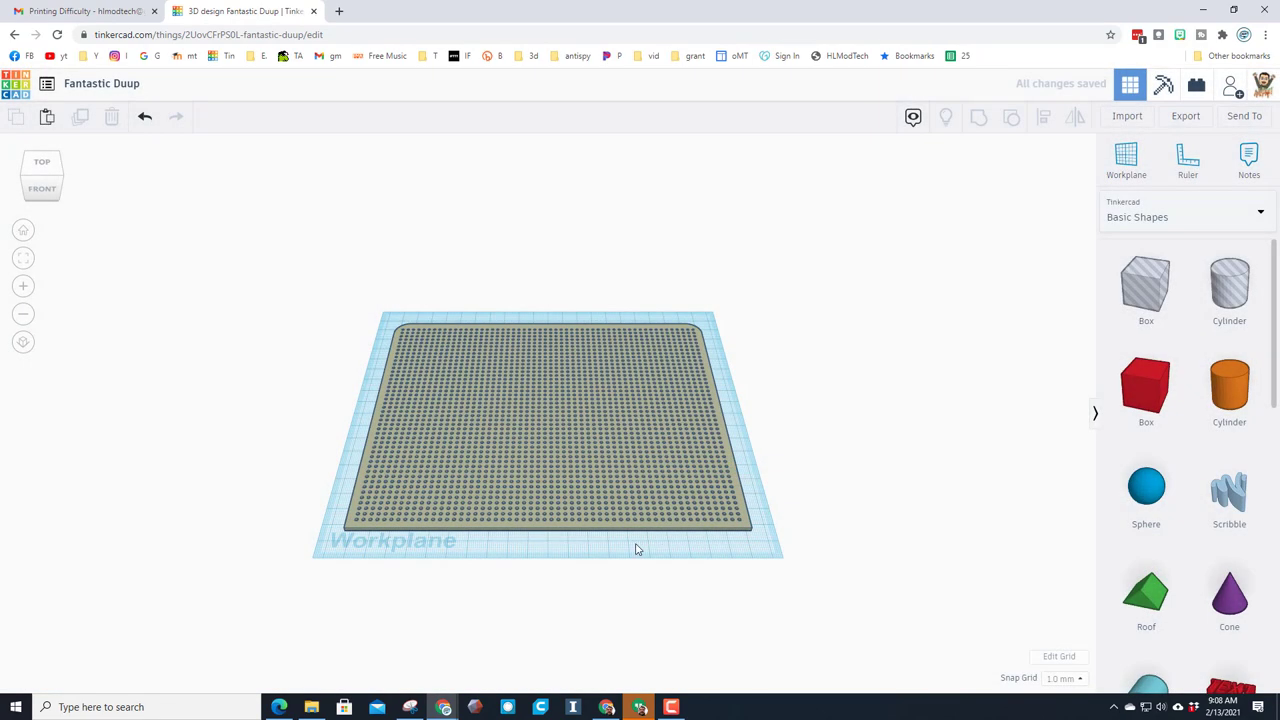
{"action": "left_click", "coordinate": [583, 517]}
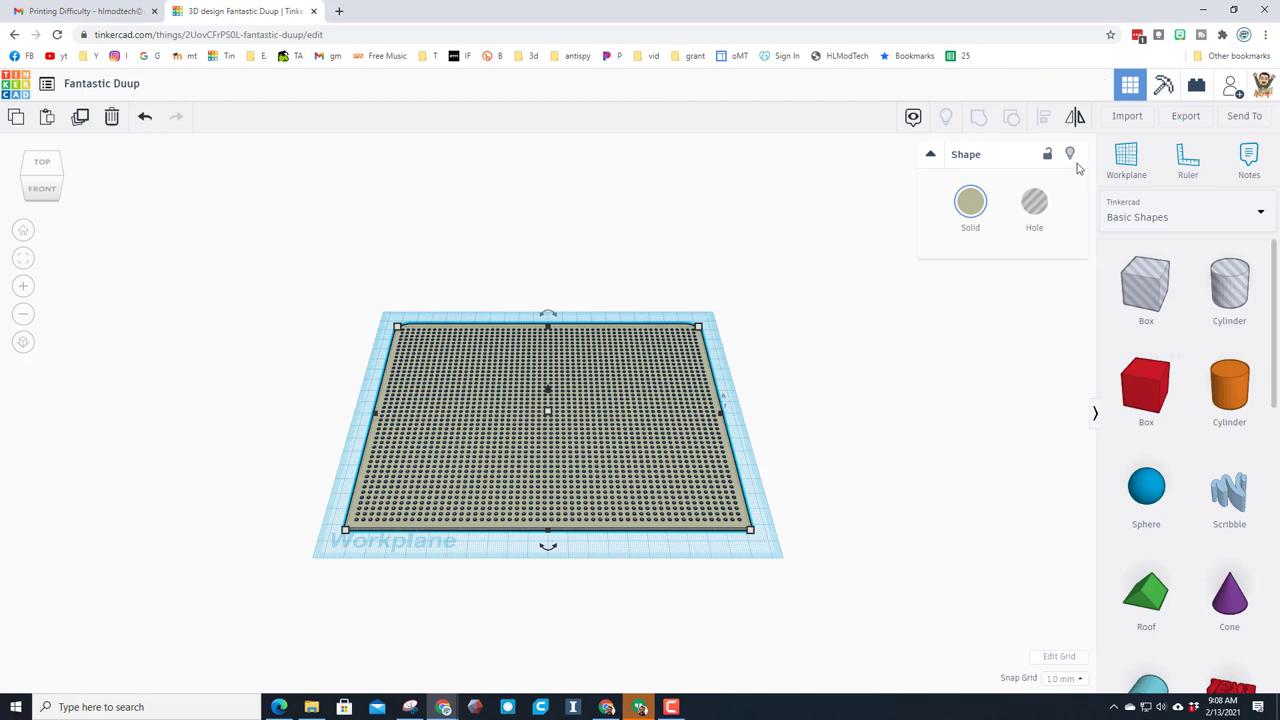
- Set a workplane on the plate, drop a red box onto it, and orbit the tray
{"action": "left_click", "coordinate": [1122, 160]}
{"action": "left_click", "coordinate": [712, 472]}
{"action": "left_click_drag", "start_coordinate": [1145, 388], "coordinate": [733, 460]}
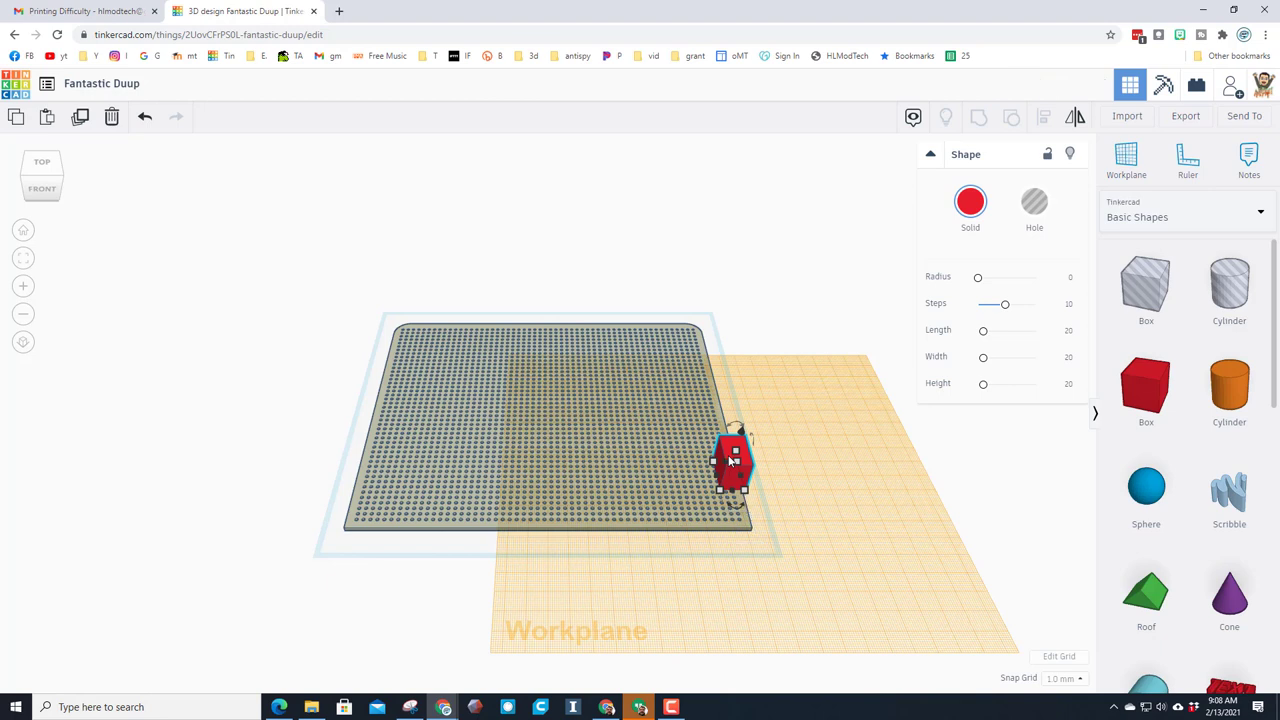
{"action": "left_click", "coordinate": [490, 452]}
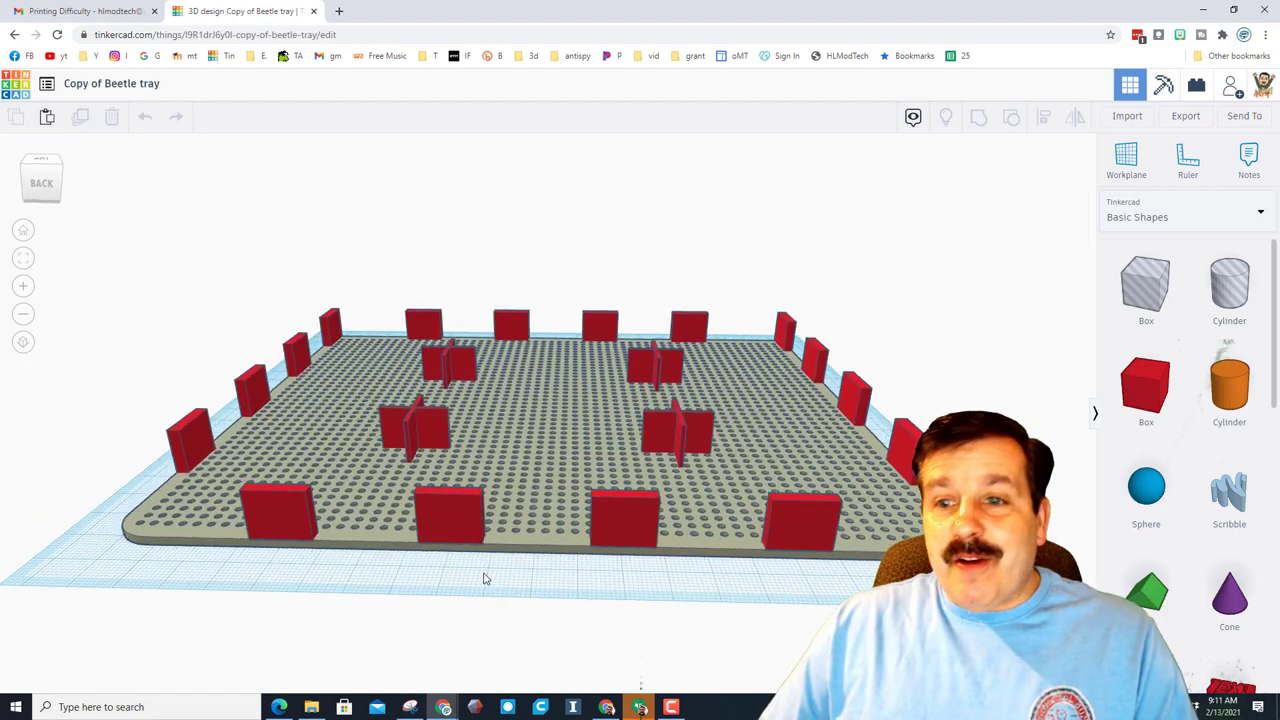
{"action": "right_click_drag", "start_coordinate": [486, 577], "coordinate": [526, 569]}
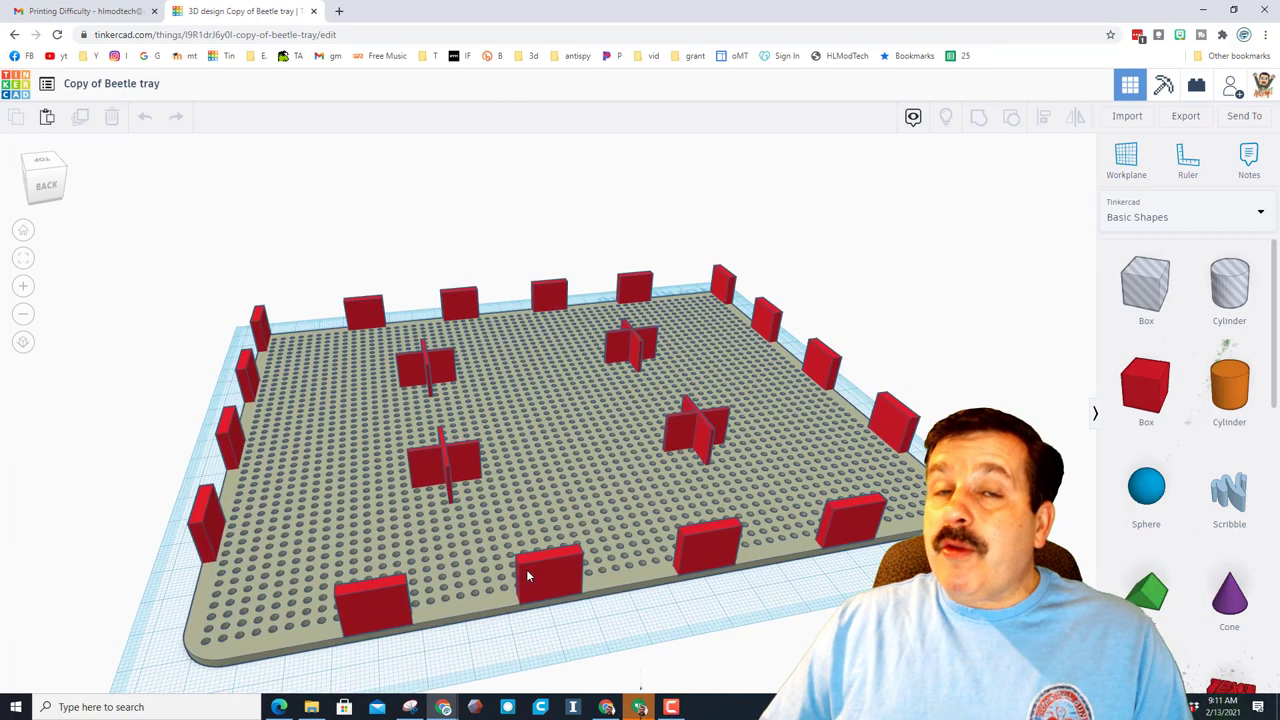
{"action": "right_click_drag", "start_coordinate": [638, 608], "coordinate": [531, 563]}
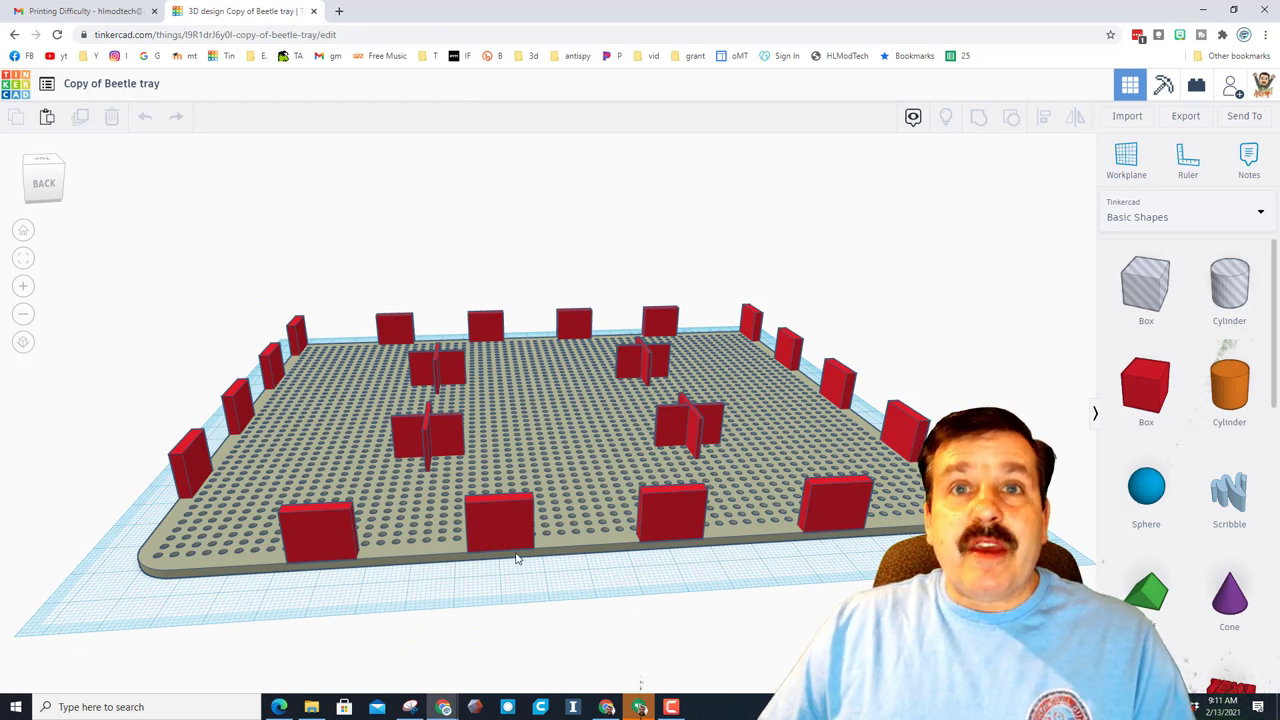
{"action": "scroll", "coordinate": [450, 580], "scroll_direction": "up", "scroll_amount": 3}
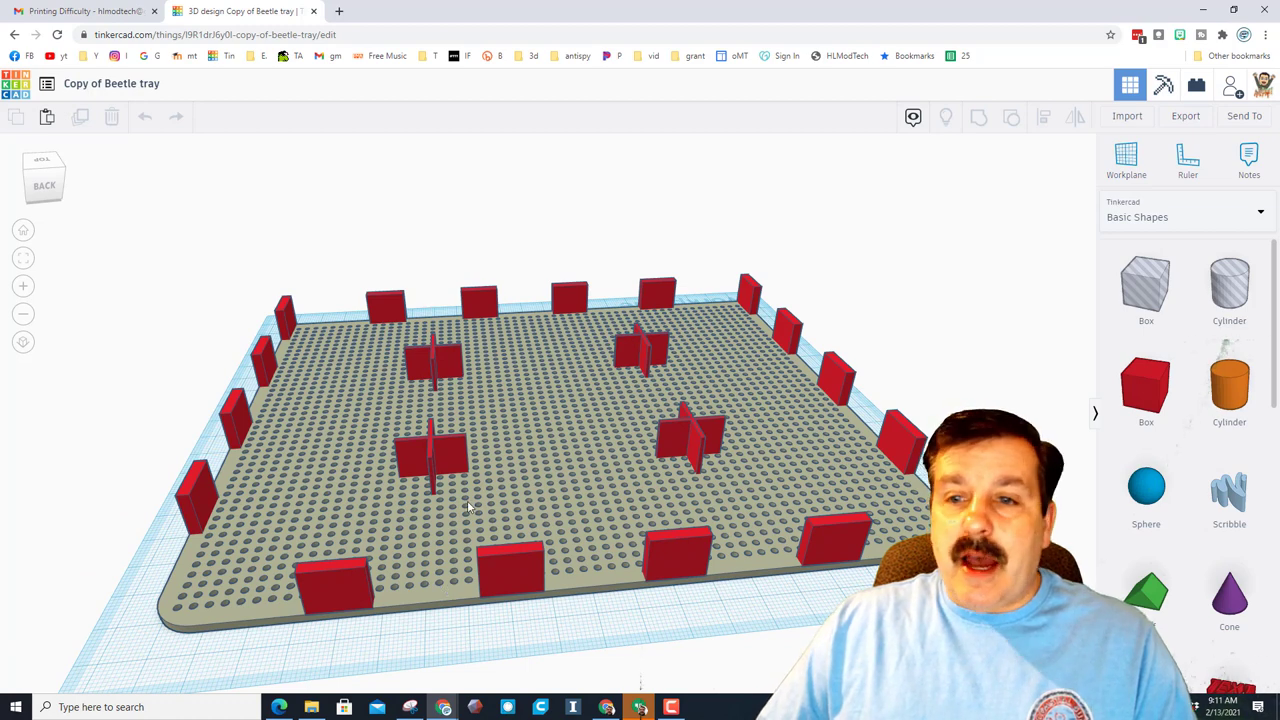
{"action": "right_click_drag", "start_coordinate": [506, 614], "coordinate": [547, 589]}
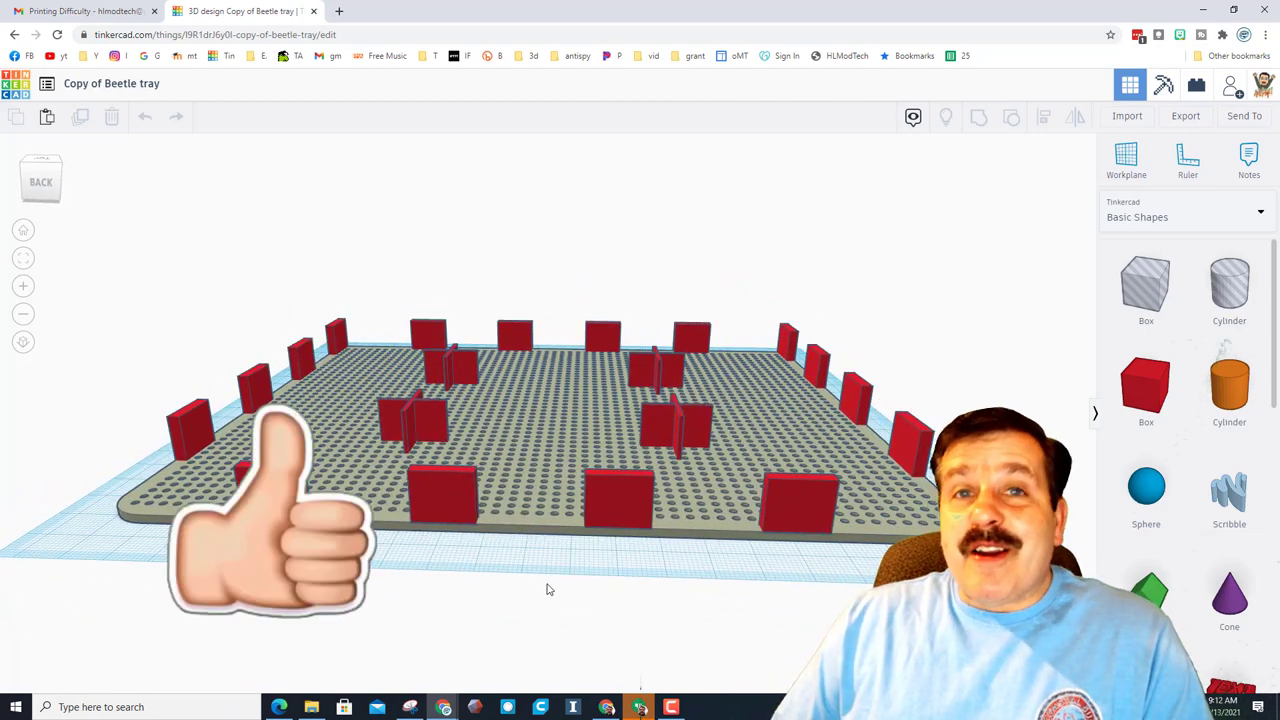